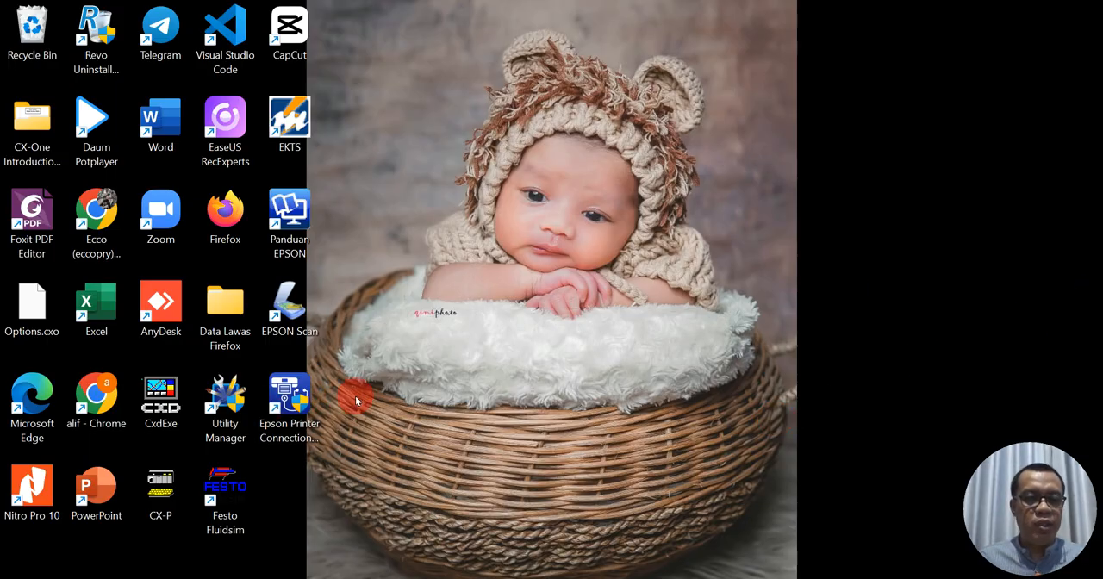
- Launch CX-Designer and start a new project, keeping NS15-TX0[]-V2 as the model
double_click(167, 398)
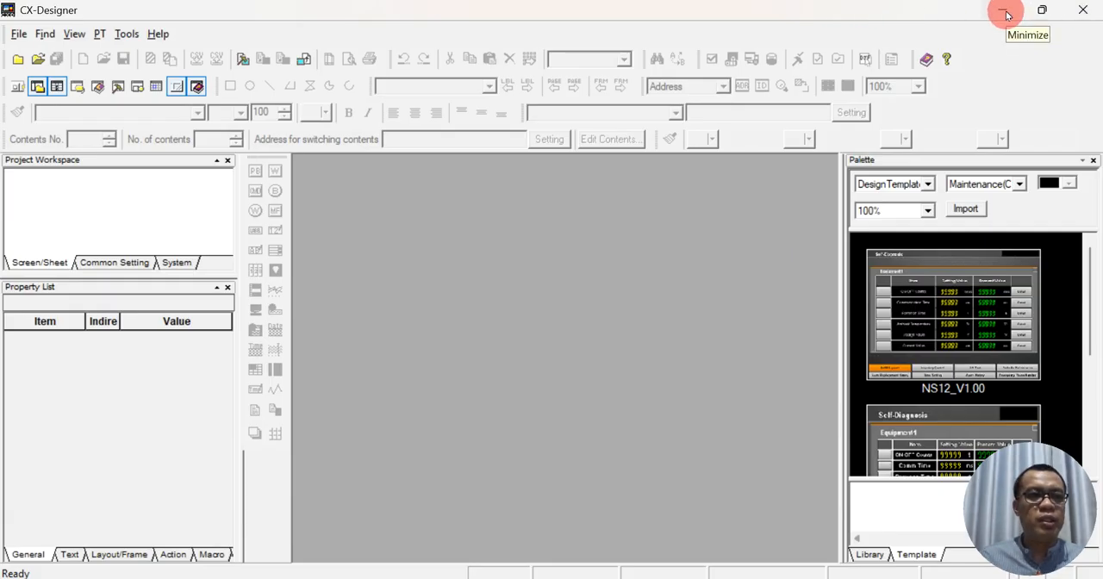
click(307, 222)
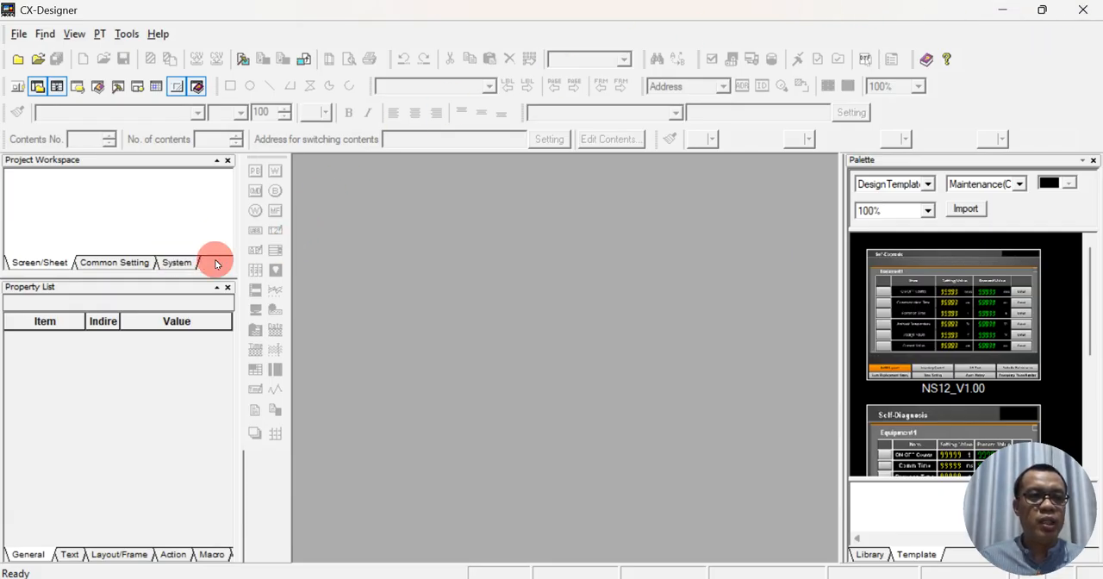
click(17, 60)
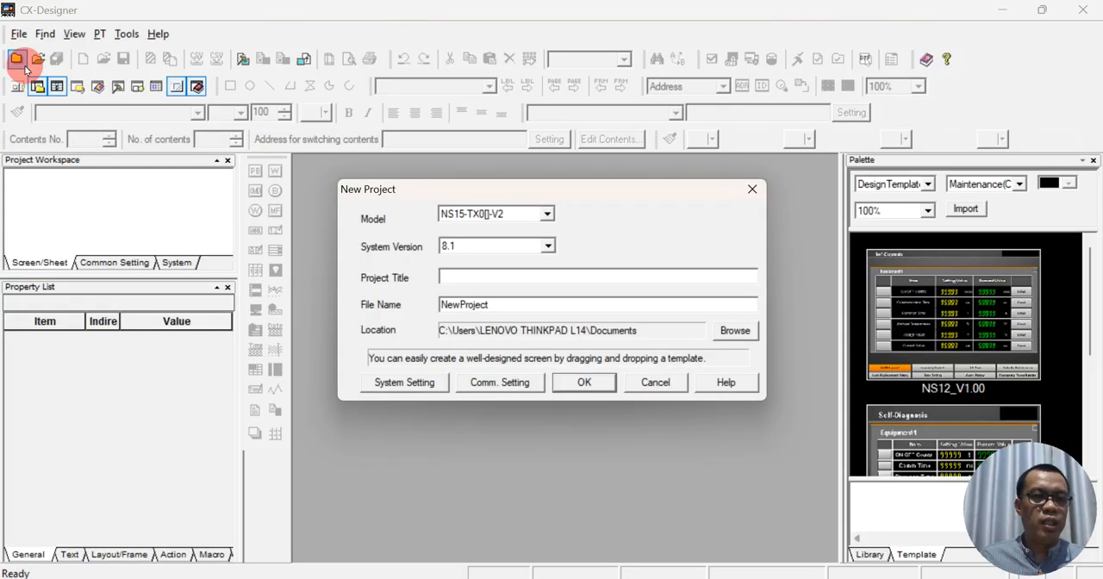
click(546, 215)
click(547, 217)
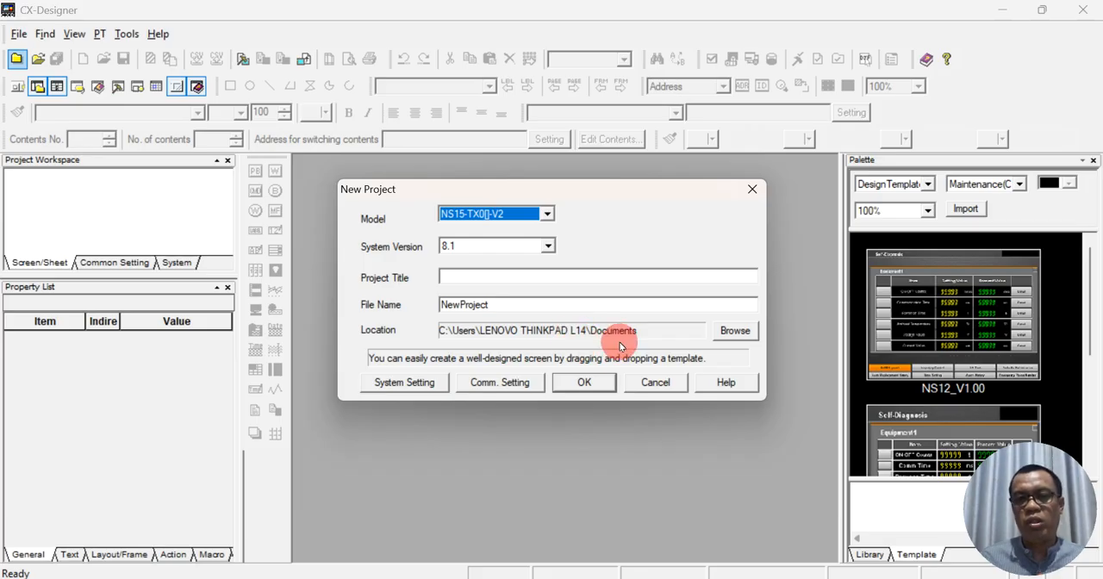
- Browse for the project location and navigate to the folder D:\Y\YT\PLC
click(728, 332)
scroll(521, 321, down, 2)
click(482, 314)
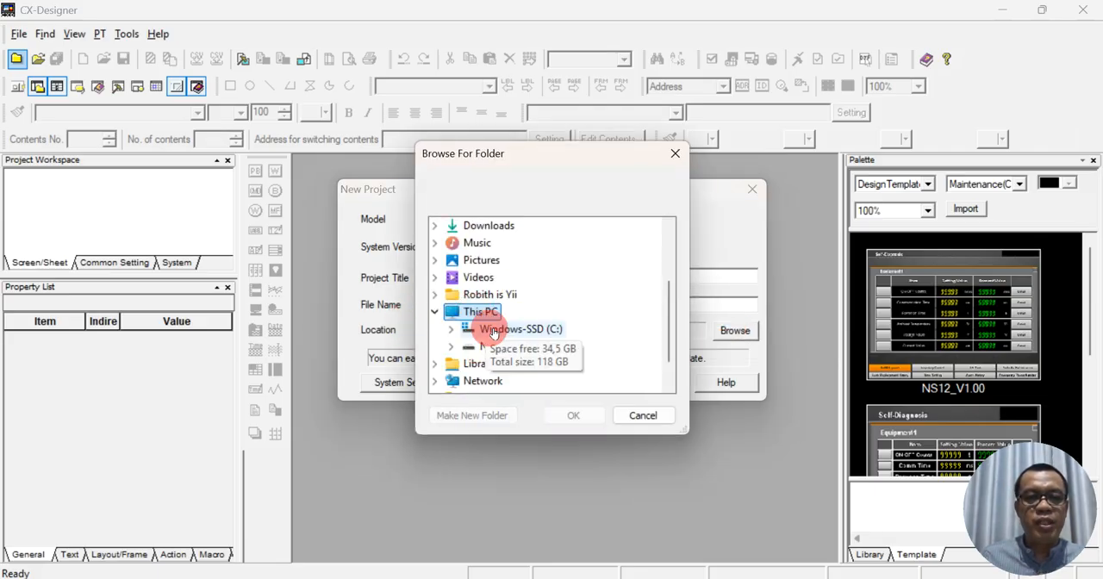
click(516, 346)
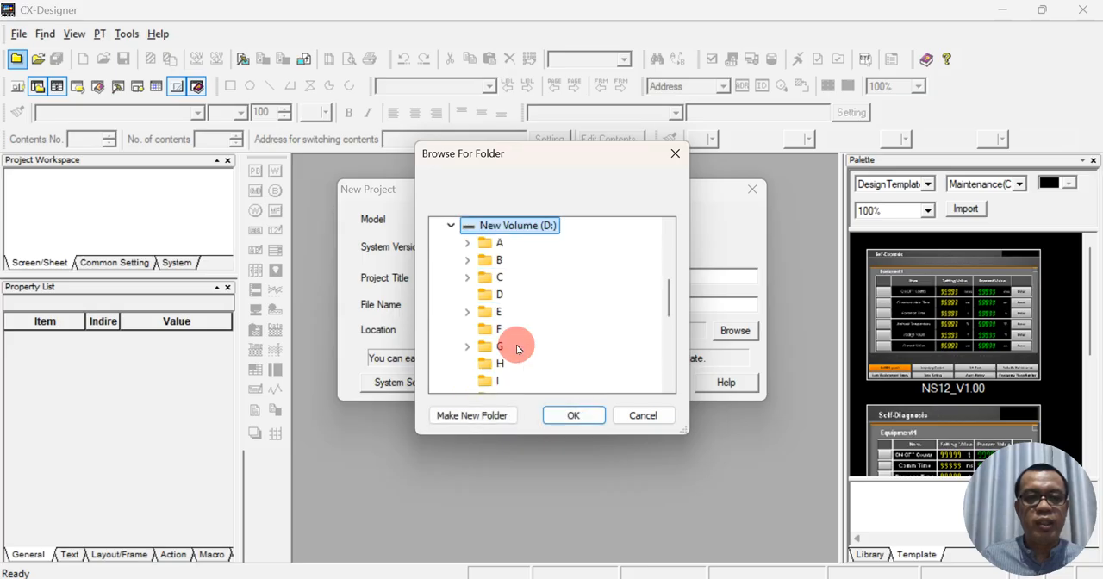
scroll(511, 337, down, 2)
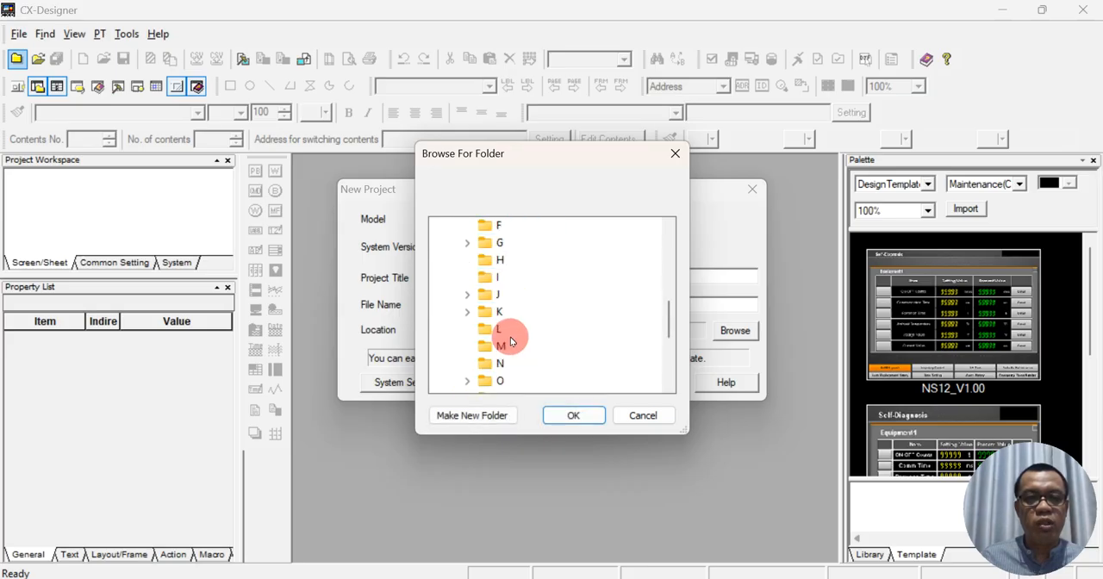
scroll(511, 337, down, 4)
scroll(507, 356, up, 7)
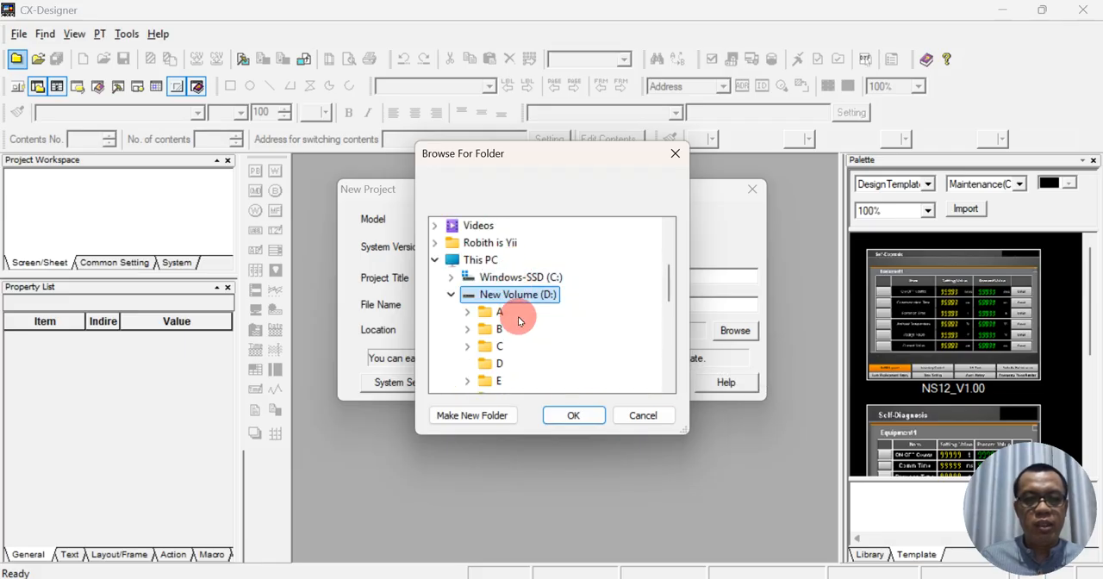
scroll(512, 331, down, 3)
scroll(512, 339, down, 3)
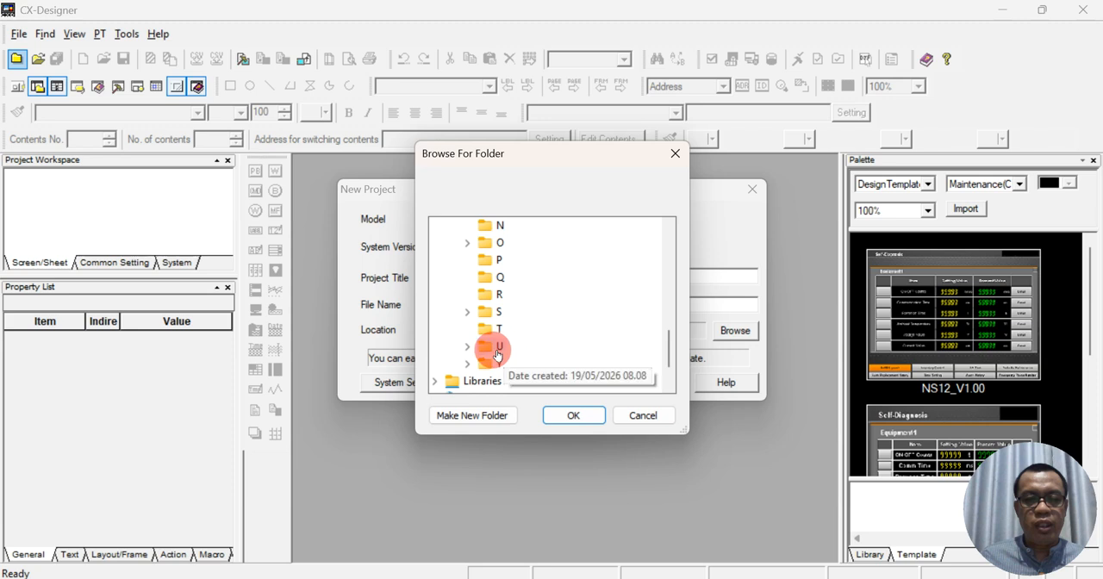
click(502, 363)
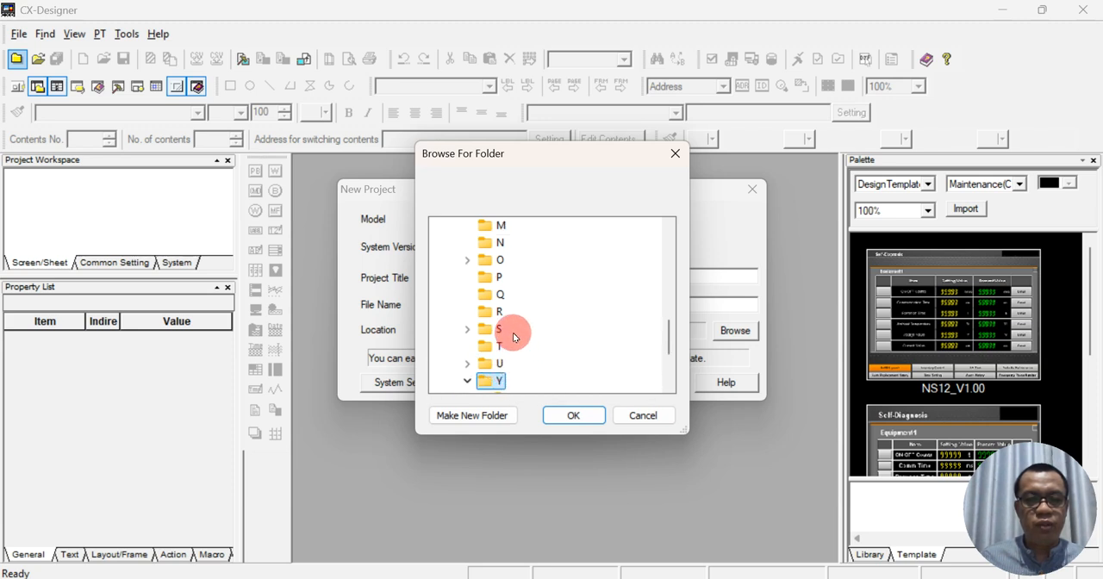
click(534, 296)
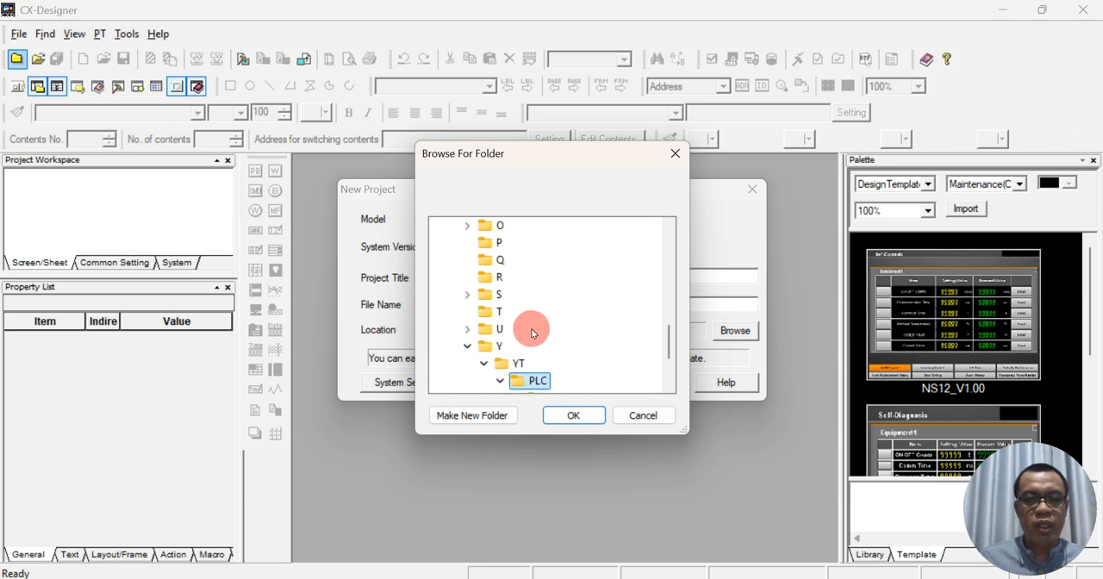
scroll(513, 366, down, 1)
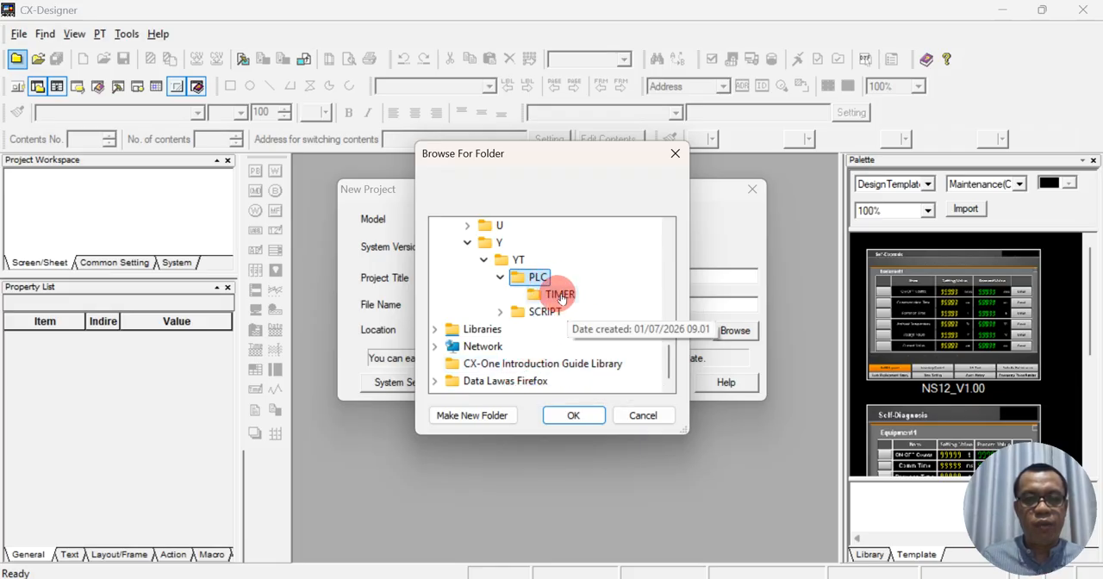
- Add a folder named DISPLAY inside the PLC folder and try to create the project there
click(474, 415)
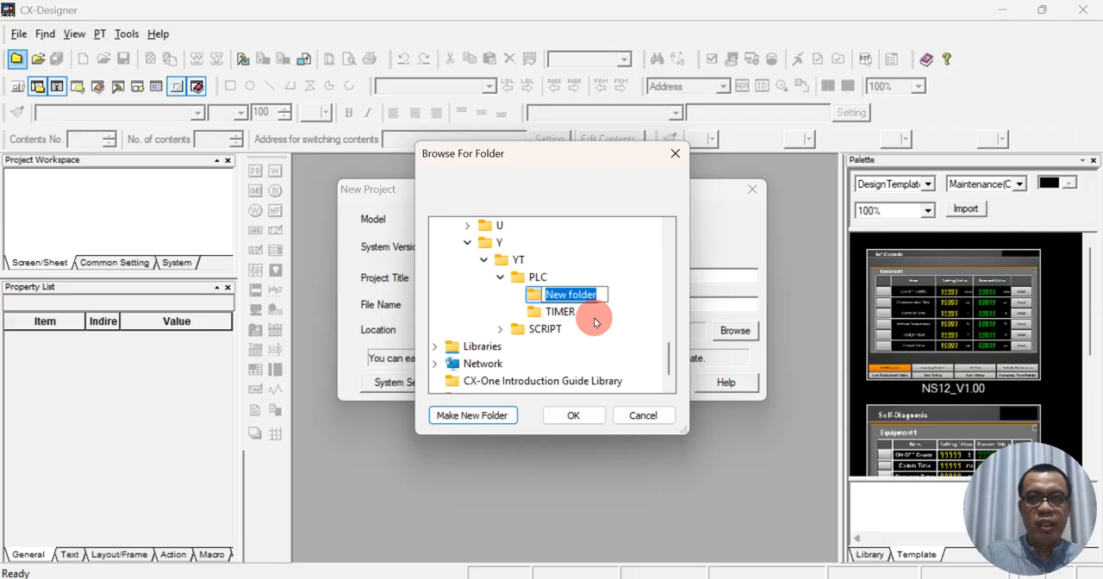
text(Di)
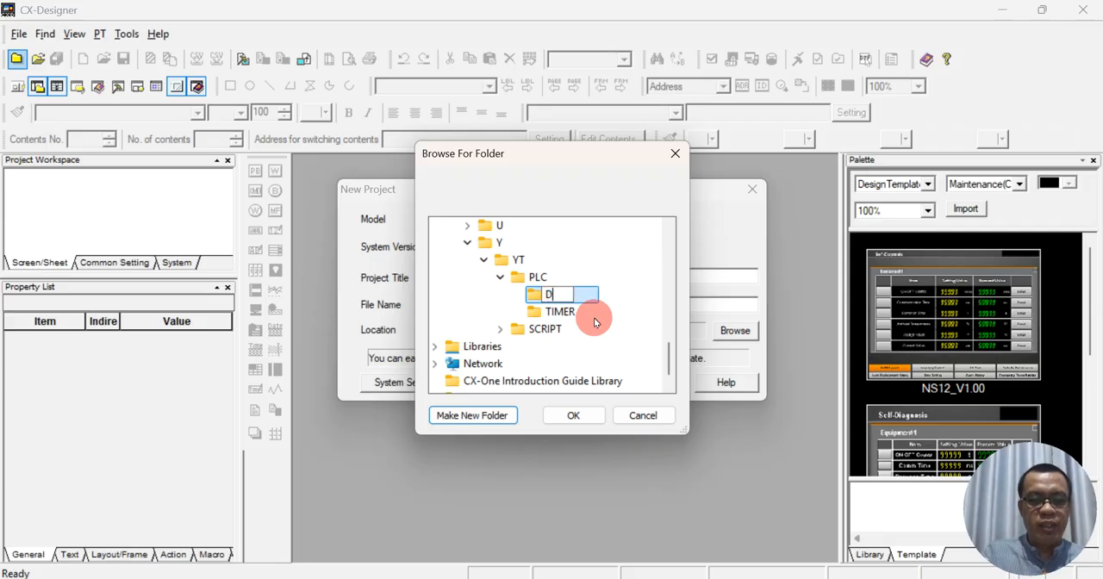
key(BackSpace)
text(ISPLAY)
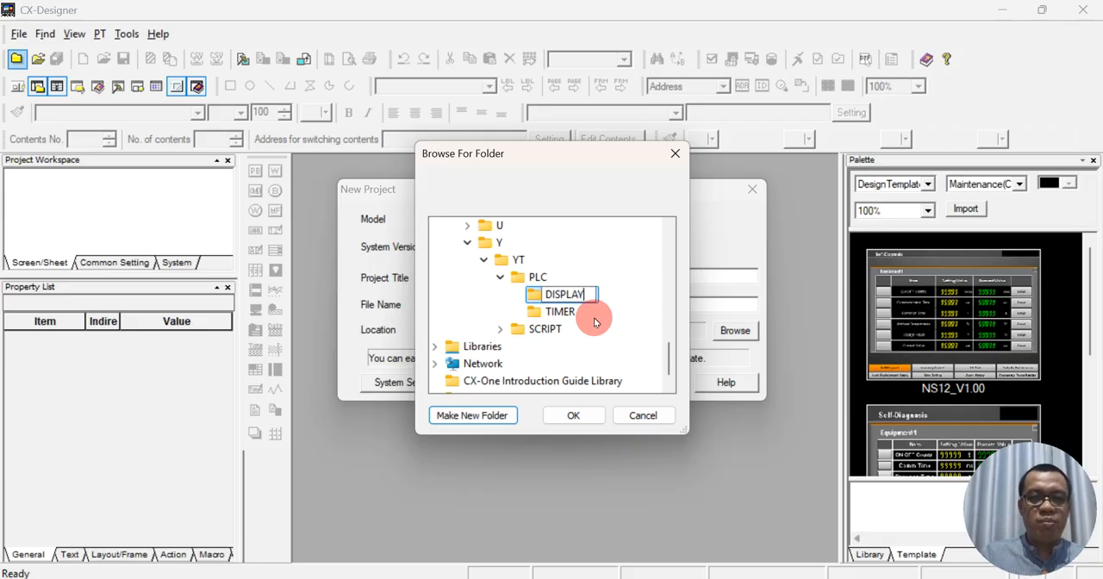
click(579, 416)
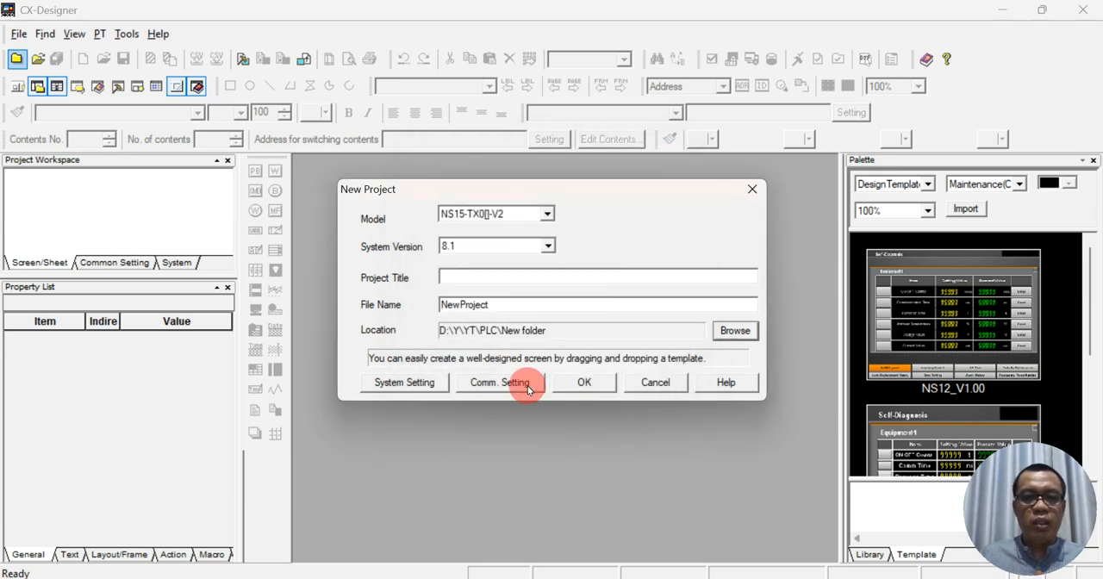
click(565, 386)
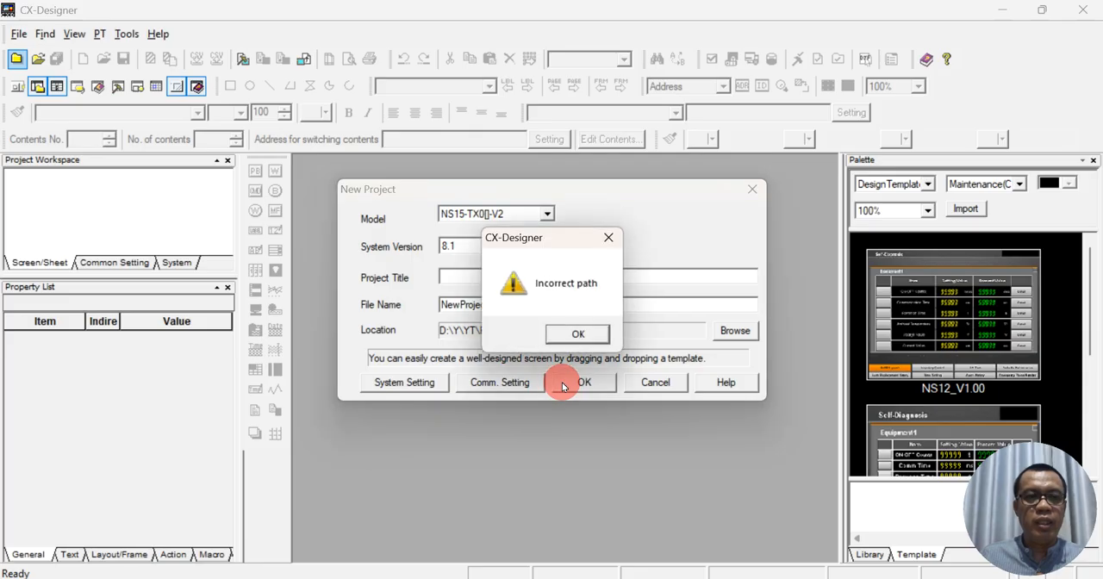
click(579, 337)
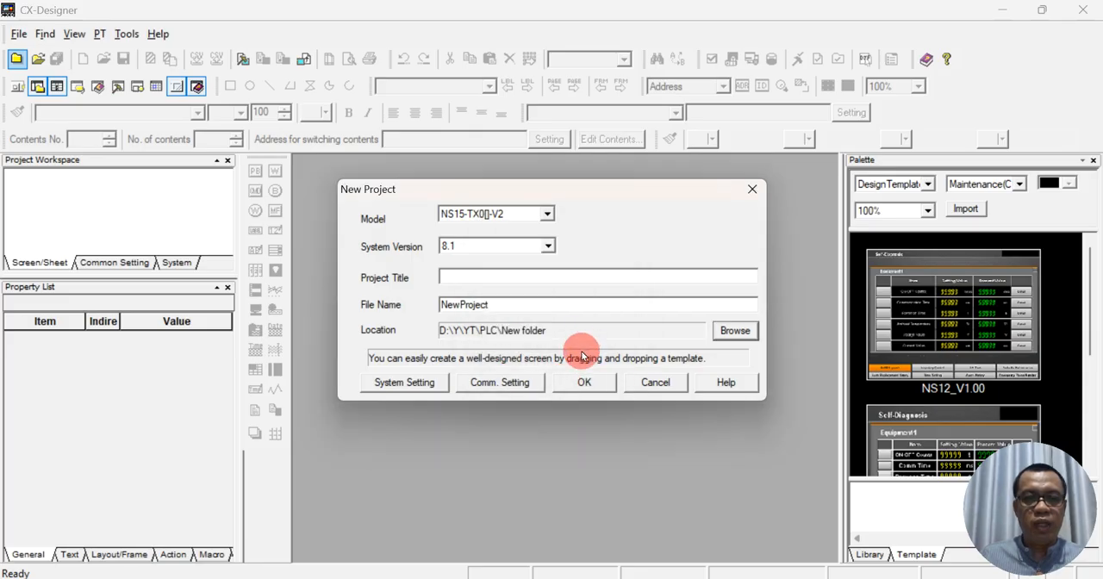
- Set the new project's location to D:\Y\YT\PLC\DISPLAY
click(710, 335)
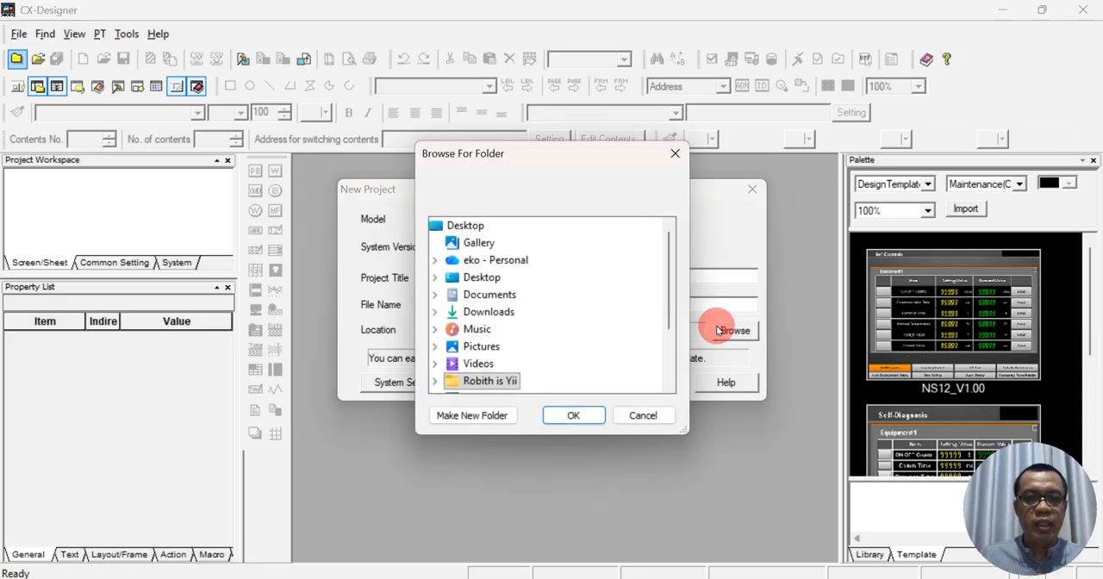
scroll(517, 375, down, 2)
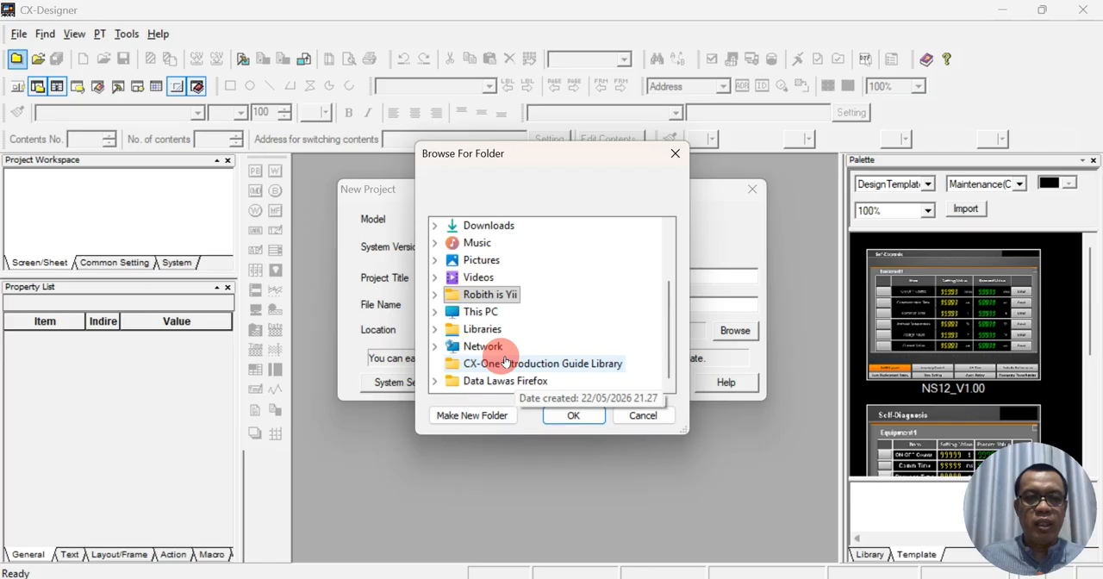
scroll(504, 328, up, 2)
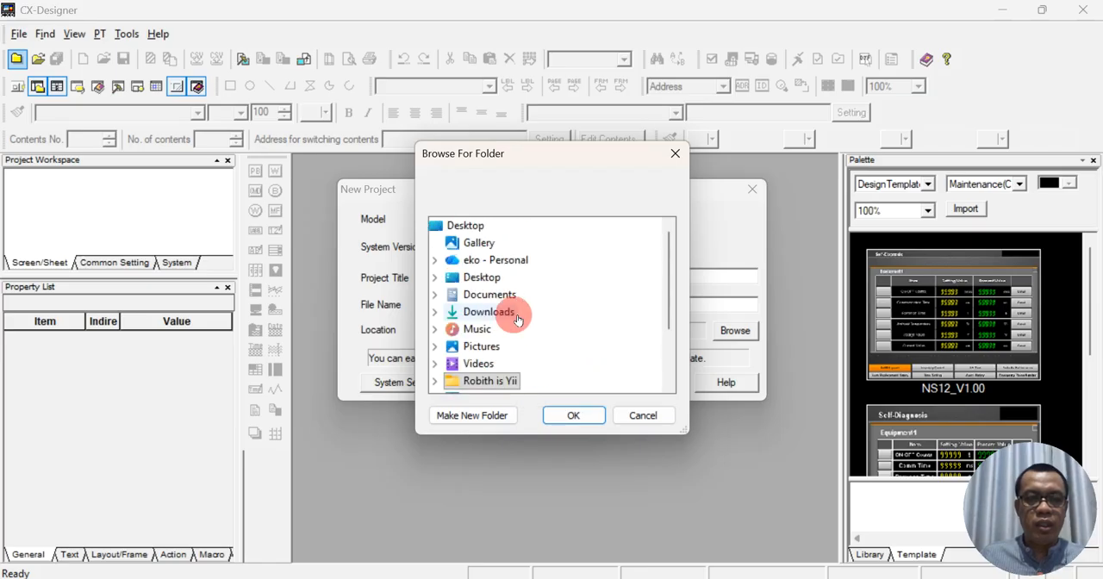
scroll(516, 375, down, 2)
double_click(498, 315)
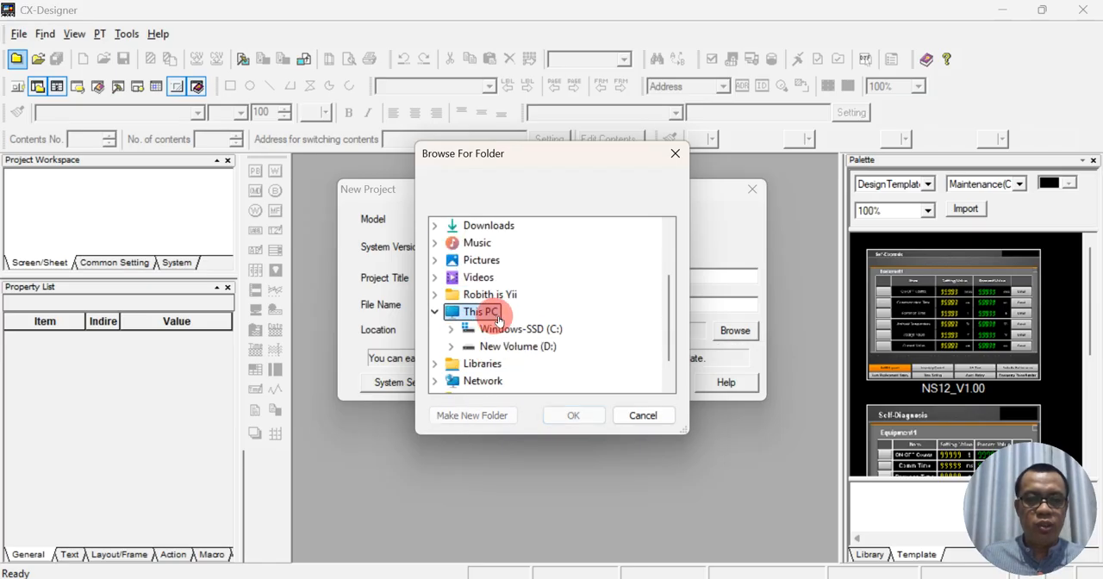
double_click(528, 350)
scroll(501, 324, down, 5)
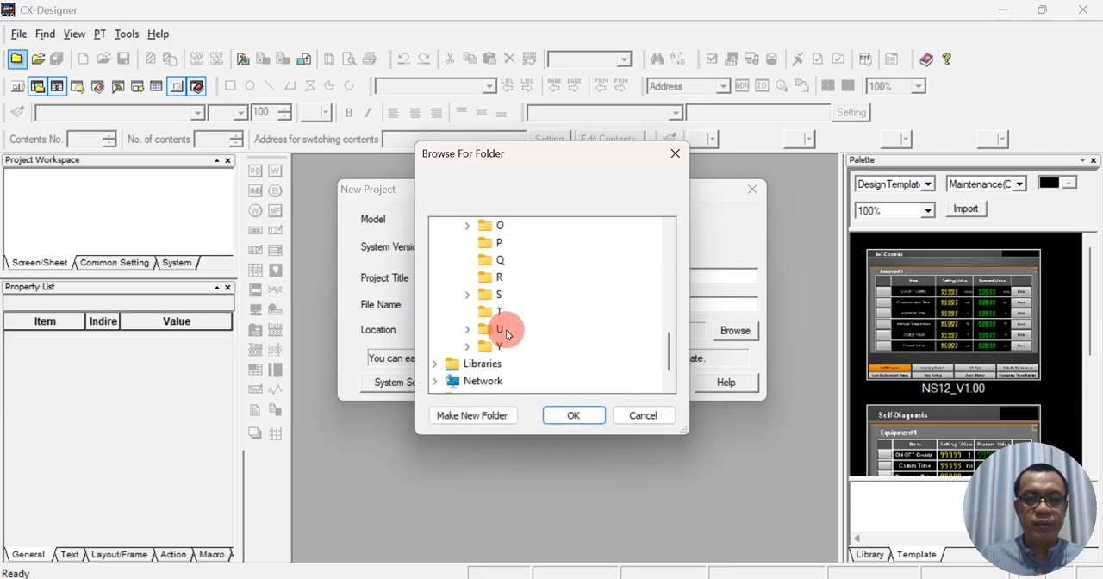
double_click(510, 346)
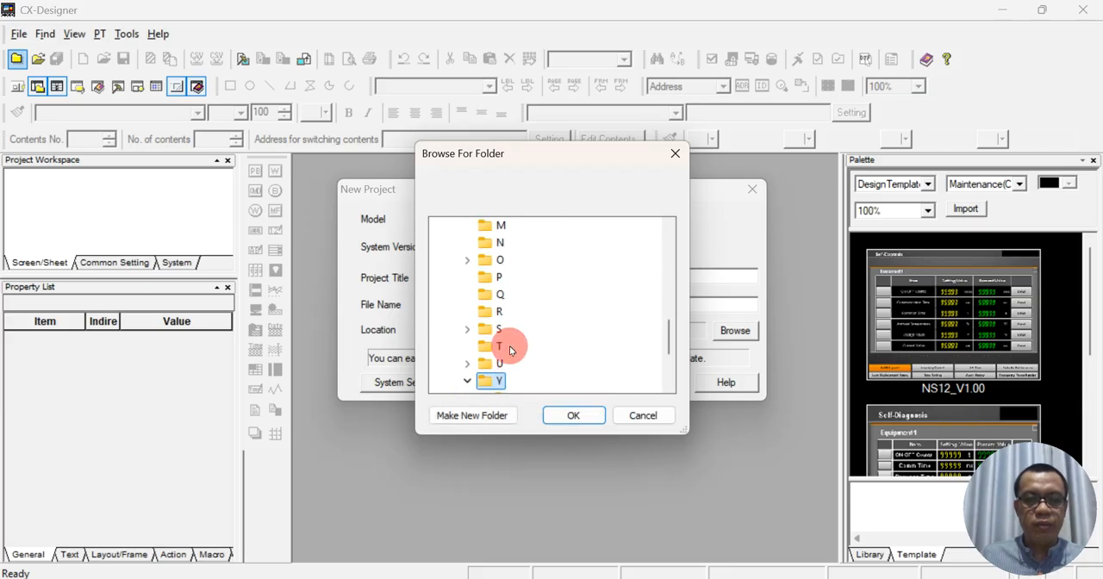
scroll(515, 363, down, 3)
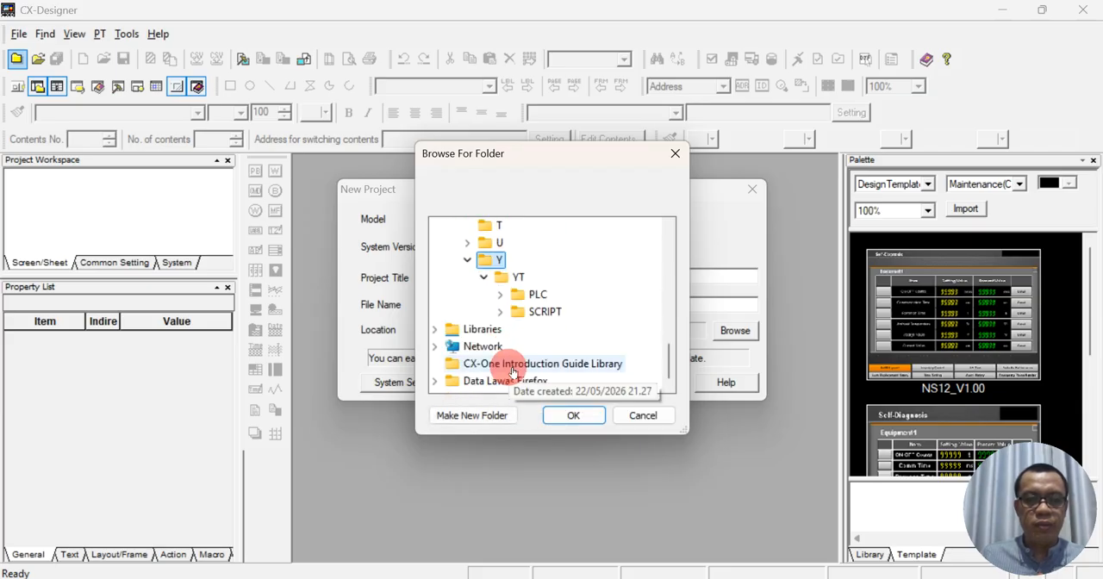
double_click(536, 294)
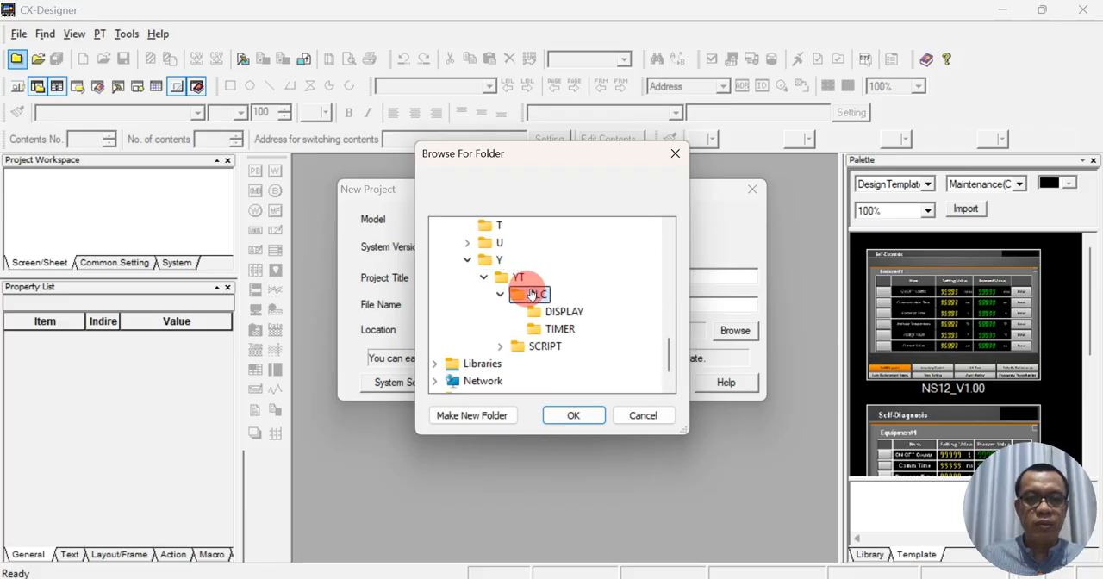
click(558, 312)
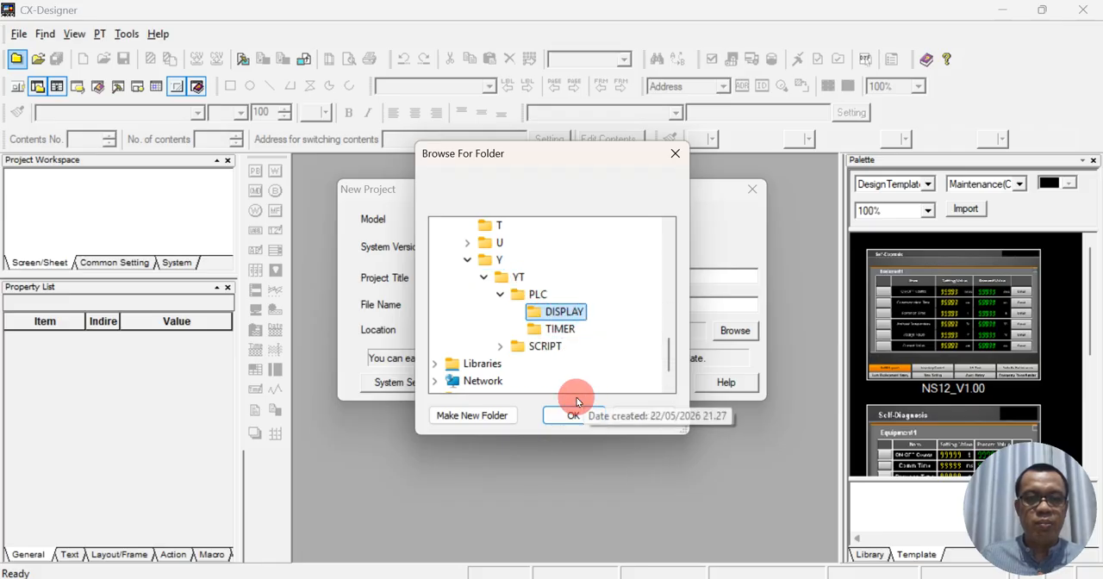
click(572, 417)
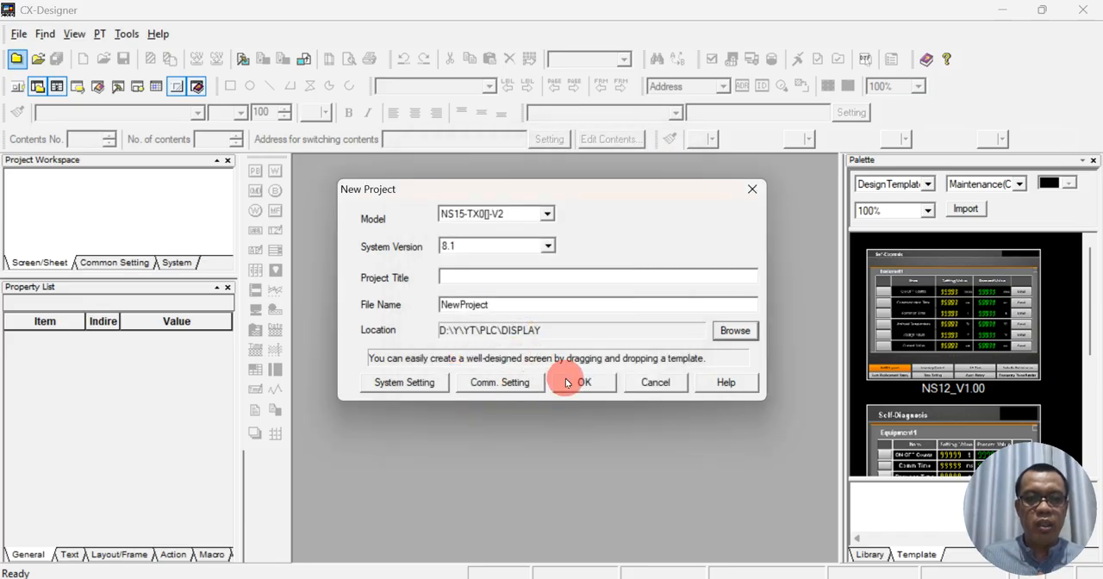
- Enter DOL as the project title
click(501, 279)
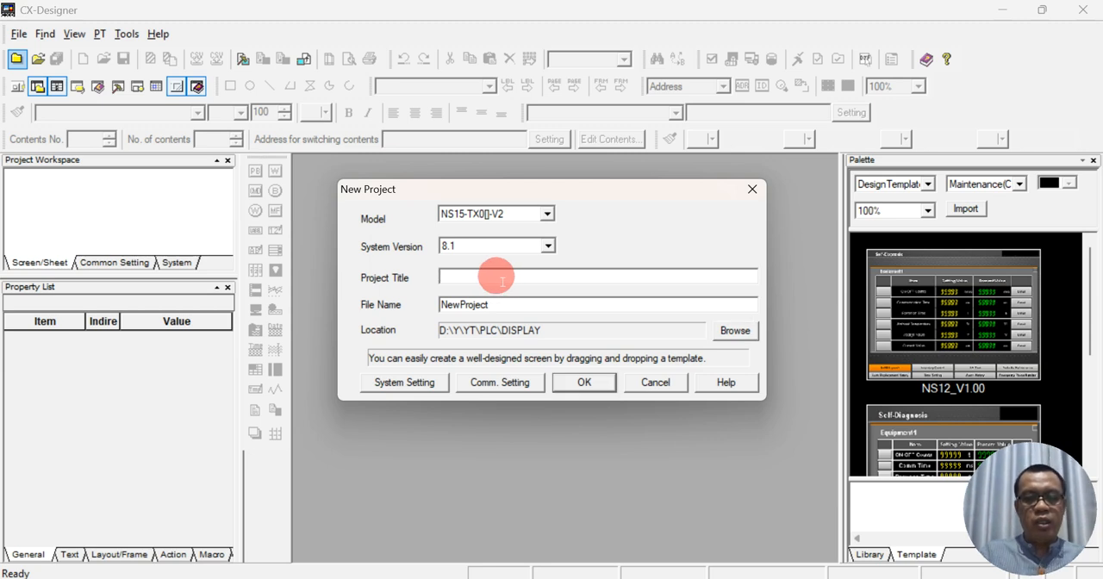
text(dol)
key(BackSpace)
key(BackSpace)
key(BackSpace)
text(DOL)
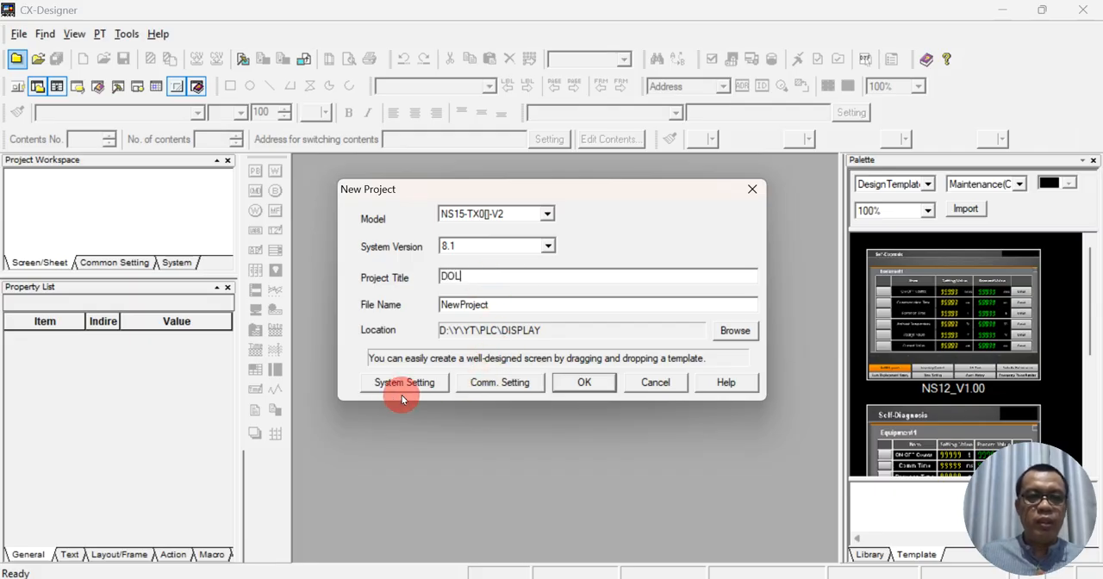
- Create the project with a first screen numbered 0 and titled Screen Page0000
click(586, 385)
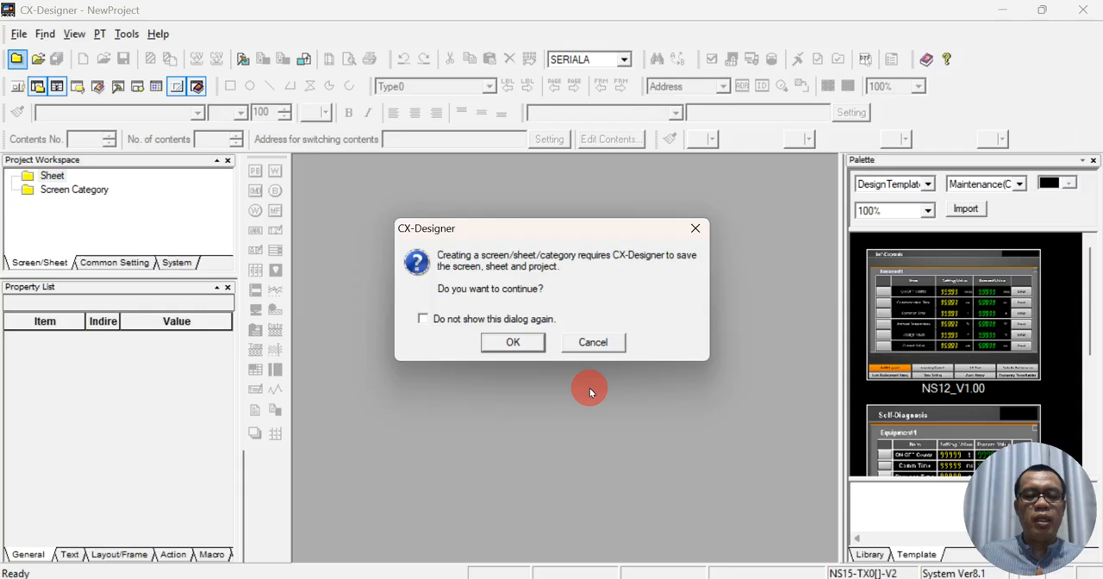
click(502, 342)
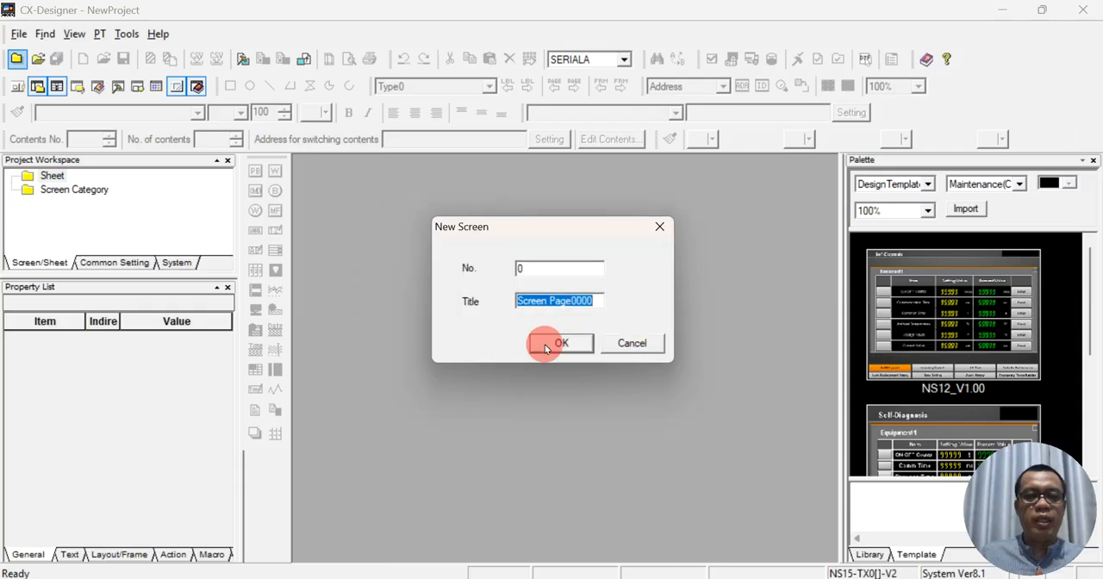
click(553, 342)
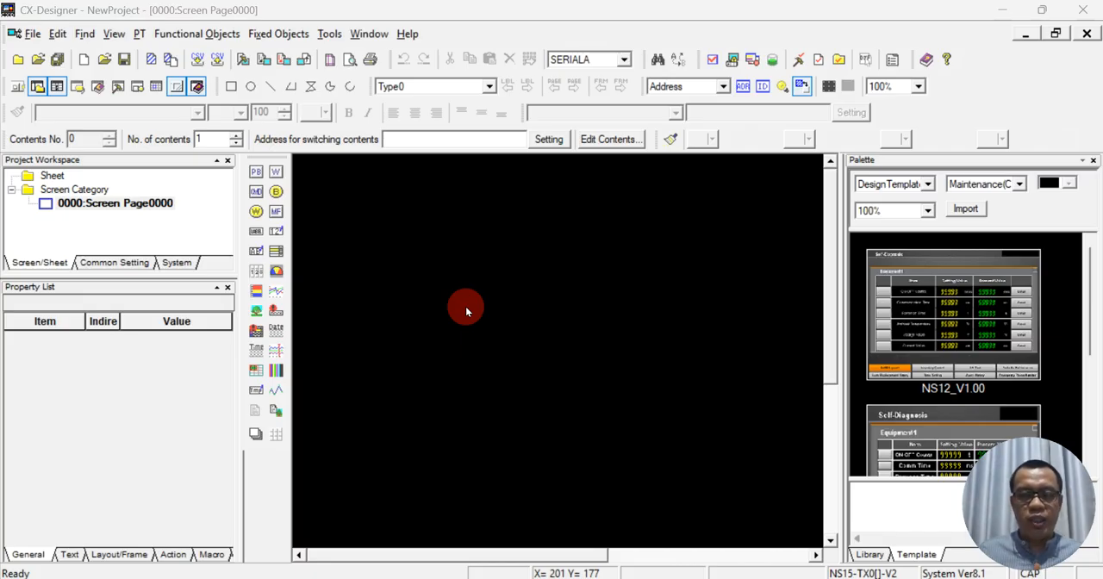
- Place an ON/OFF button in the upper-left area of Screen Page0000, at about X 84, Y 111
click(256, 176)
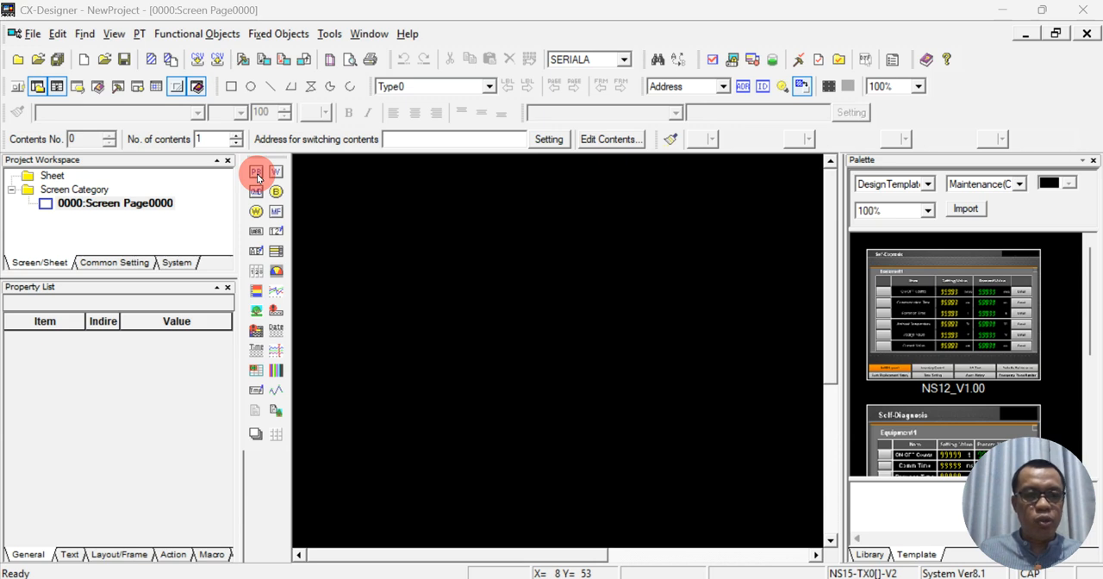
drag(410, 255, 425, 296)
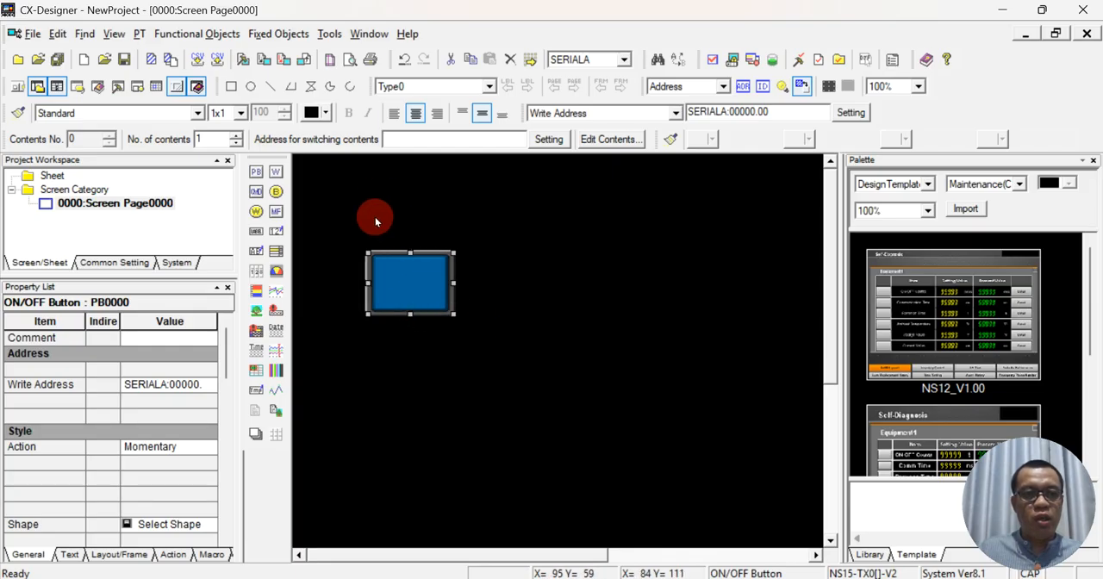
- Set the ON/OFF button's write address on host SERIALA to word 0, bit 0
double_click(416, 280)
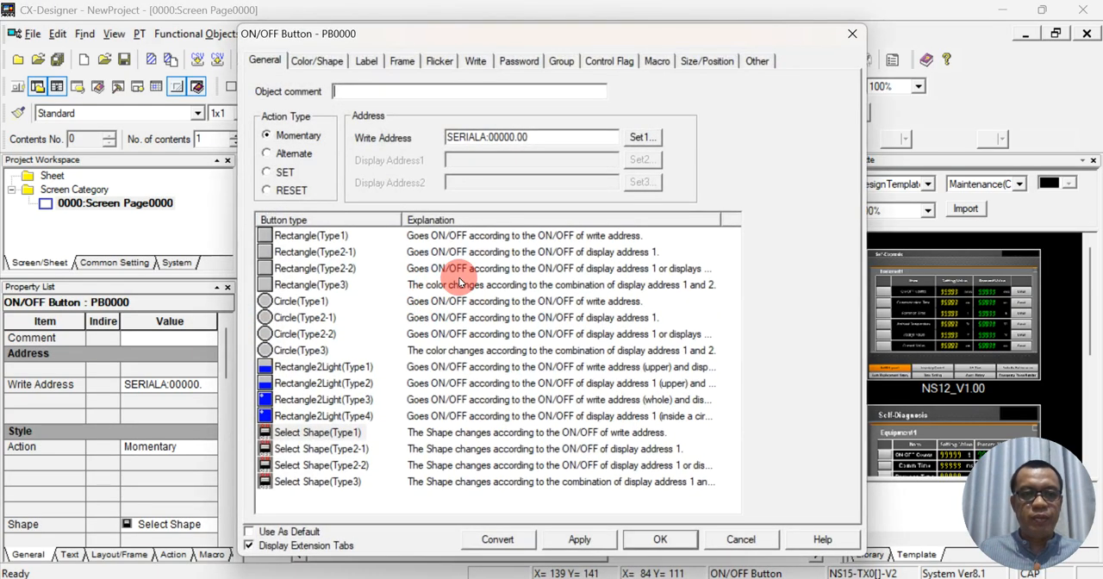
click(636, 137)
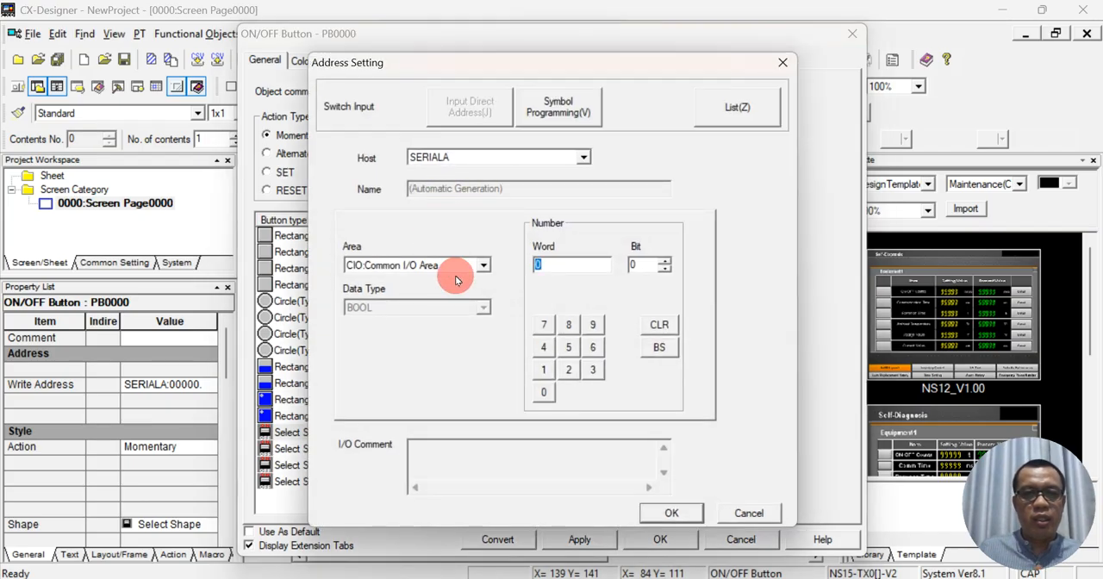
click(568, 271)
key(BackSpace)
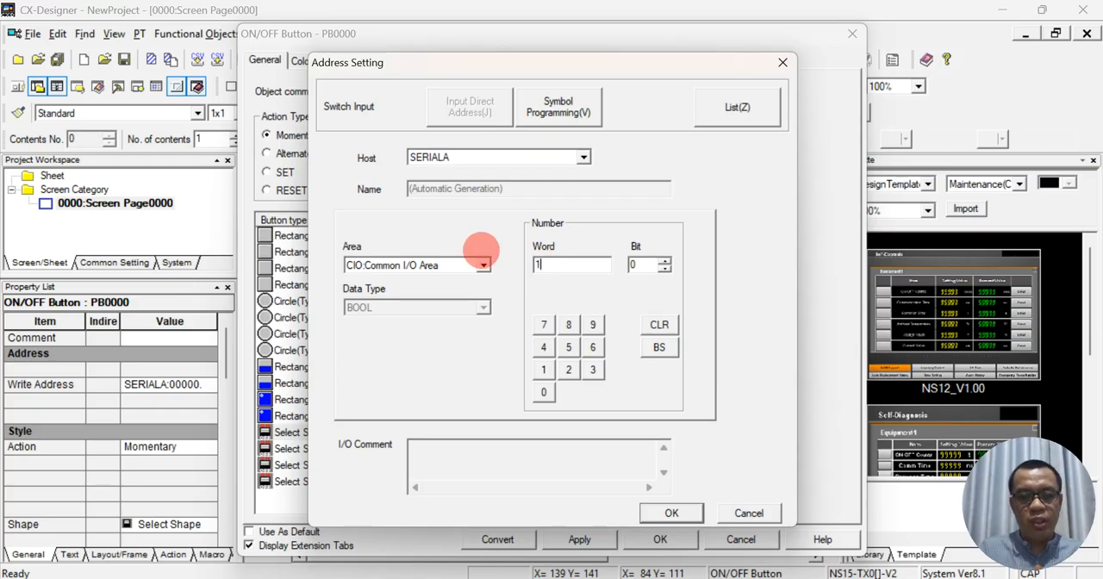
text(100)
key(BackSpace)
key(BackSpace)
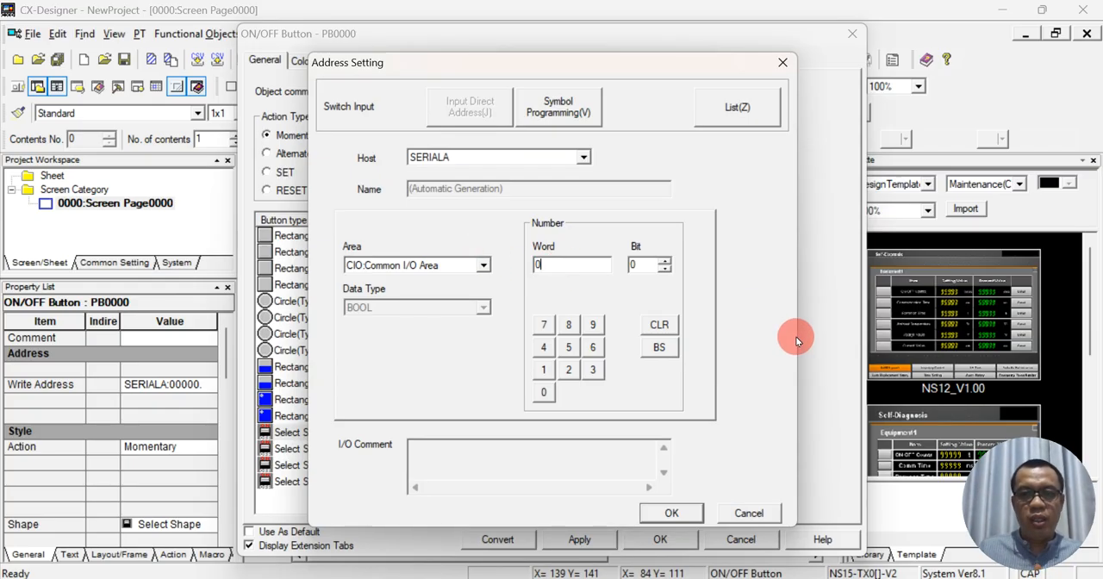
click(642, 267)
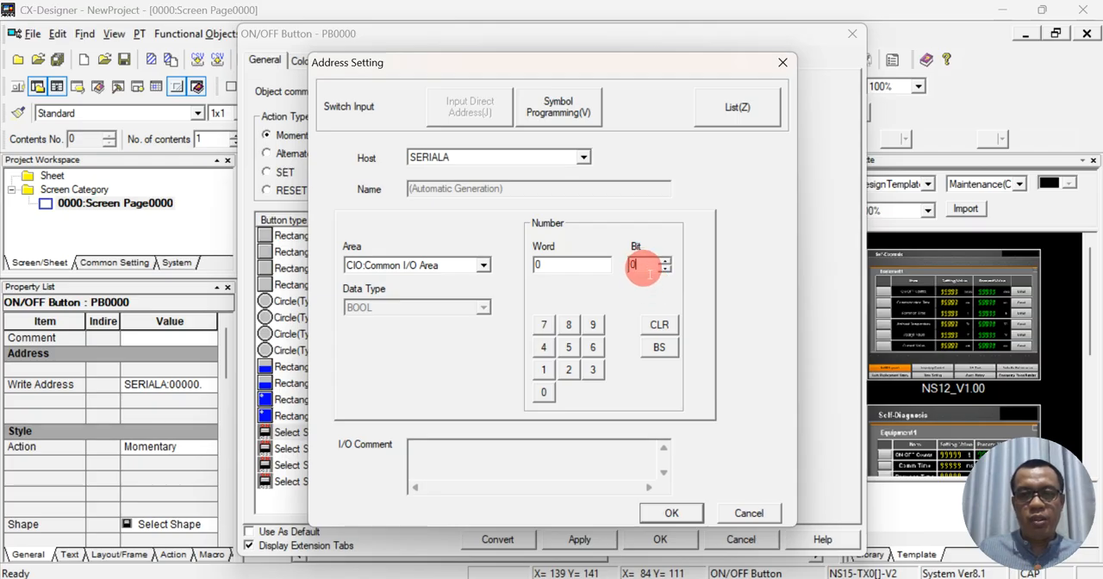
text(0)
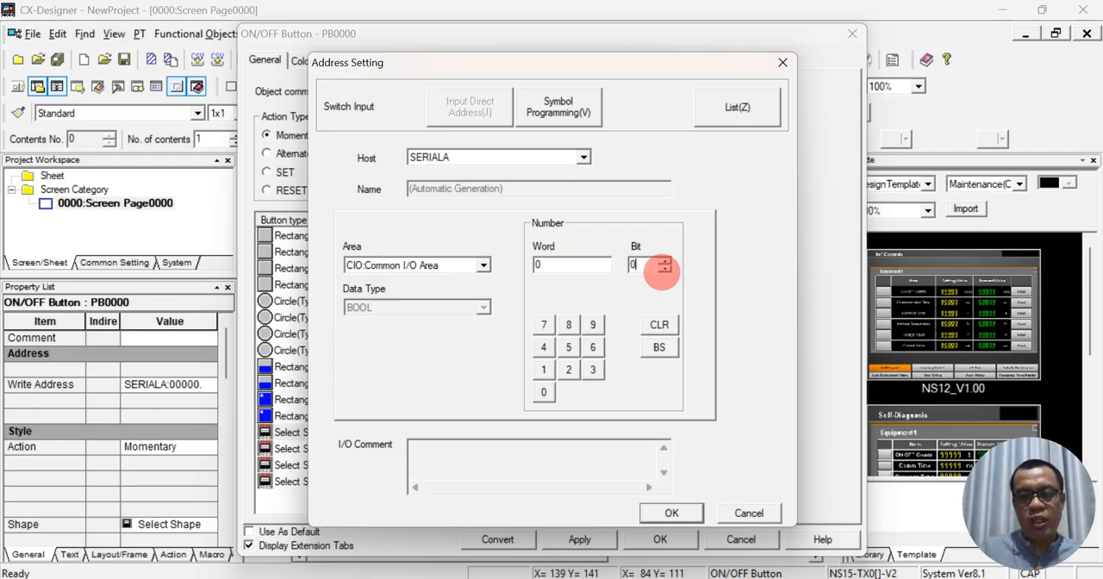
- Keep CIO:Common I/O Area for the write address, accept the Momentary button settings, and move the button to about X 98, Y 109
click(482, 269)
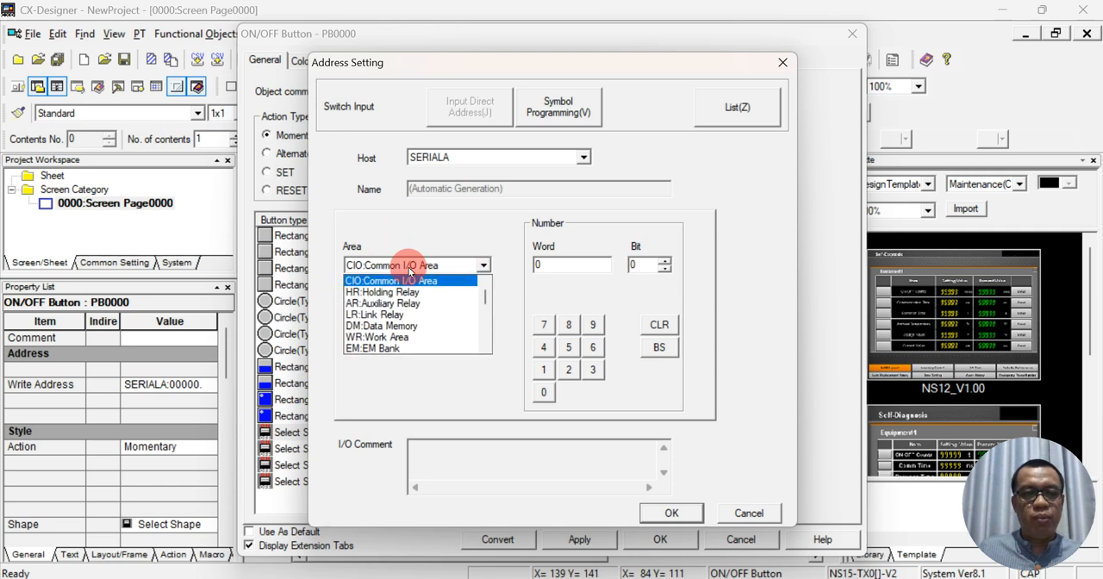
click(485, 265)
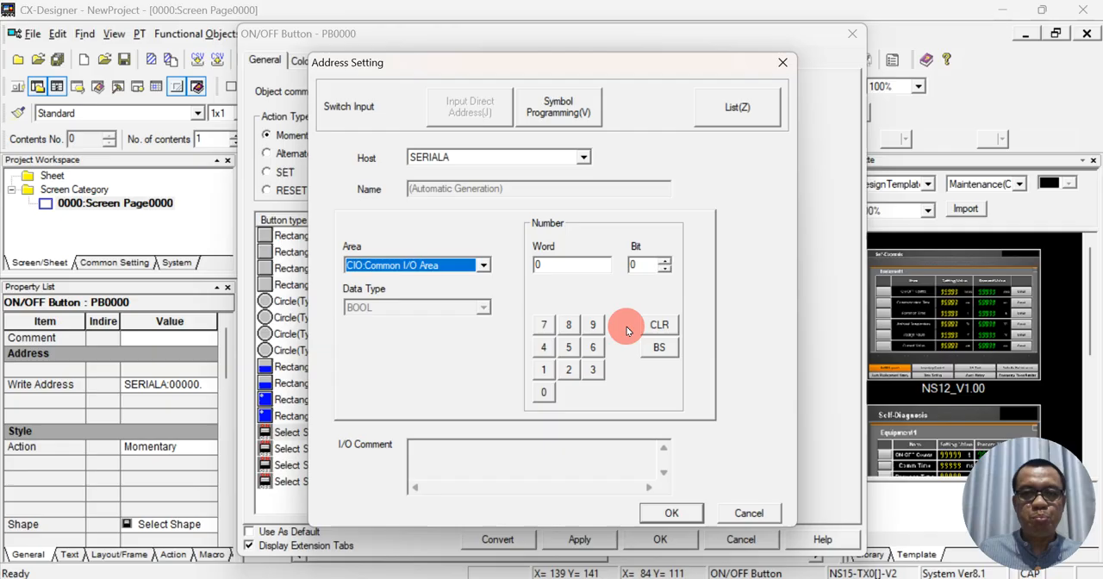
click(690, 514)
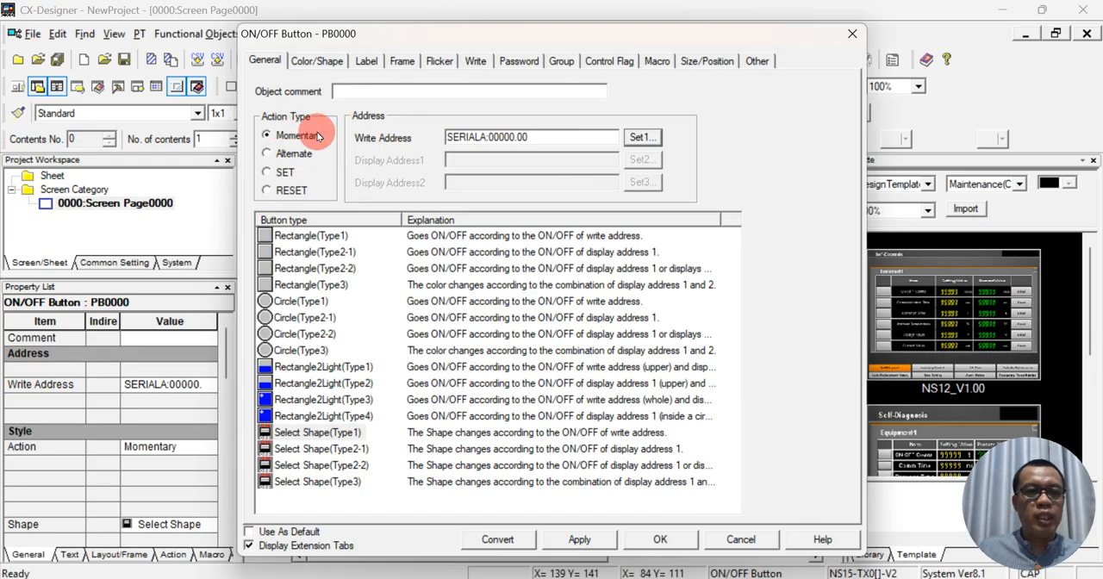
click(655, 539)
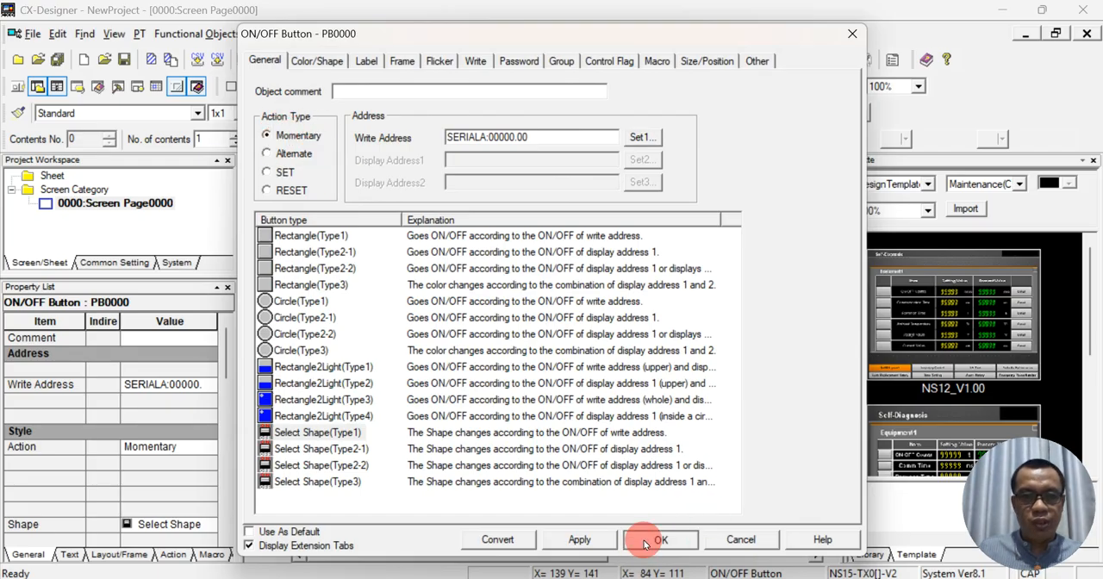
drag(425, 274, 457, 302)
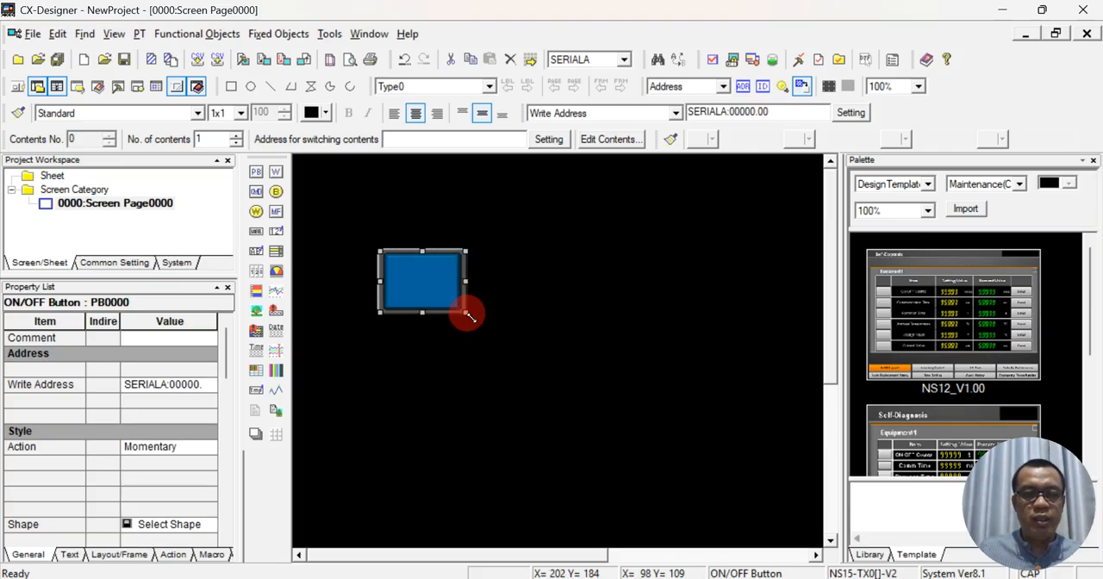
- Enter START as the button's label for the OFF switch status, using switch Type0
double_click(430, 291)
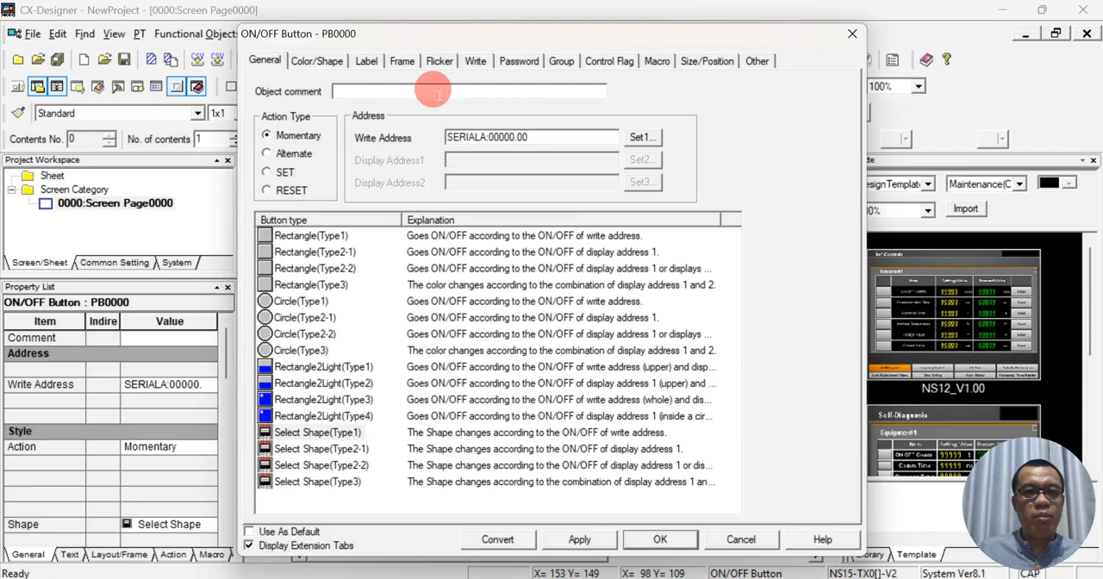
click(366, 61)
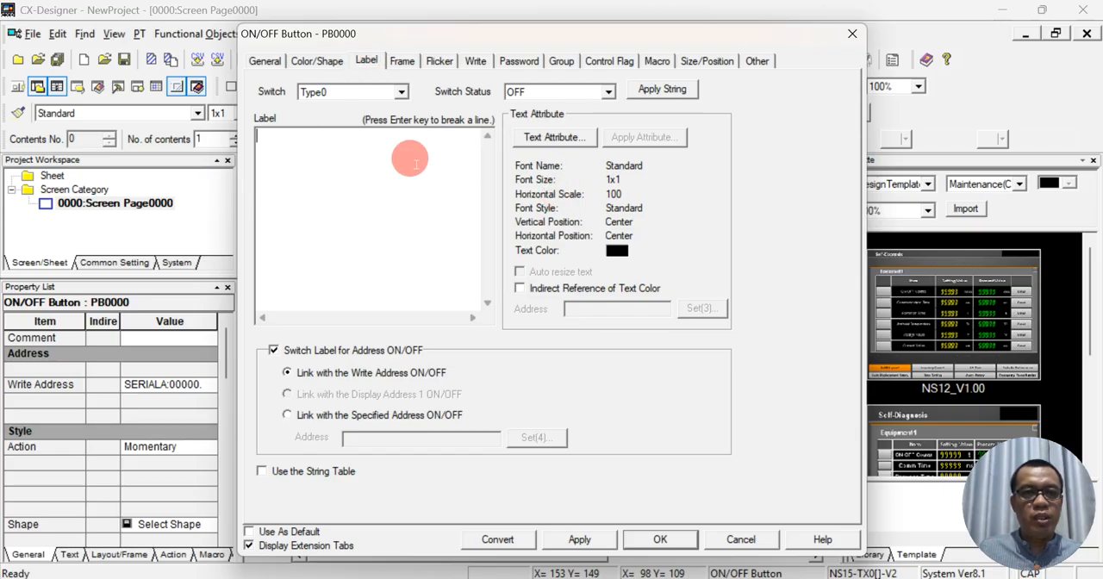
click(401, 93)
click(402, 93)
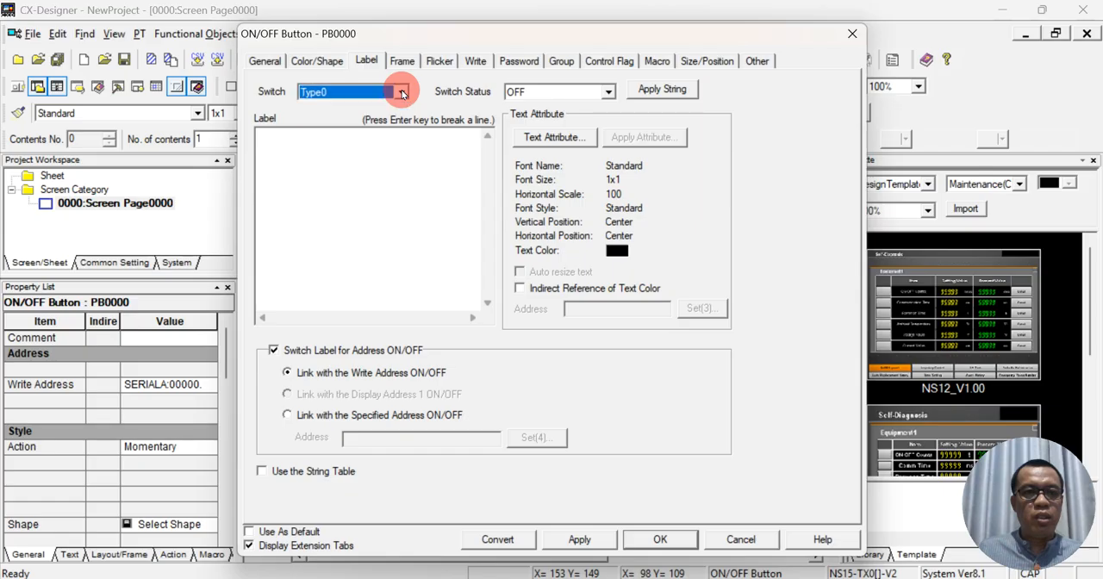
click(607, 93)
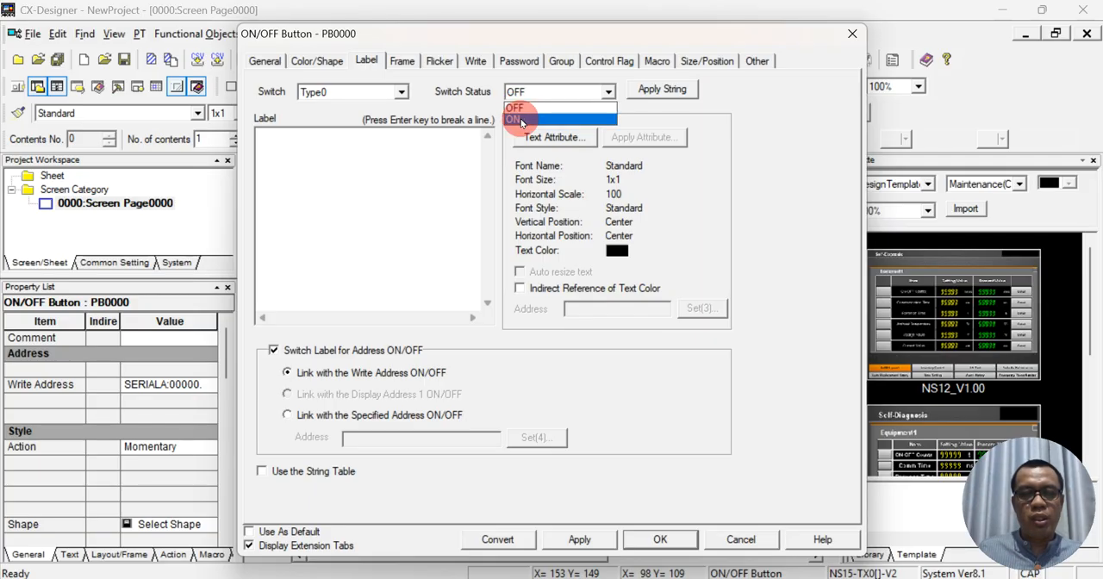
click(386, 149)
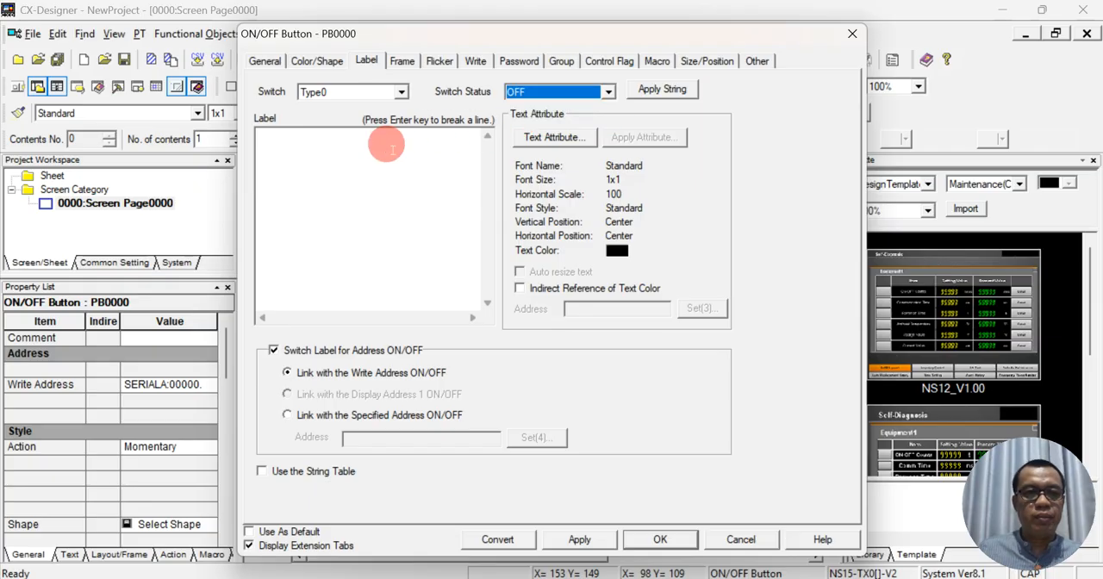
click(397, 155)
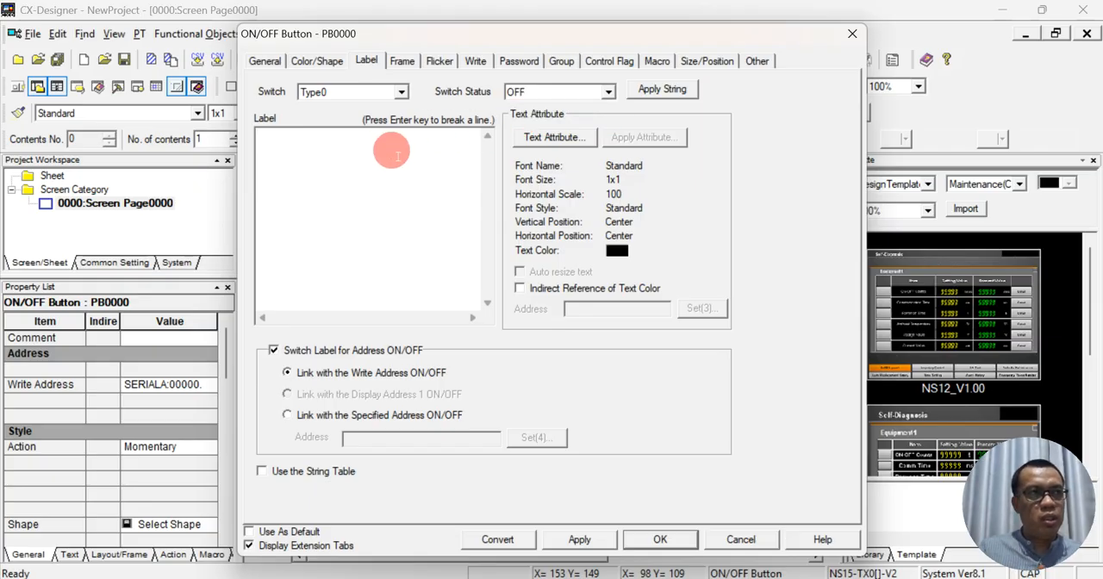
text(SATR)
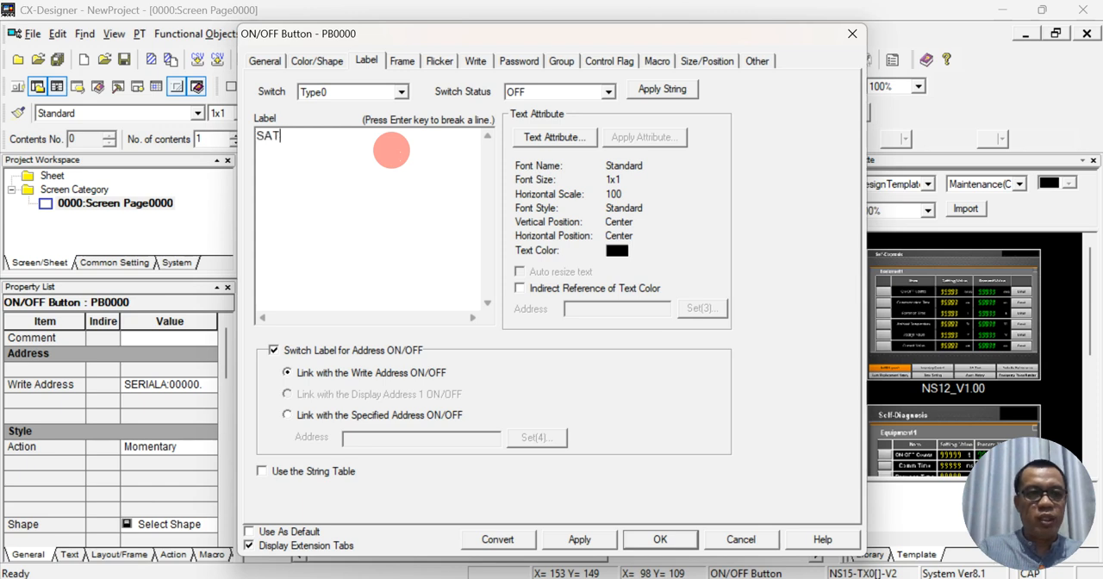
key(BackSpace)
key(BackSpace)
text(TART)
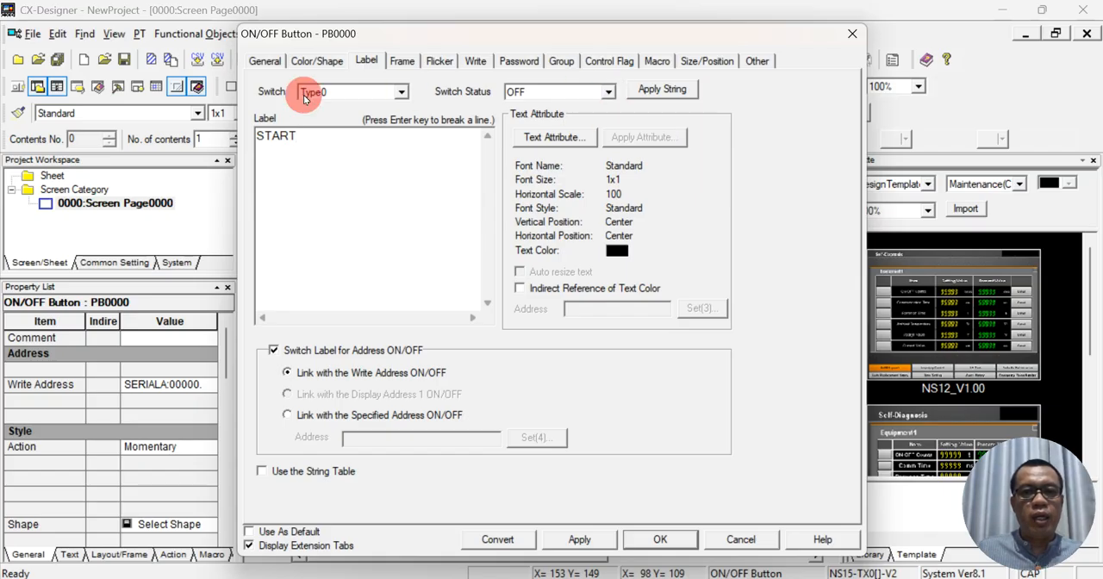
- Format the OFF-status START label in Arial Black, size 10, bold
drag(298, 135, 231, 127)
click(528, 135)
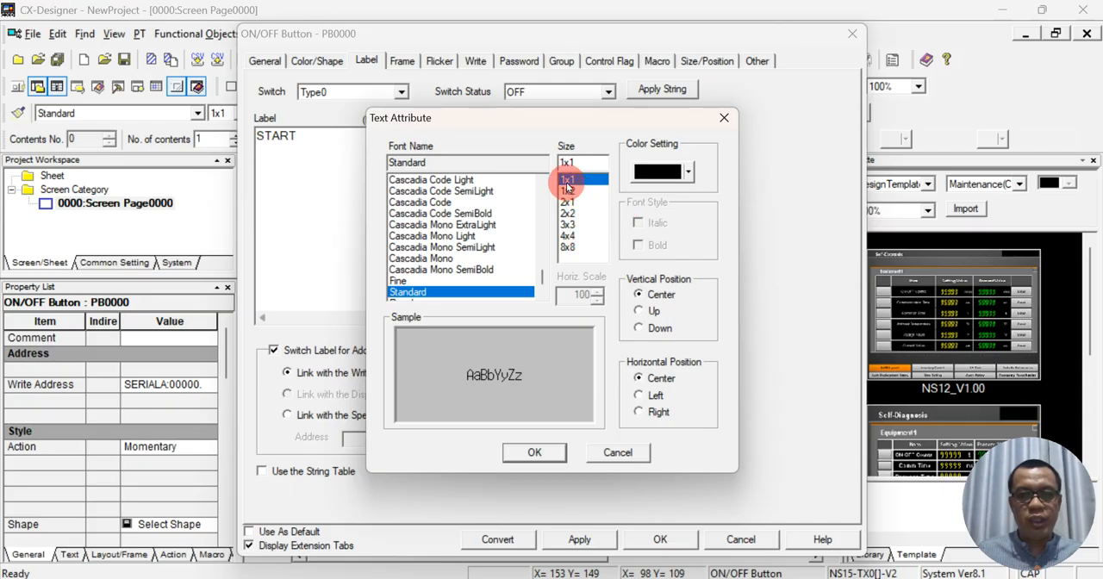
scroll(398, 267, down, 2)
scroll(522, 293, up, 4)
drag(539, 272, 537, 185)
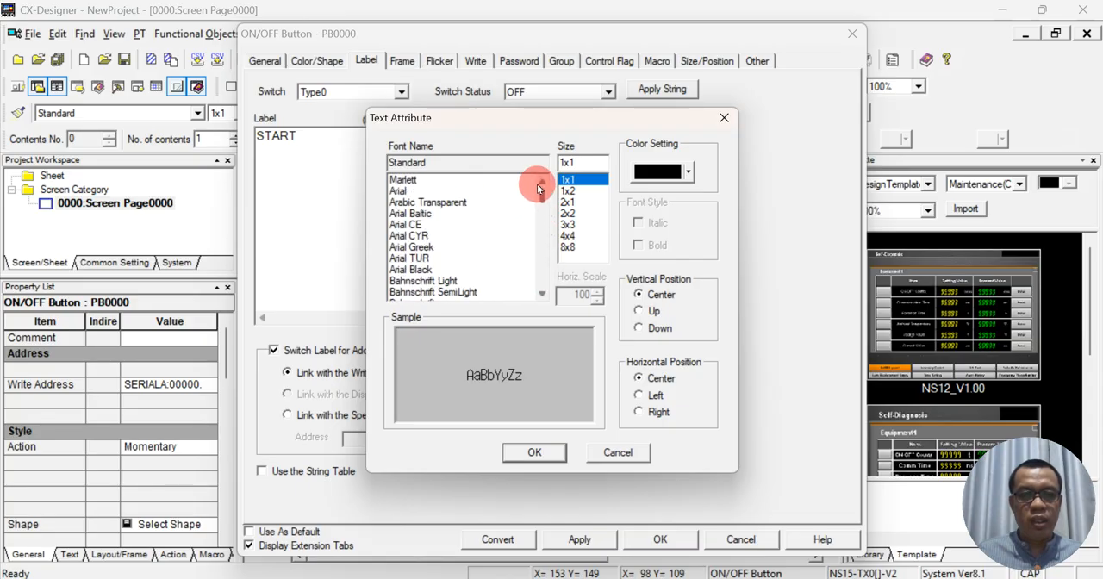
scroll(412, 245, down, 3)
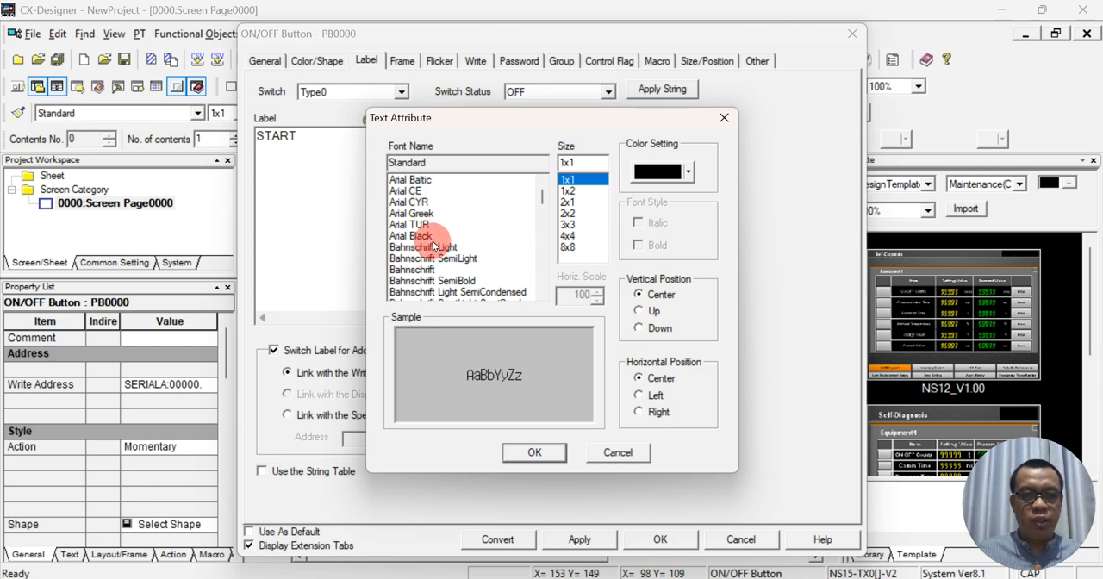
click(429, 237)
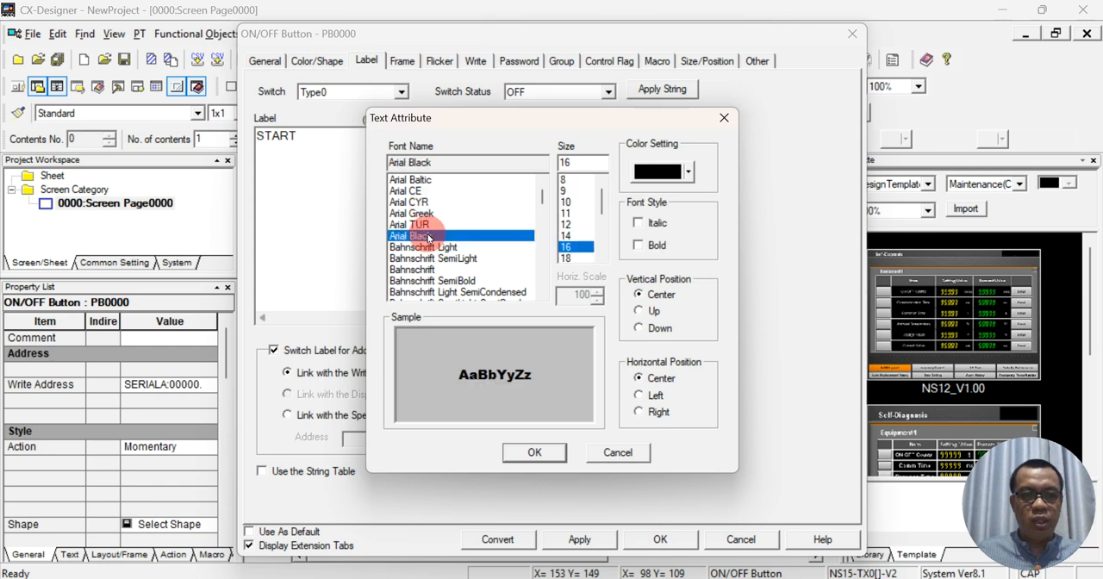
click(566, 203)
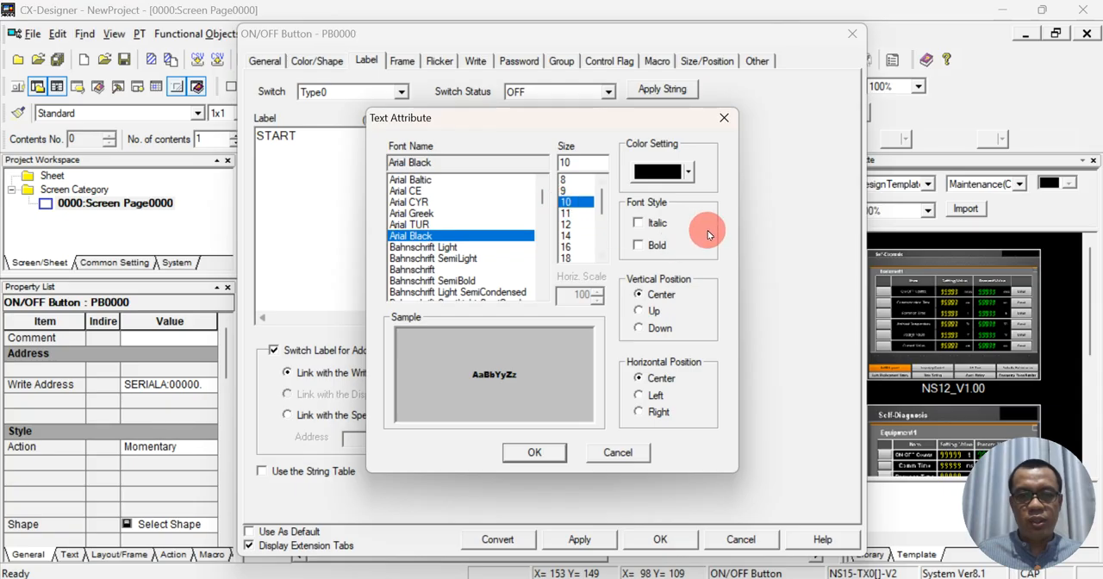
click(653, 244)
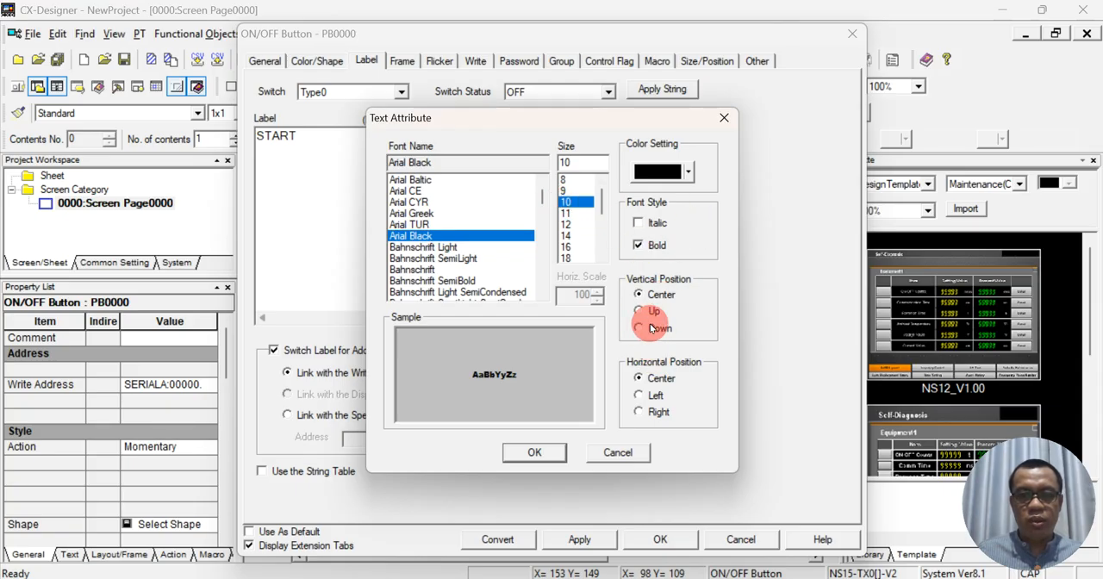
click(525, 458)
- Copy the START label text from the OFF switch status to the ON status
drag(328, 149, 215, 112)
key(ctrl+c)
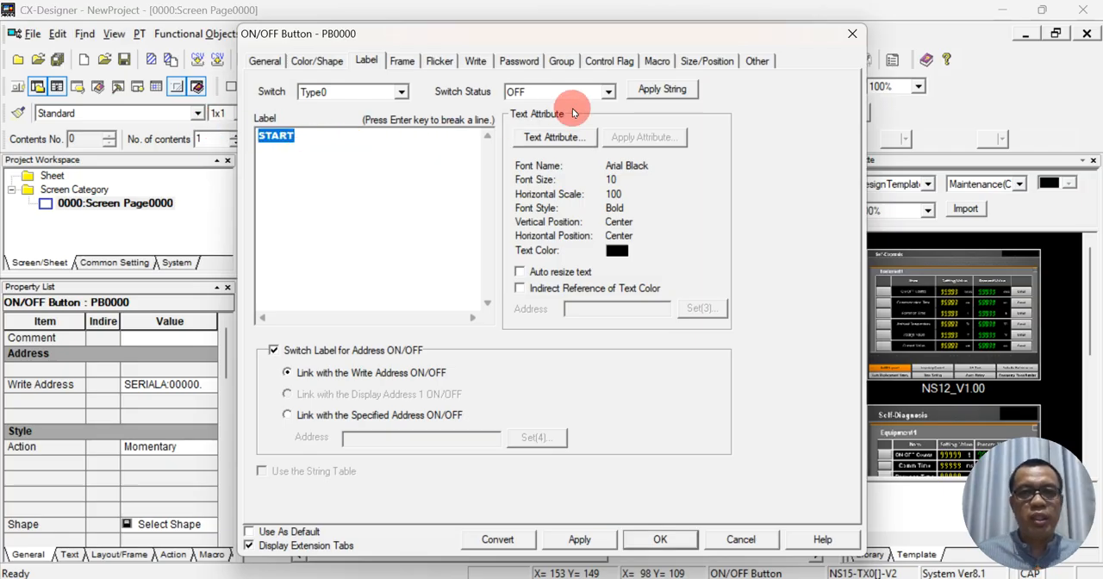
click(608, 92)
click(514, 118)
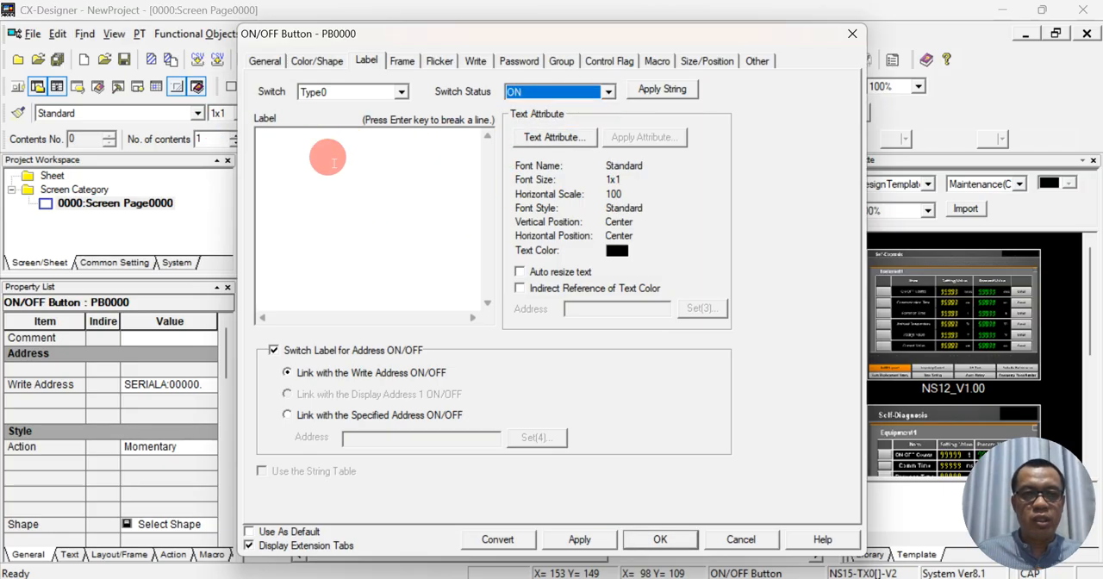
click(317, 157)
key(ctrl+v)
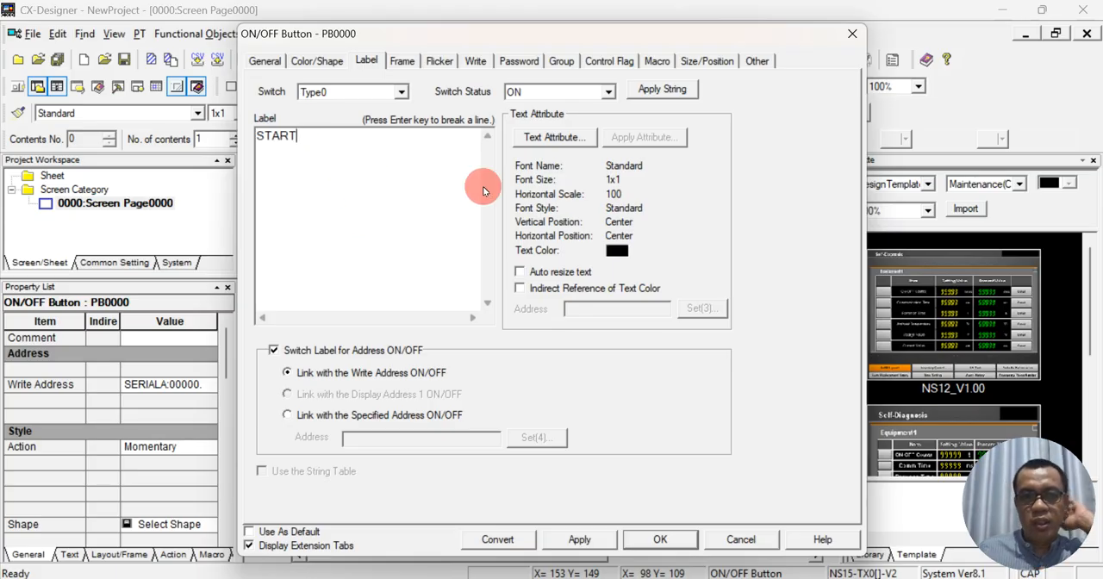
- Set the OFF-status label's font size to 11
click(606, 93)
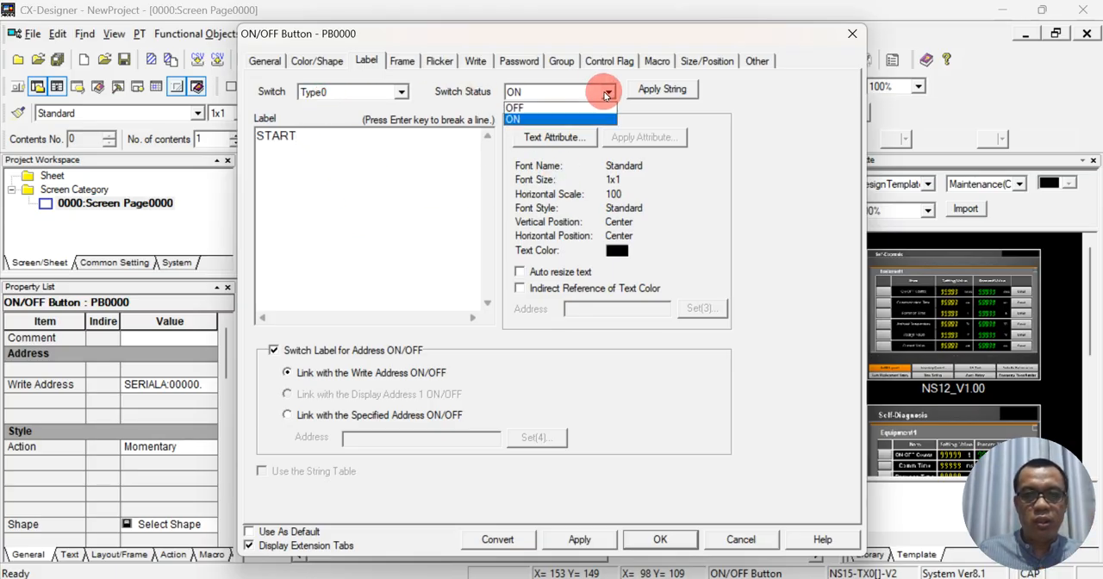
click(521, 120)
click(538, 96)
click(526, 106)
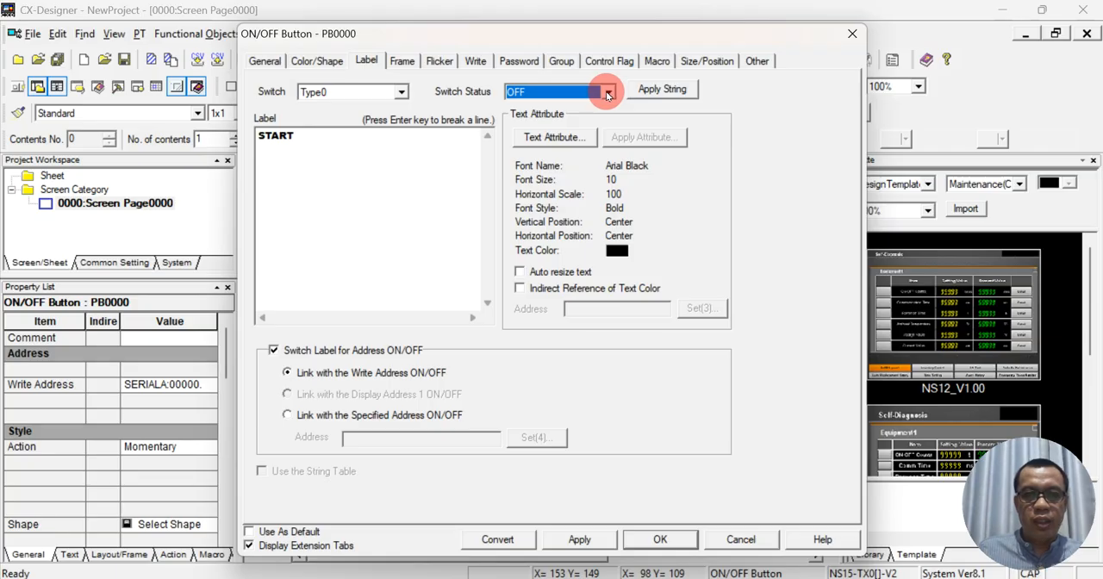
click(555, 137)
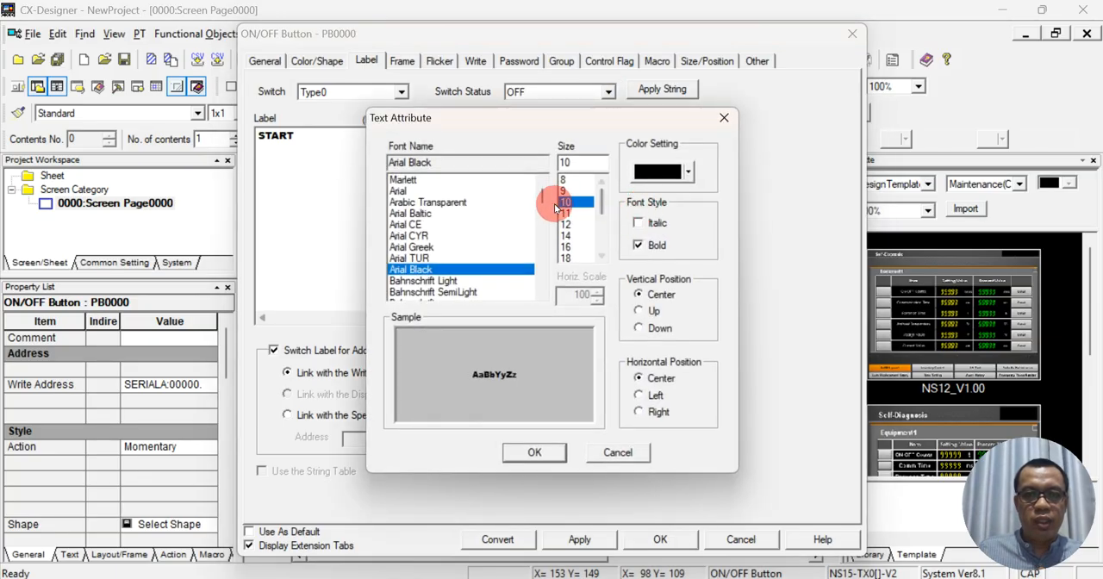
click(566, 213)
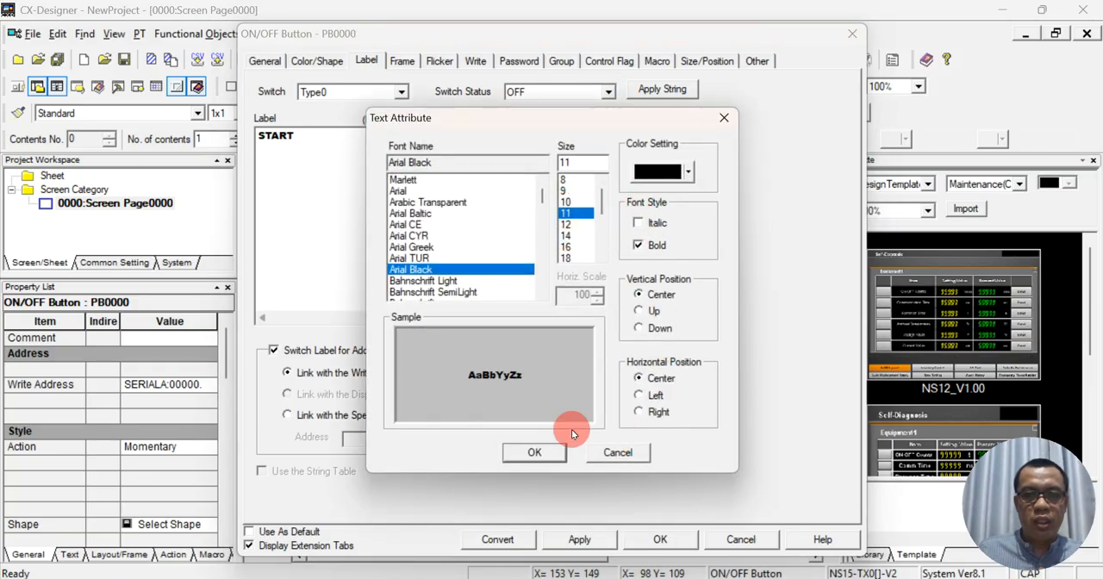
click(535, 452)
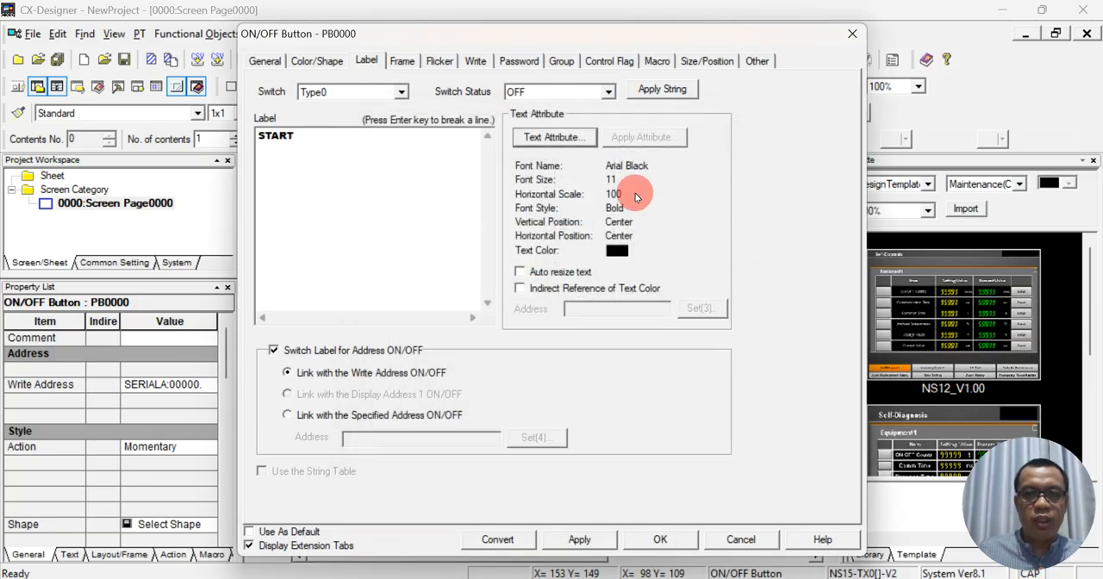
- Format the START label for the ON switch status in Arial Black, size 11, bold, and accept the button settings
click(610, 91)
click(541, 112)
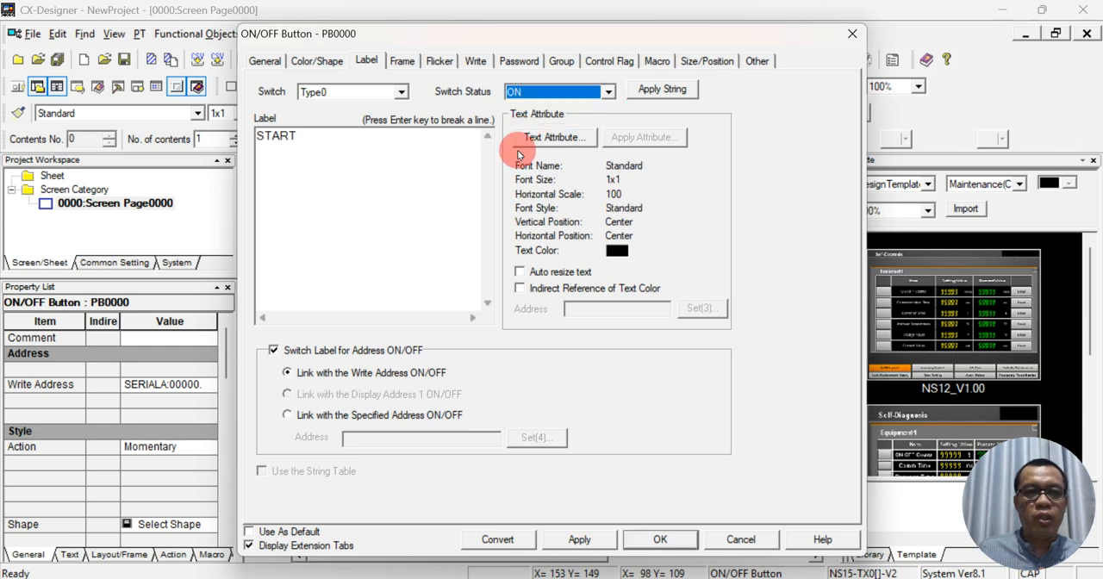
click(579, 138)
scroll(452, 218, down, 2)
scroll(452, 217, down, 15)
scroll(452, 216, up, 20)
drag(541, 234, 539, 170)
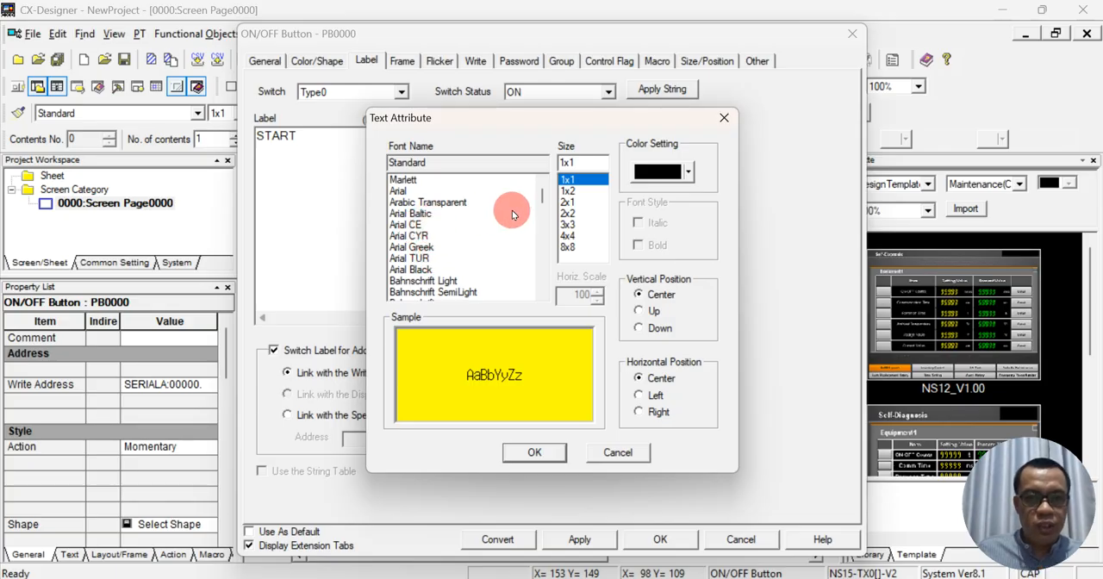
click(446, 269)
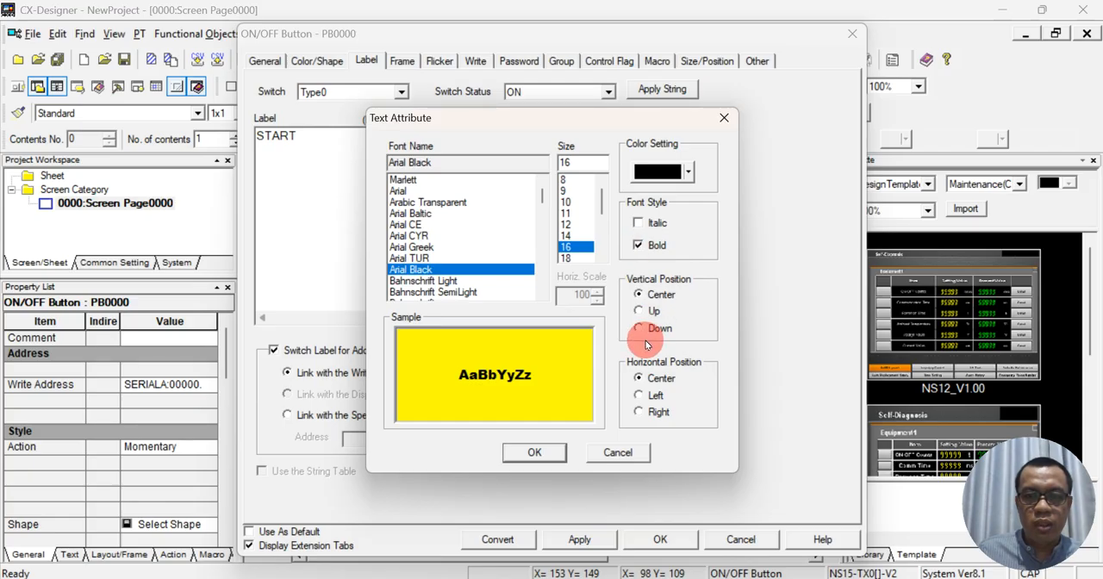
click(568, 212)
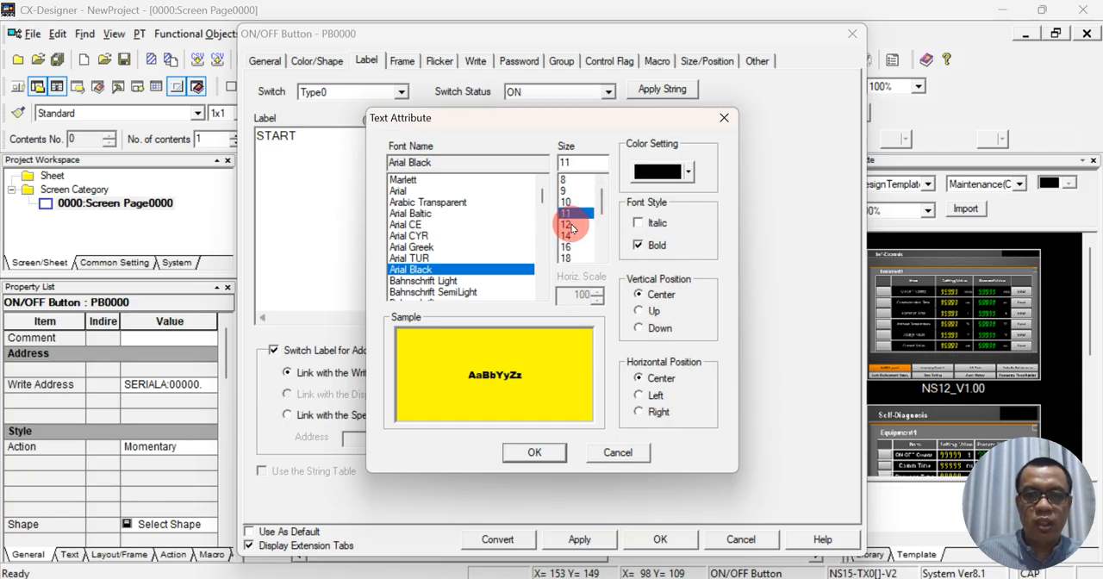
click(544, 457)
click(646, 540)
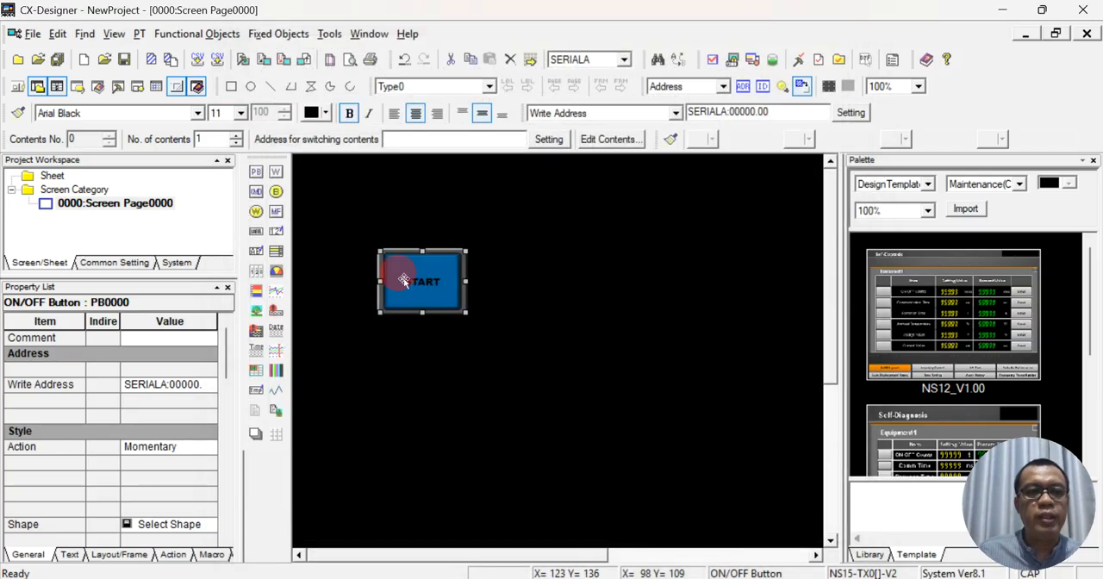
- Reposition the START button slightly higher on the screen page and place a duplicate of it directly beneath
drag(441, 274, 436, 259)
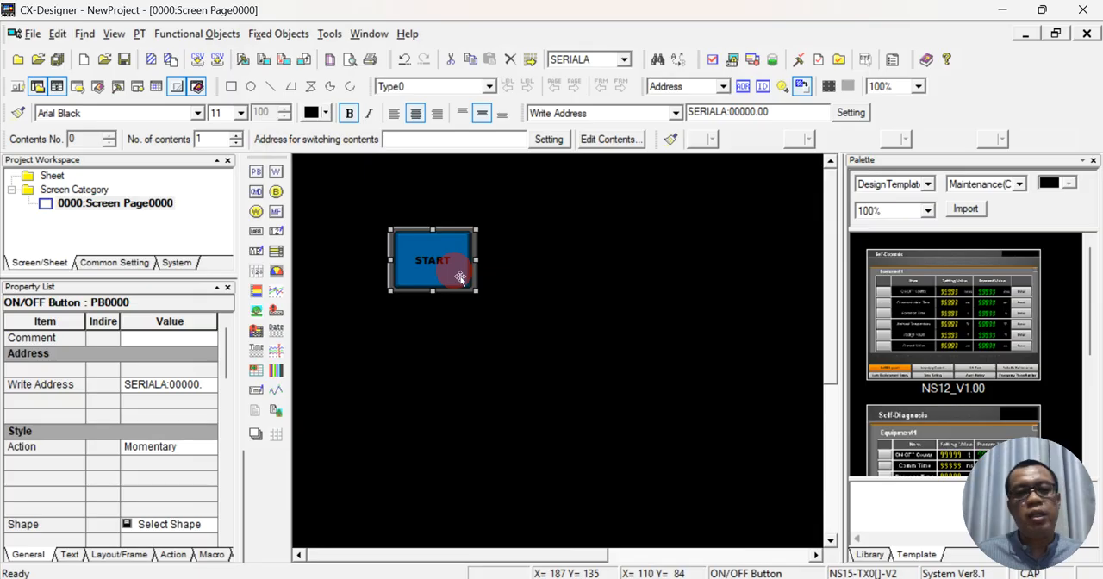
key(ctrl+c)
key(ctrl+v)
drag(468, 258, 467, 345)
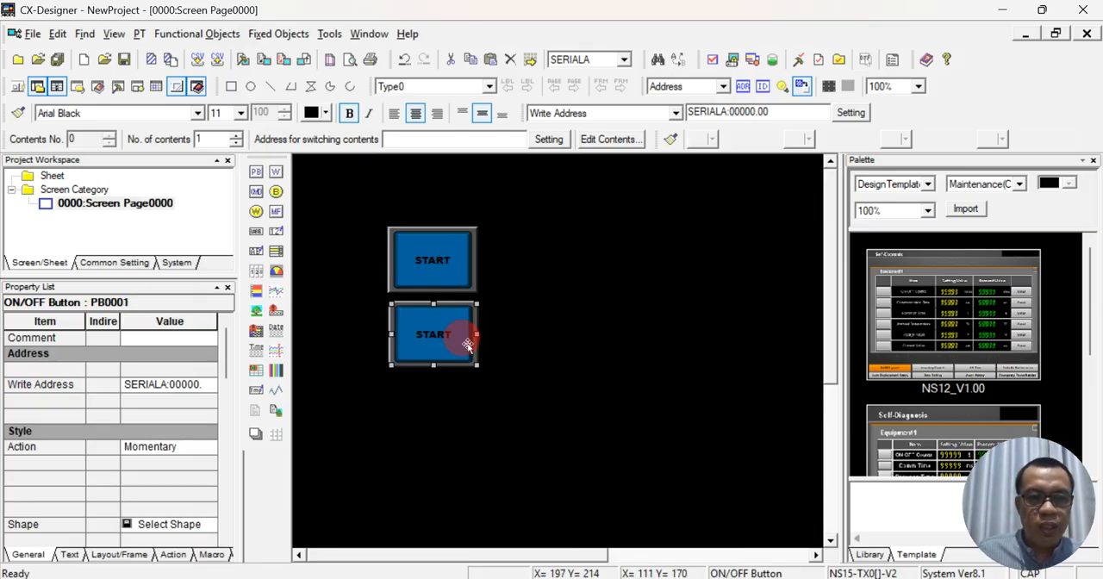
drag(355, 192, 522, 413)
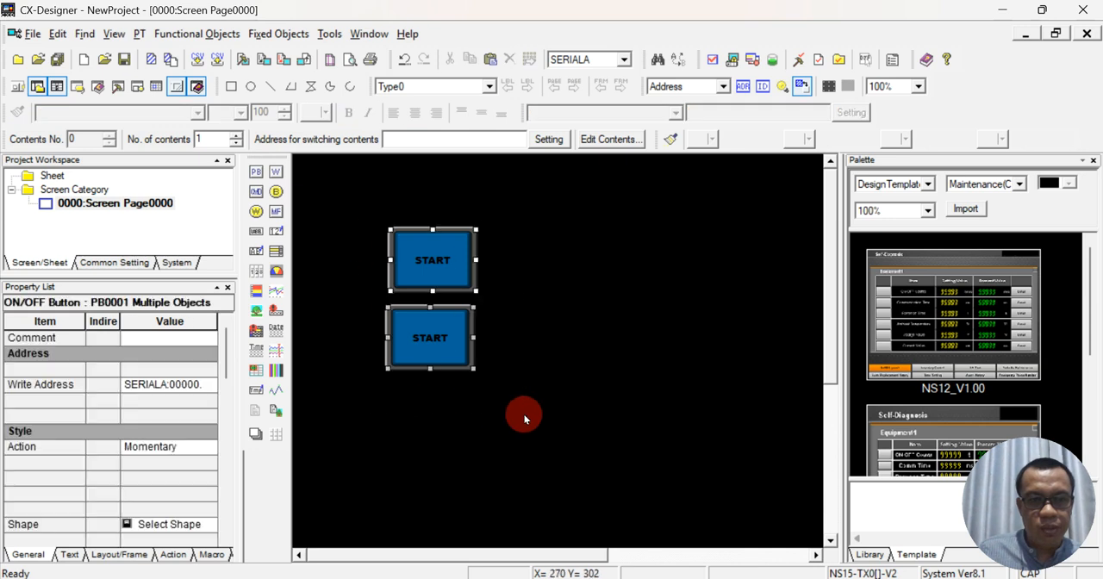
click(470, 290)
drag(362, 207, 531, 461)
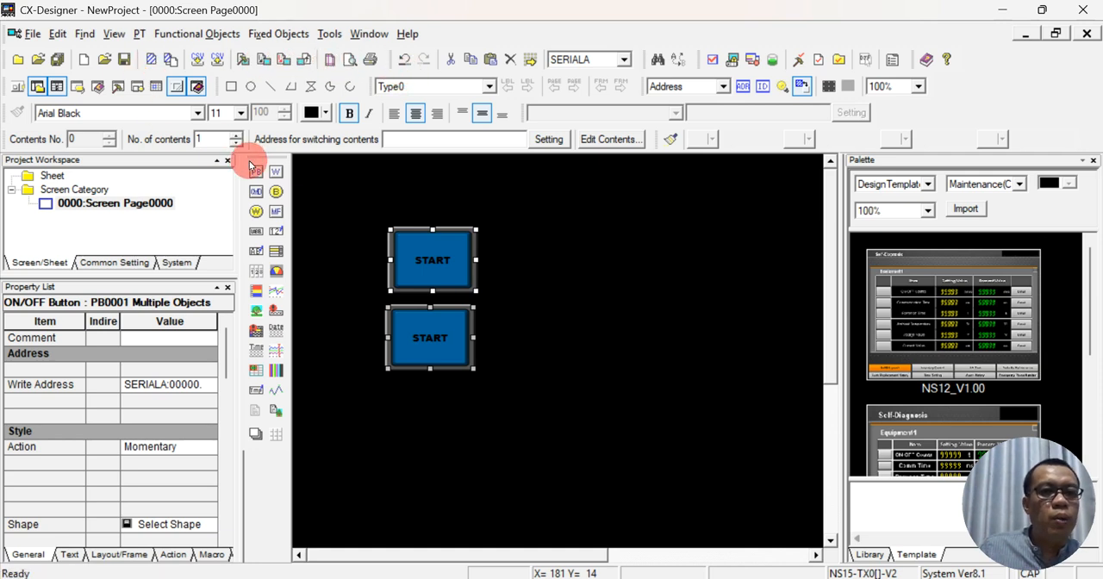
click(118, 35)
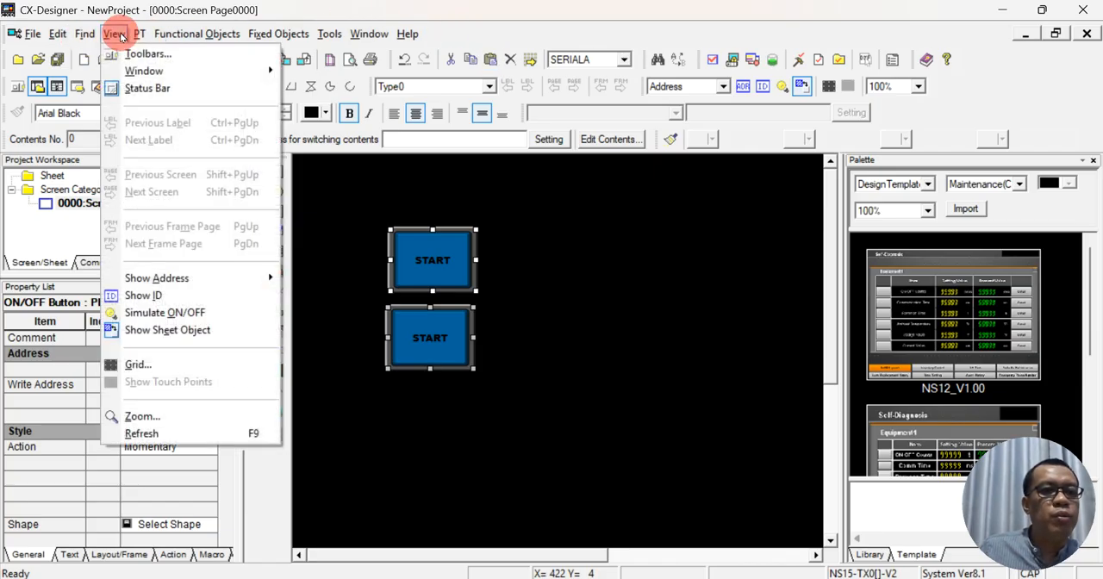
click(118, 35)
click(192, 34)
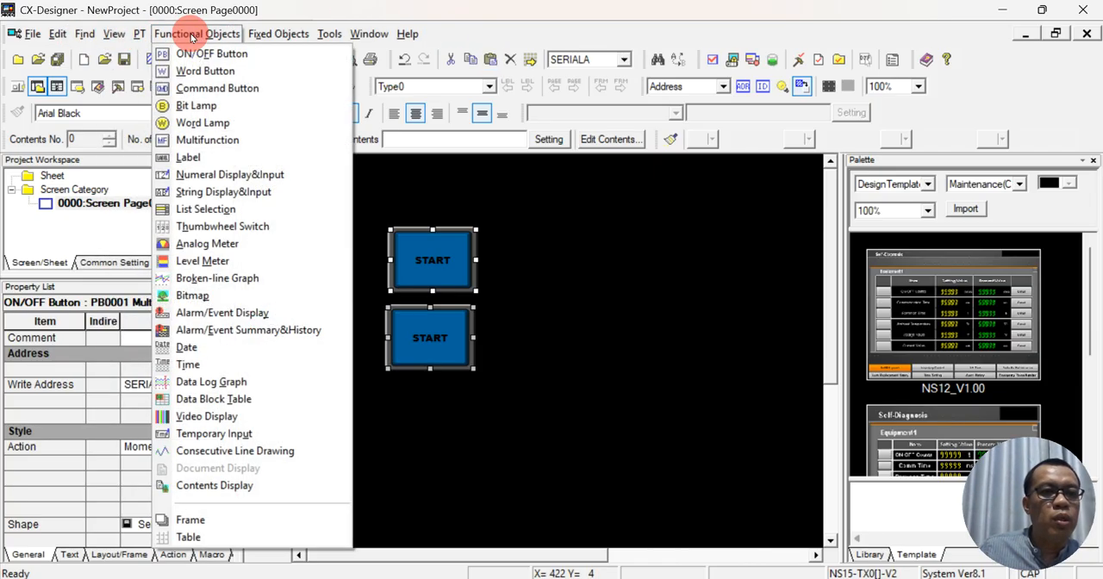
click(192, 34)
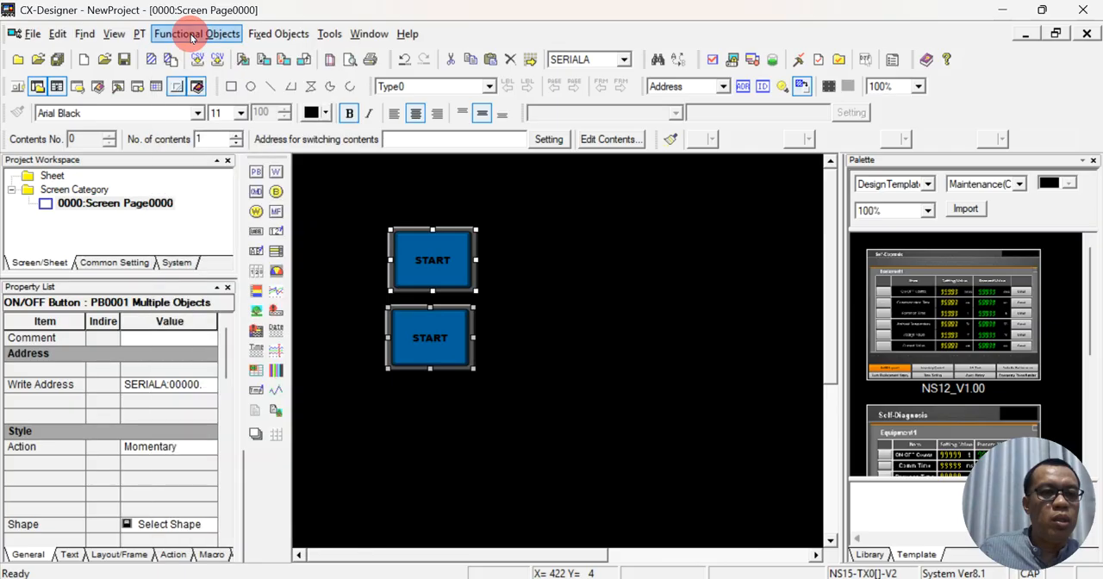
click(270, 34)
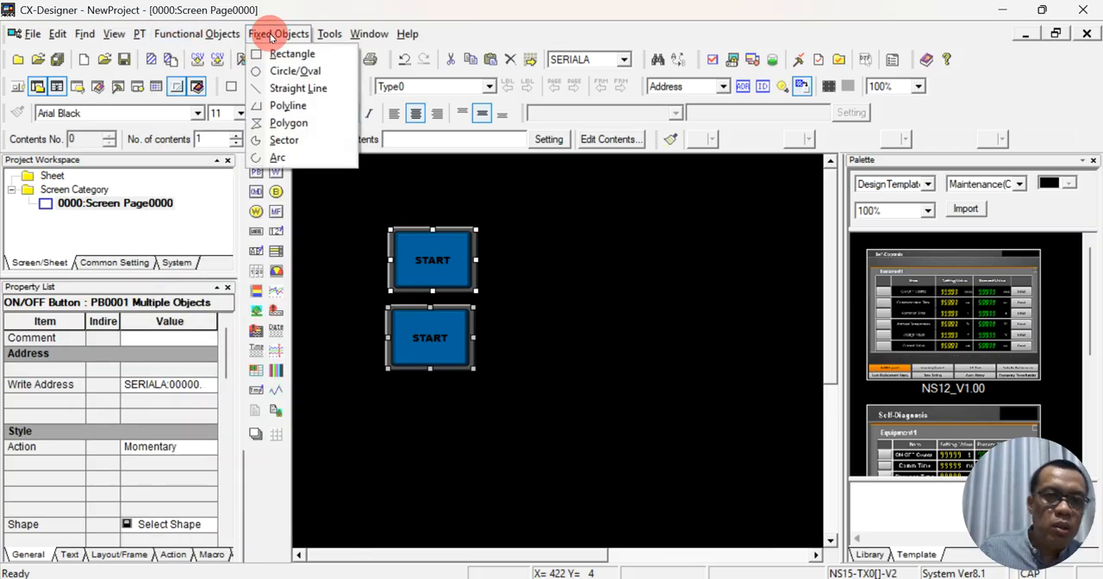
click(270, 35)
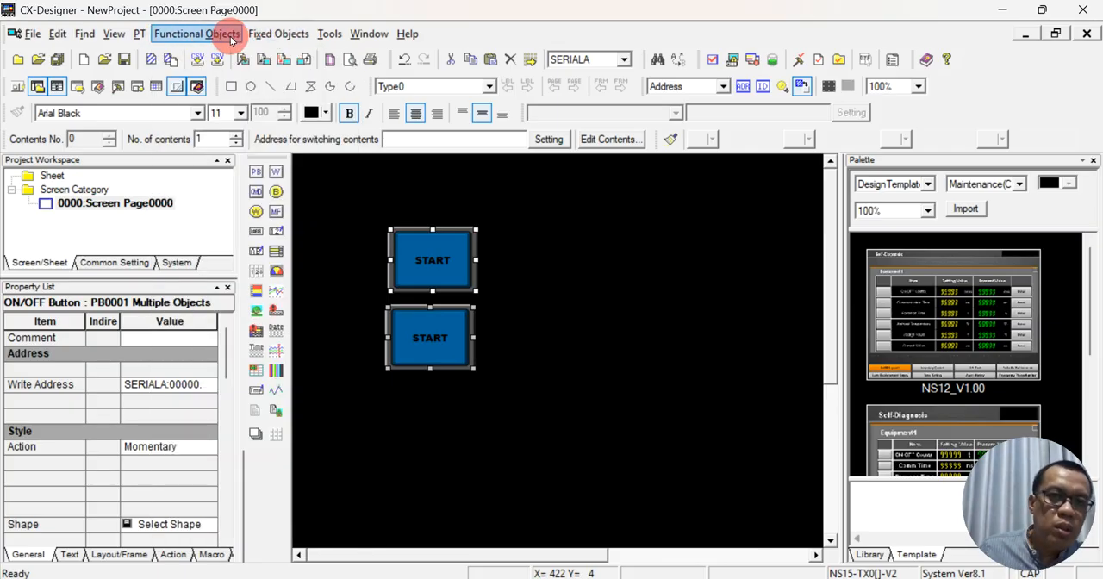
click(86, 34)
click(87, 34)
click(58, 34)
click(61, 34)
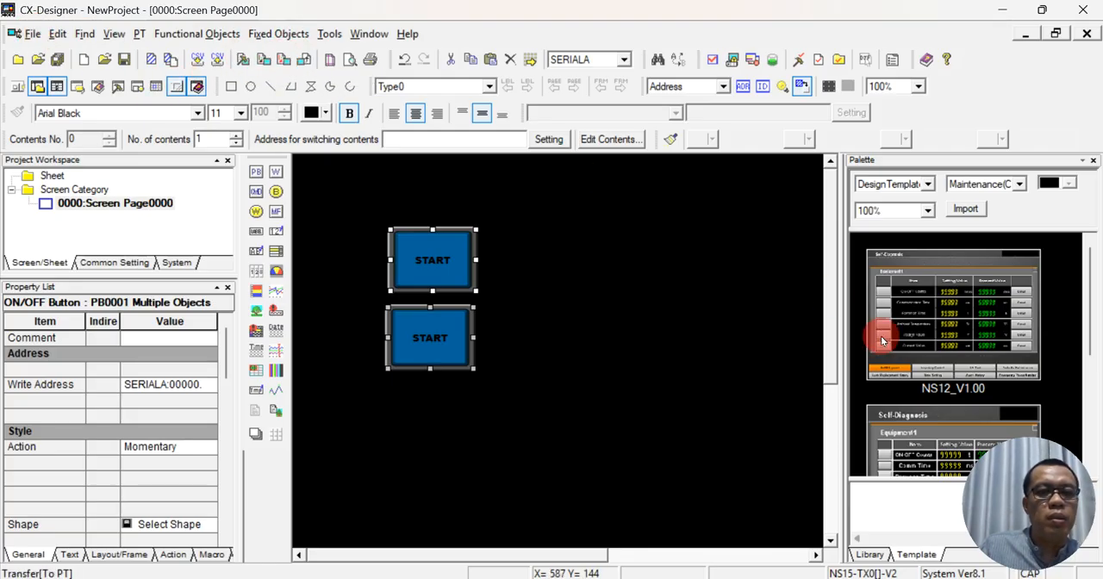
click(1063, 432)
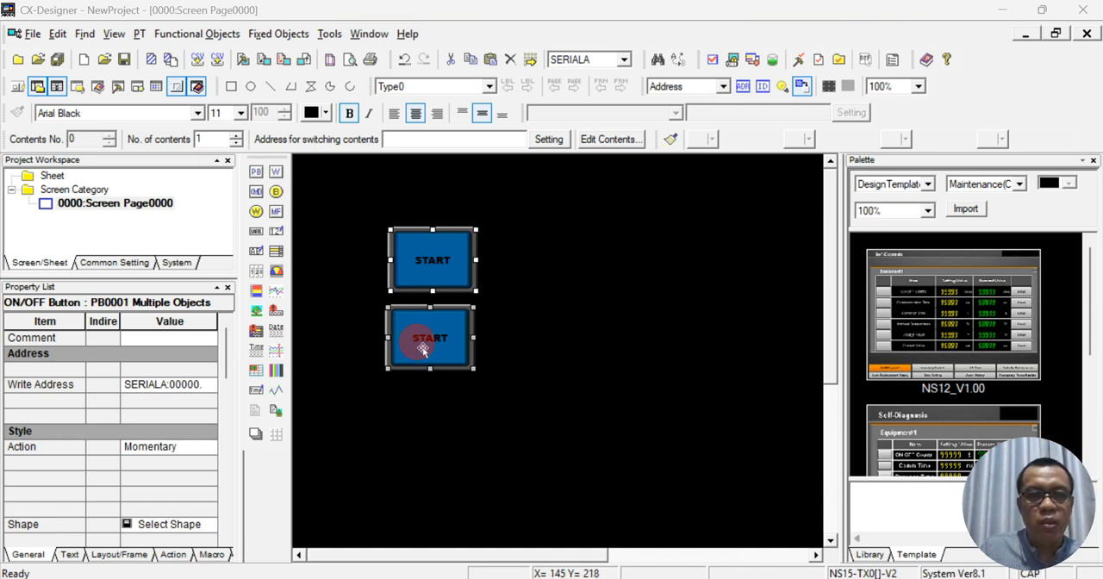
- Move both START buttons together lower on the screen page and line up the lower button beneath the upper one
drag(422, 347, 425, 347)
click(449, 300)
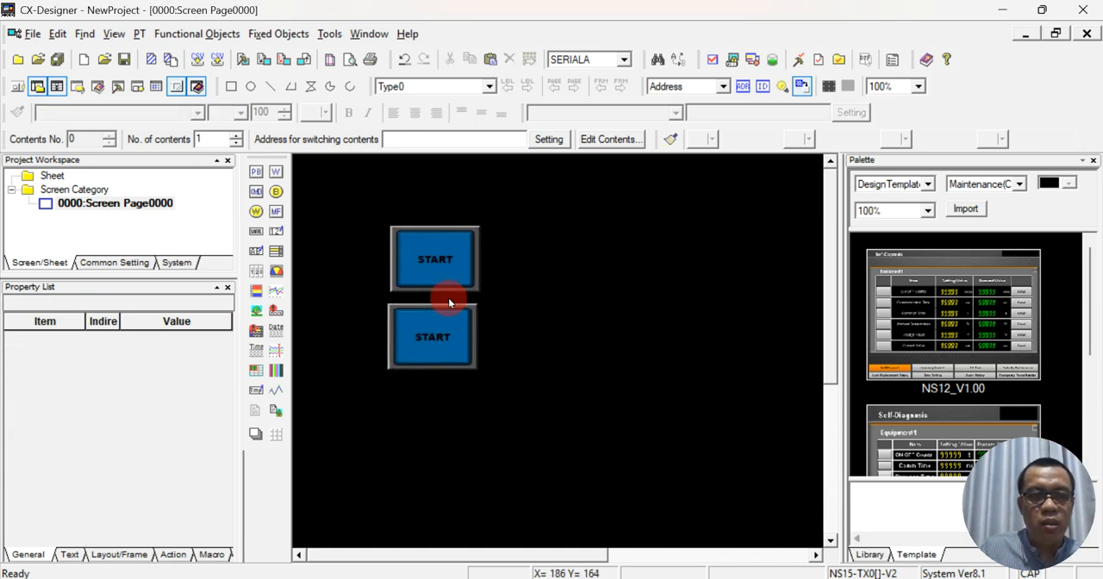
click(436, 273)
drag(370, 238, 486, 377)
drag(348, 174, 526, 399)
drag(434, 247, 443, 318)
click(521, 277)
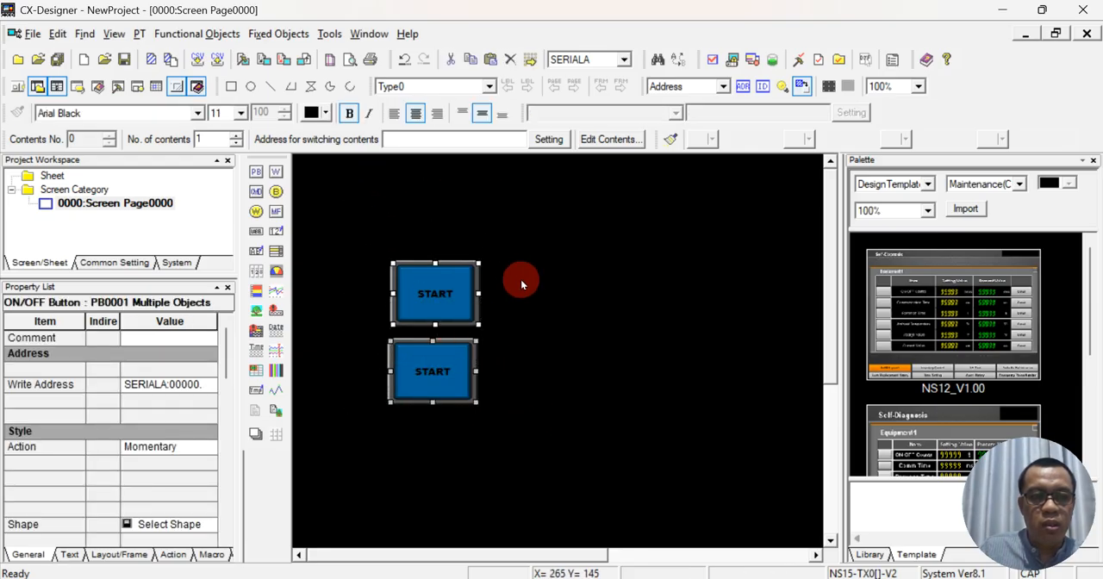
click(450, 367)
click(501, 384)
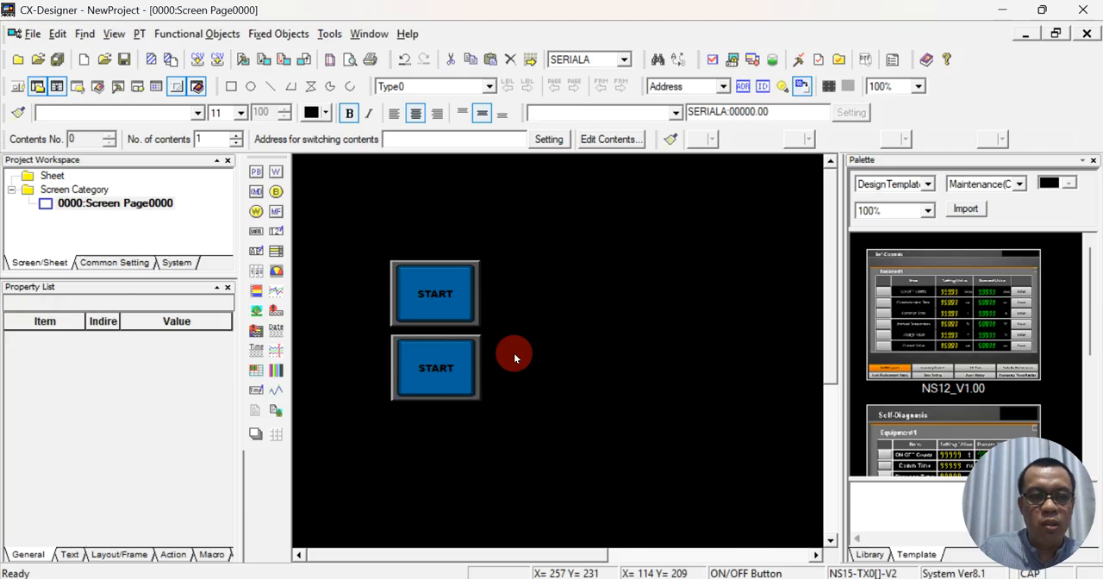
- Check the write address setting of the lower START button
double_click(454, 365)
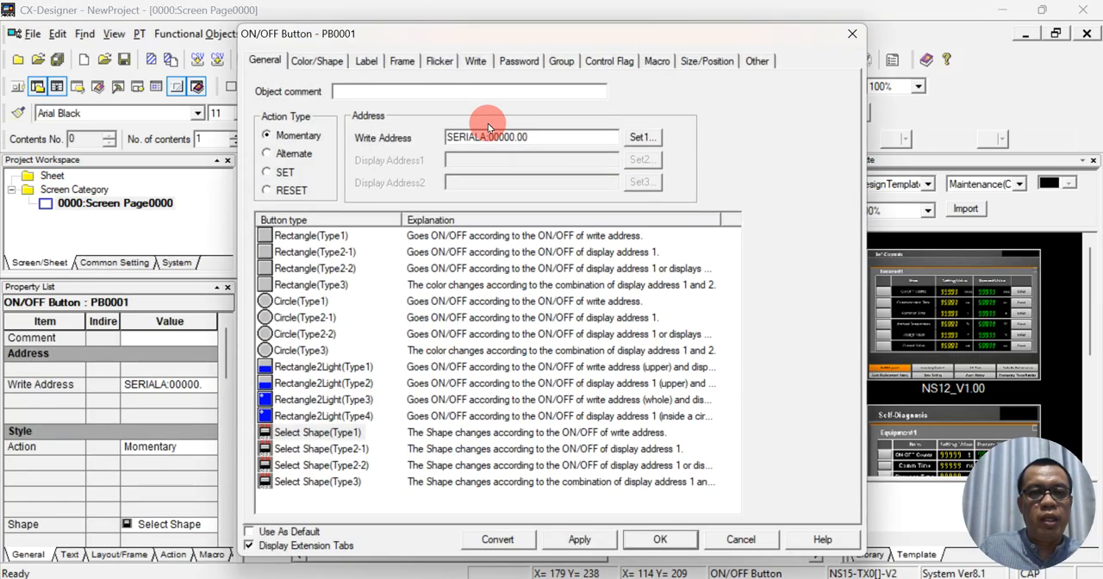
click(642, 137)
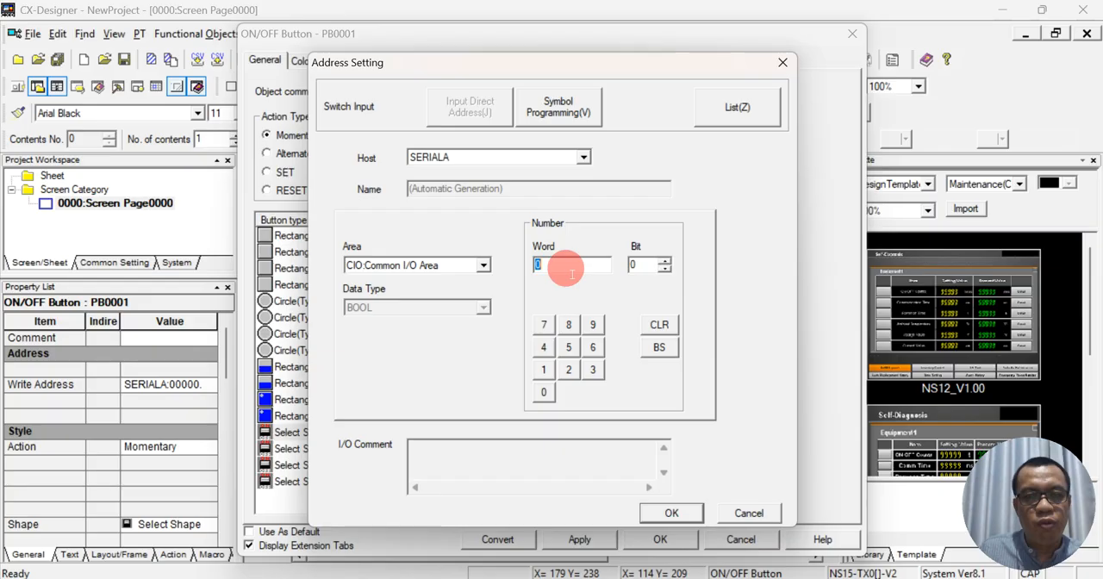
click(673, 514)
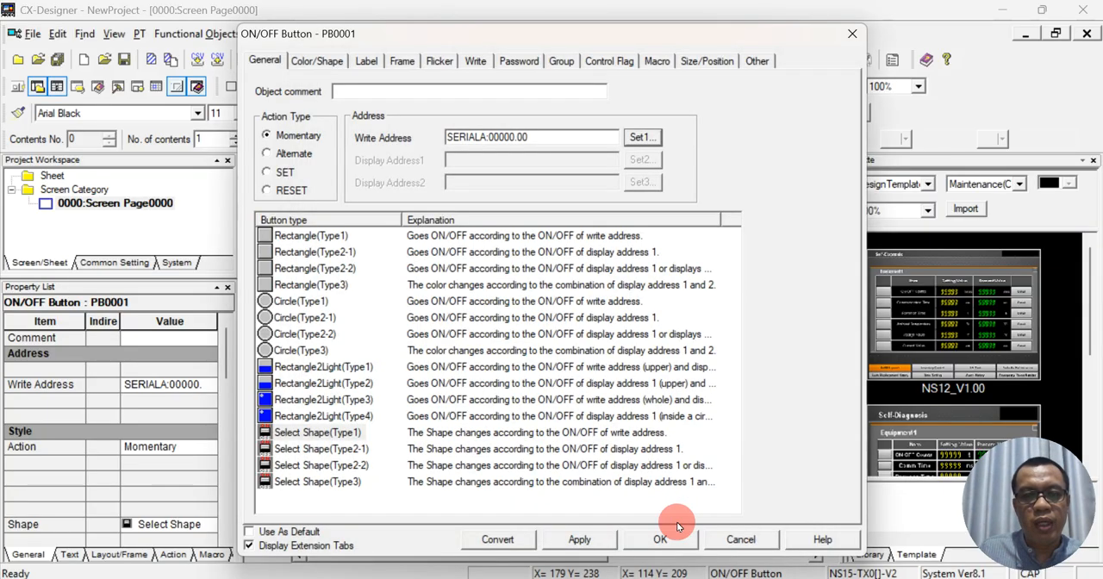
click(677, 531)
- Set the upper START button's write address to SERIALA:00000.01, using word 0 and bit 1
double_click(439, 307)
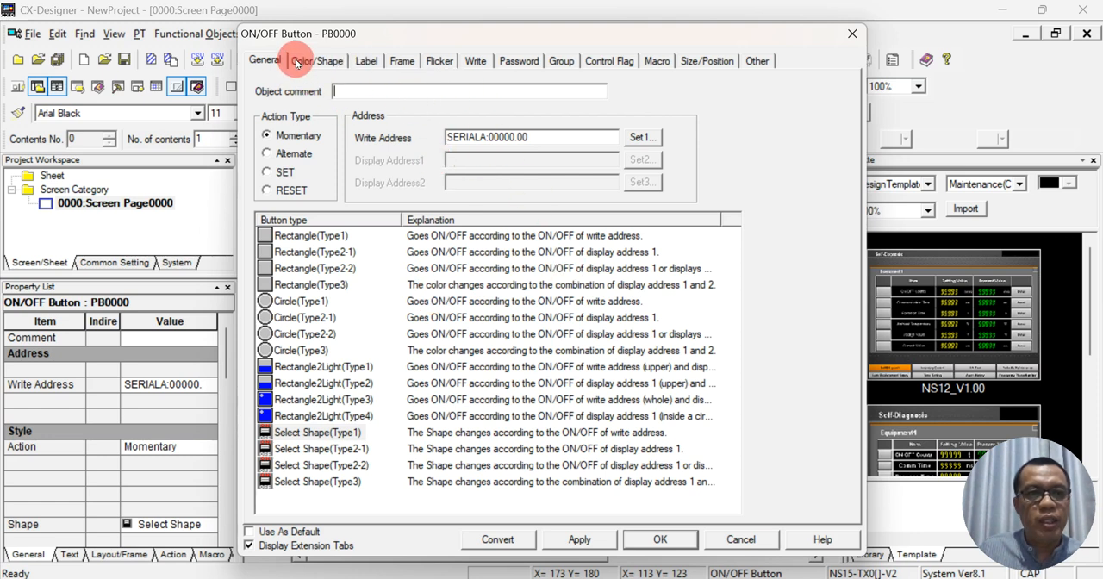
click(636, 137)
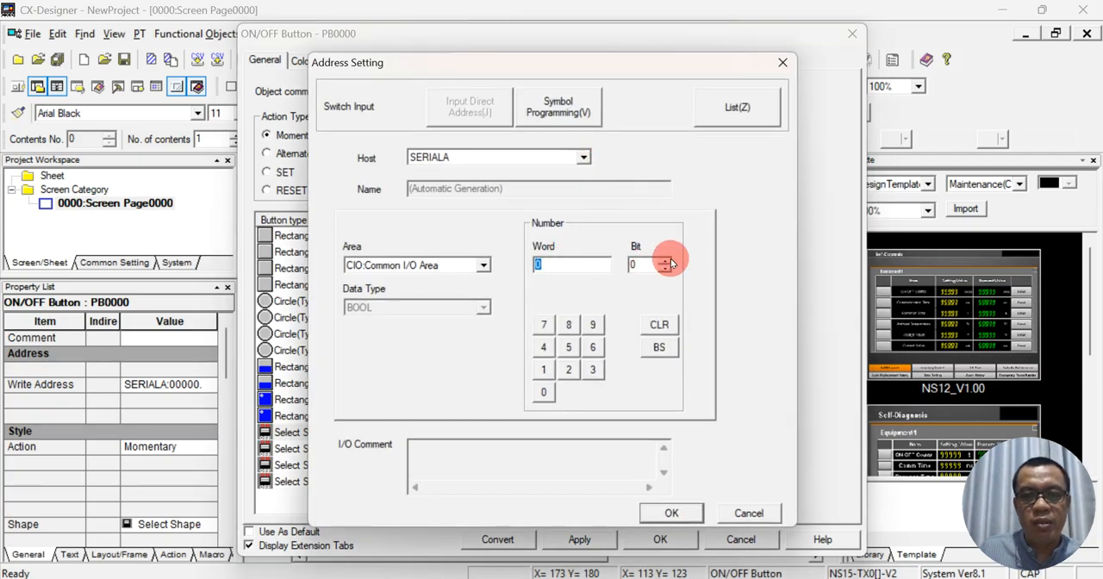
click(666, 514)
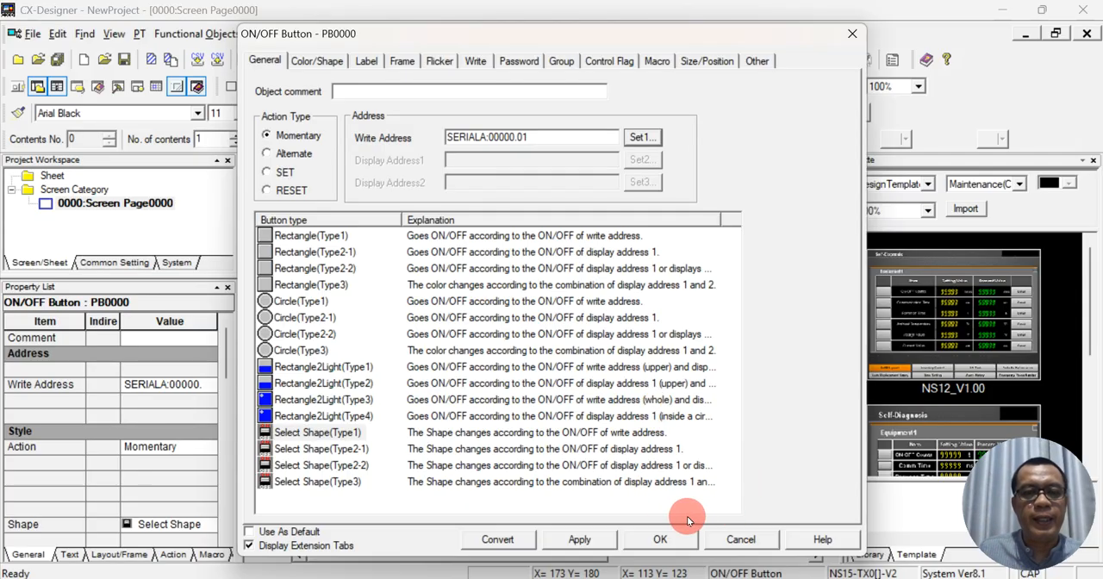
click(671, 539)
- Change the lower button's label to STOP for both the OFF and ON switch statuses
click(466, 371)
double_click(466, 372)
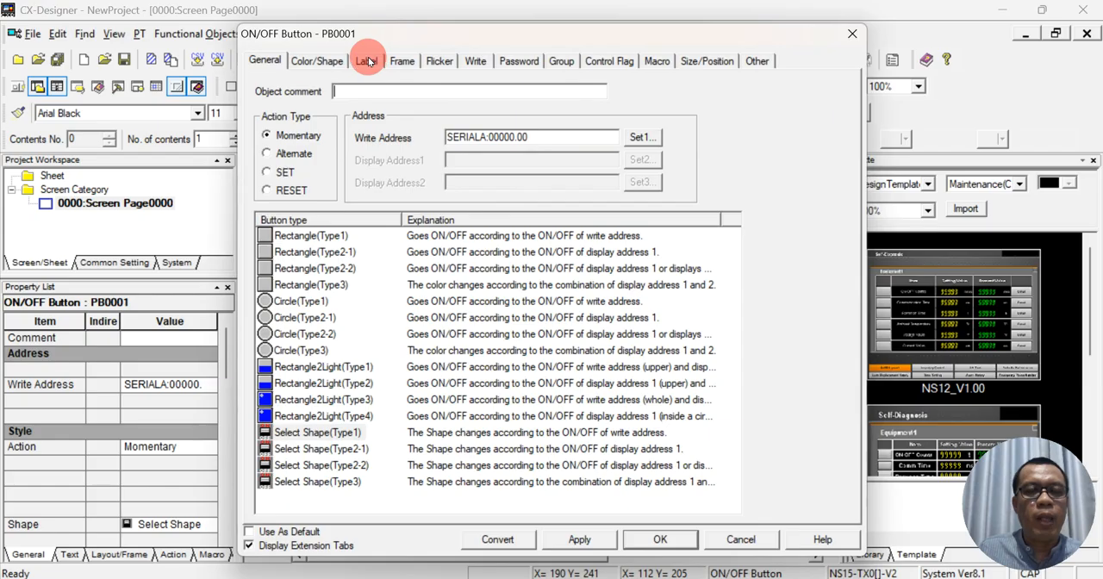
click(364, 61)
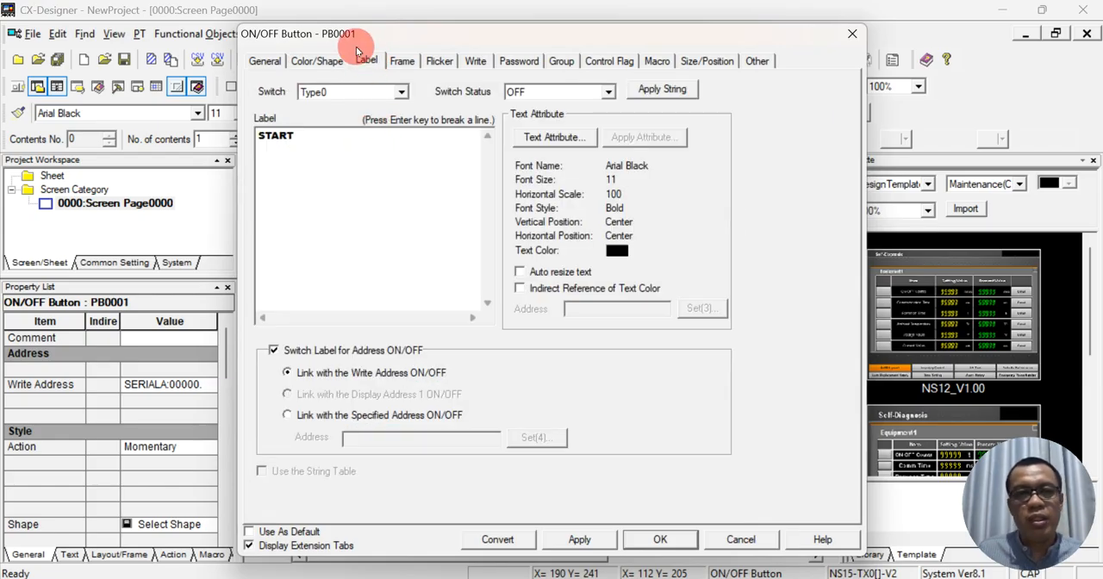
double_click(316, 139)
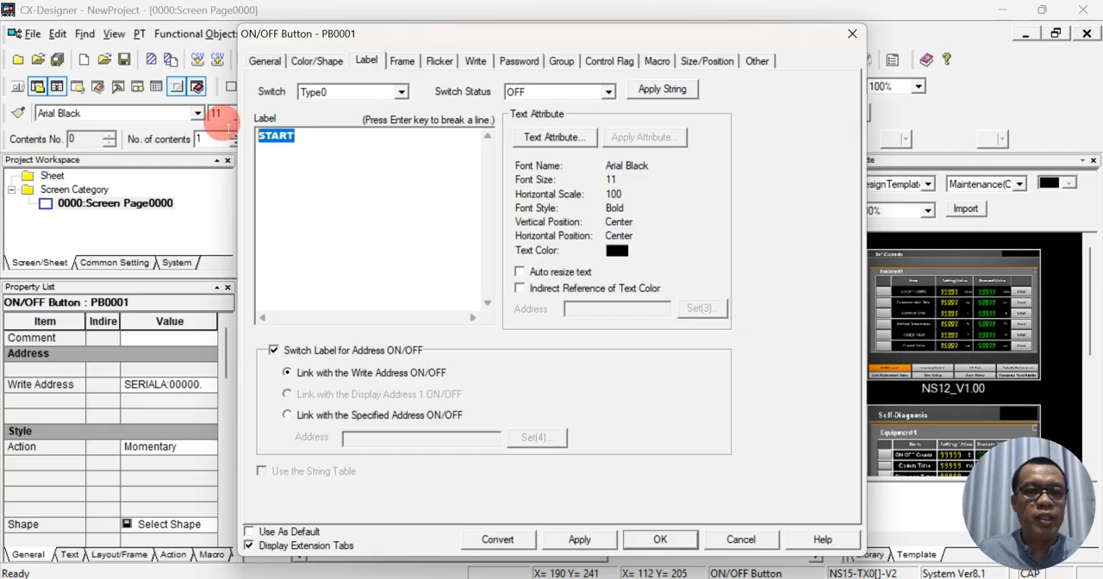
text(STOP)
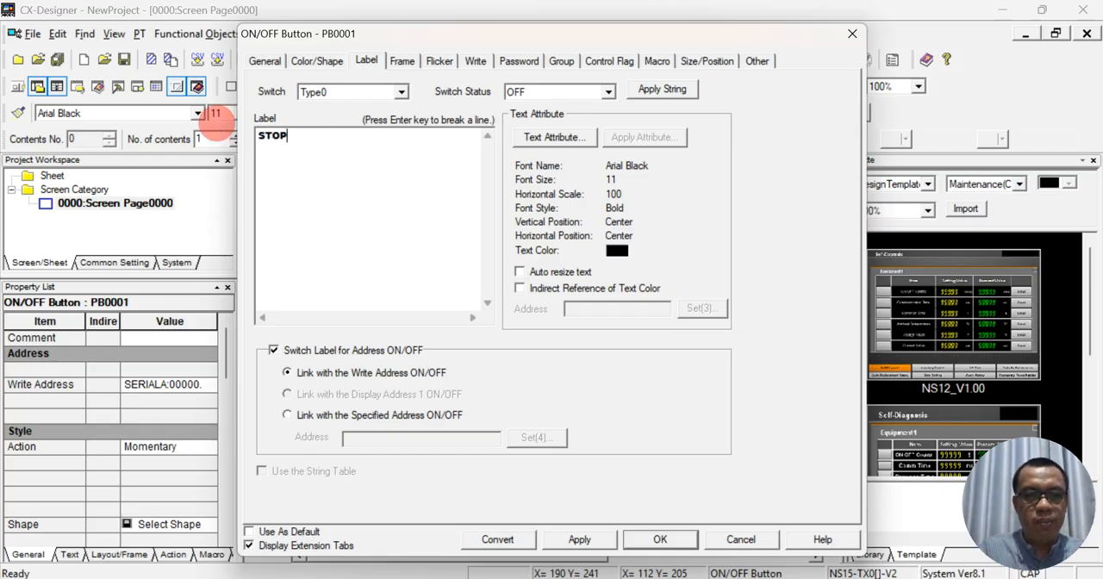
click(609, 91)
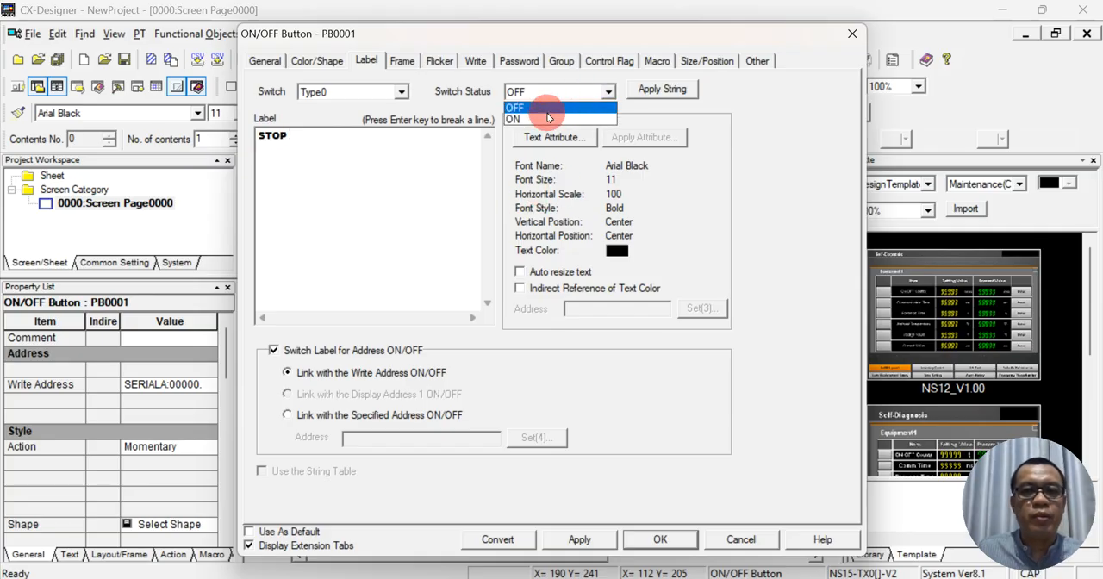
click(542, 119)
click(321, 136)
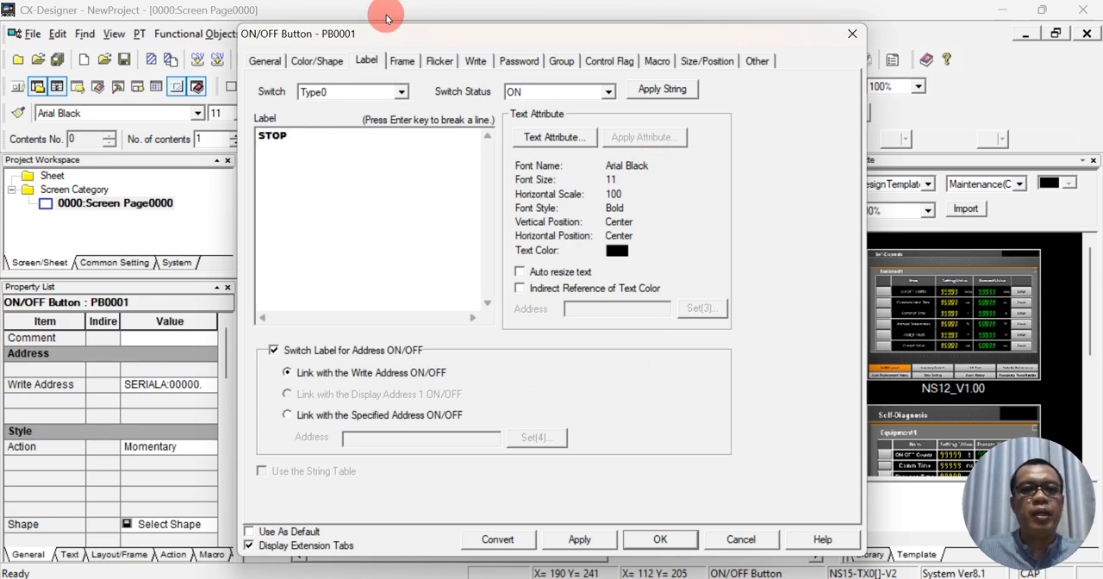
- Confirm CIO area word 0, bit 0 as the STOP button's write address and accept the button settings
click(306, 65)
click(266, 61)
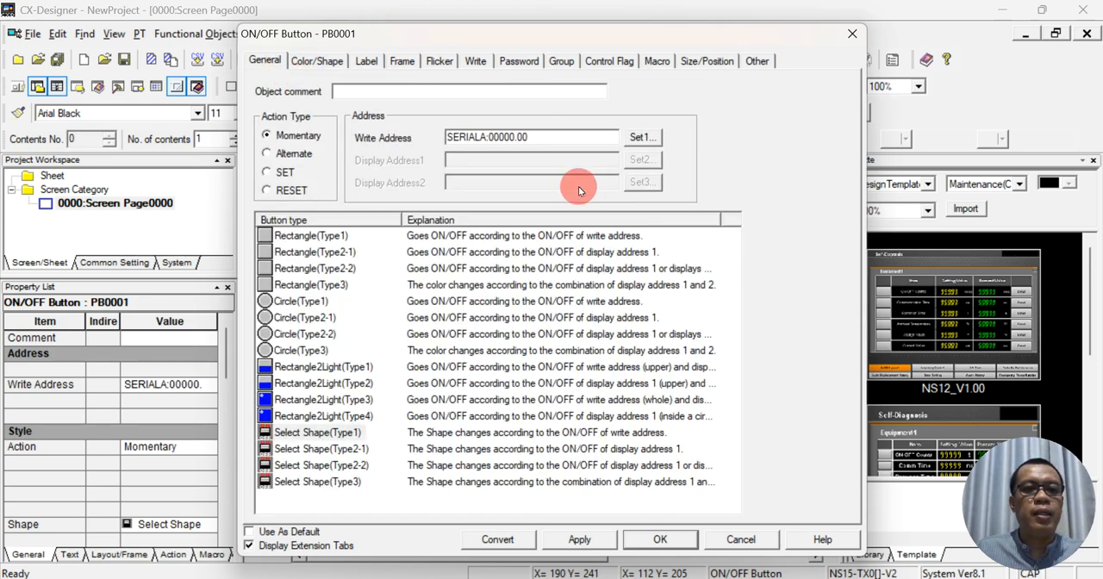
click(638, 138)
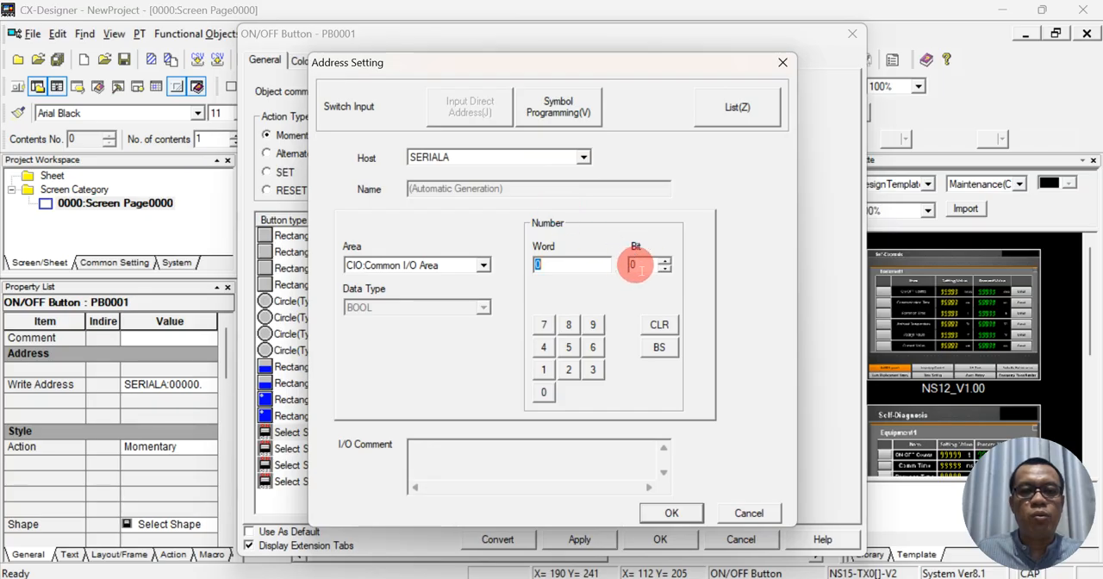
click(665, 518)
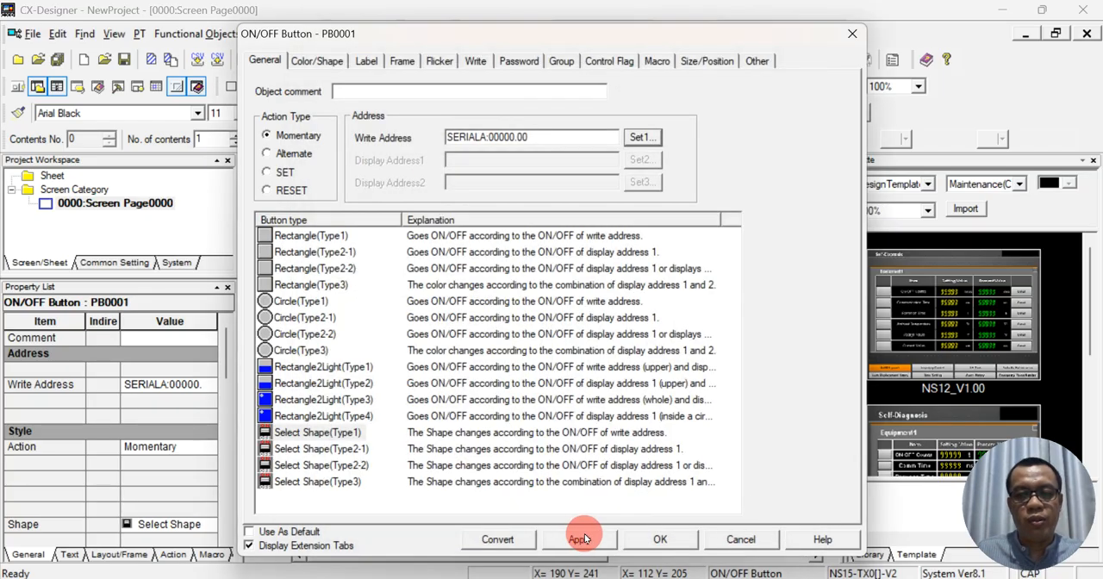
click(662, 540)
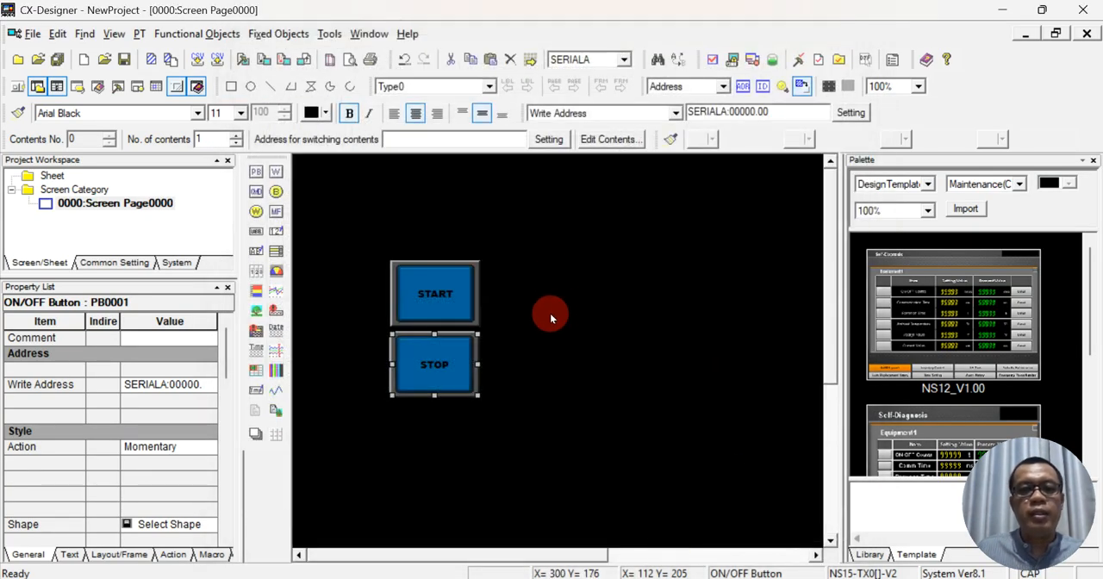
- Draw a bit lamp to the right of the START and STOP buttons, at about X=340, Y=146
click(556, 286)
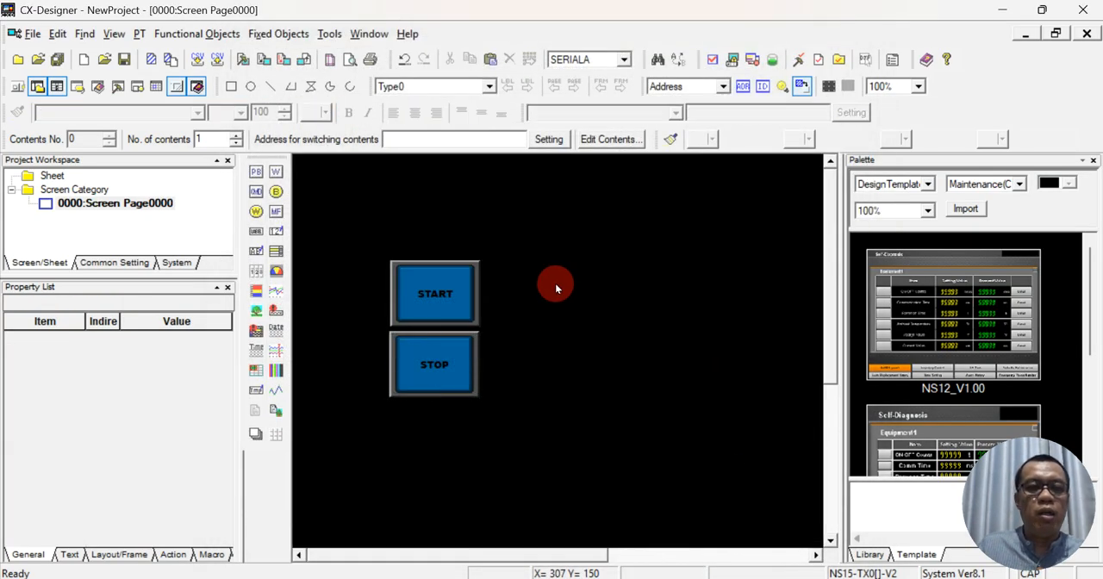
click(275, 190)
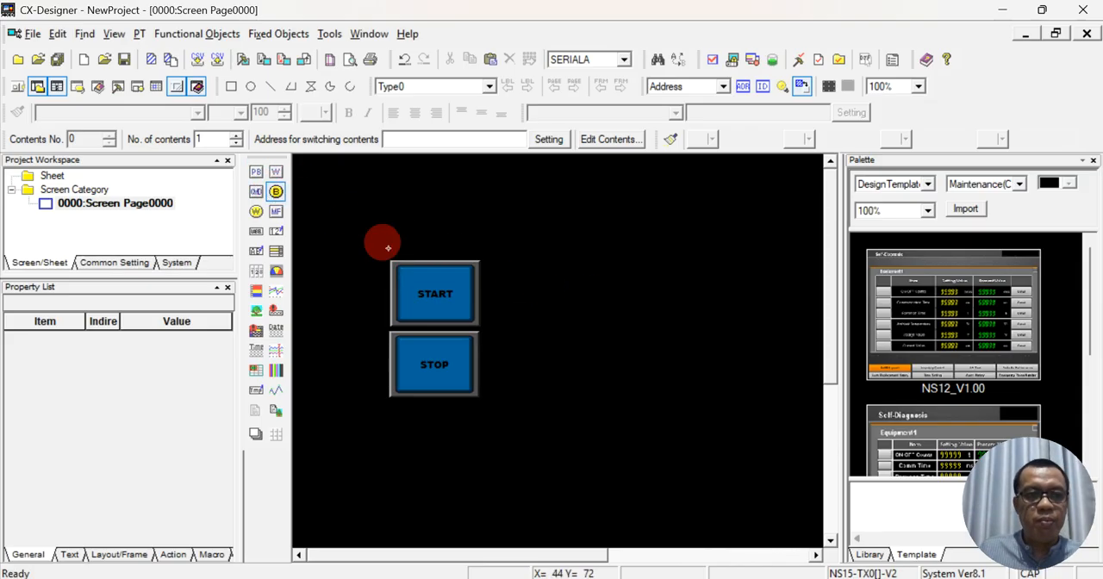
drag(574, 284, 683, 376)
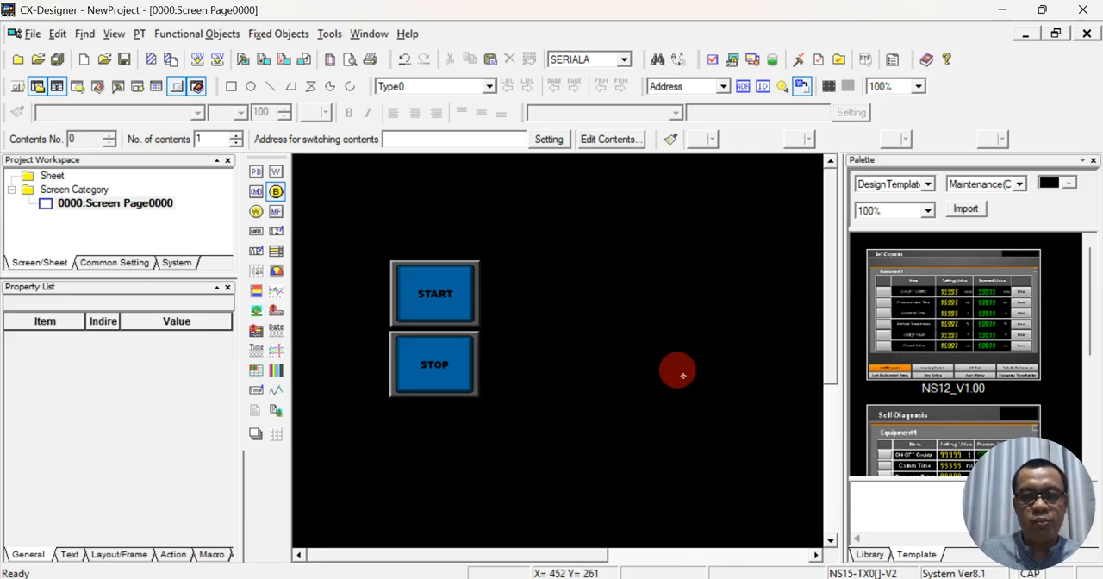
drag(639, 340, 654, 338)
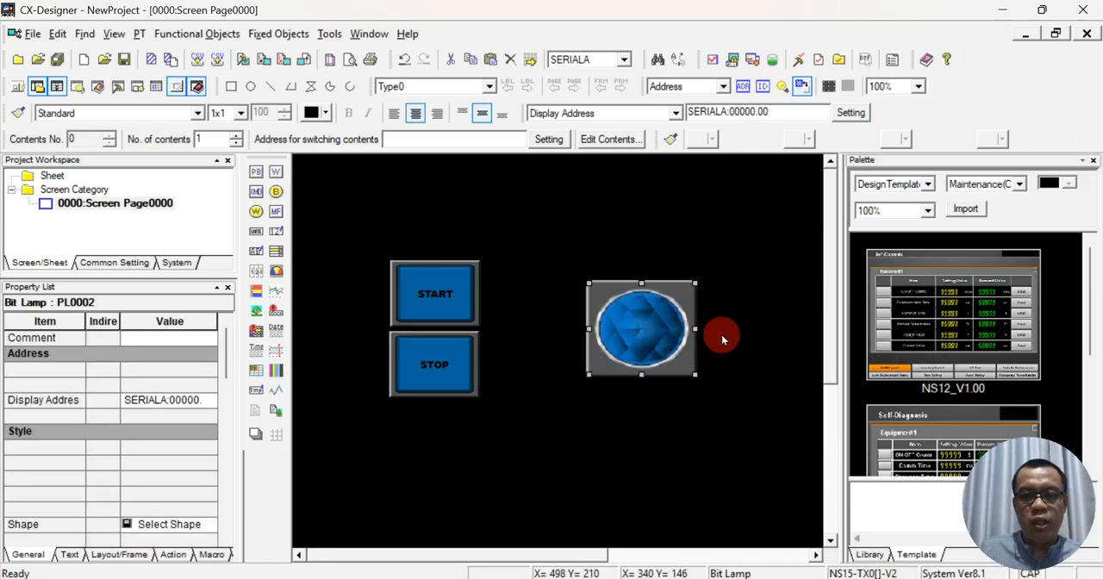
- Open the bit lamp's properties and examine its general, color and shape, label, frame and flicker settings
double_click(664, 344)
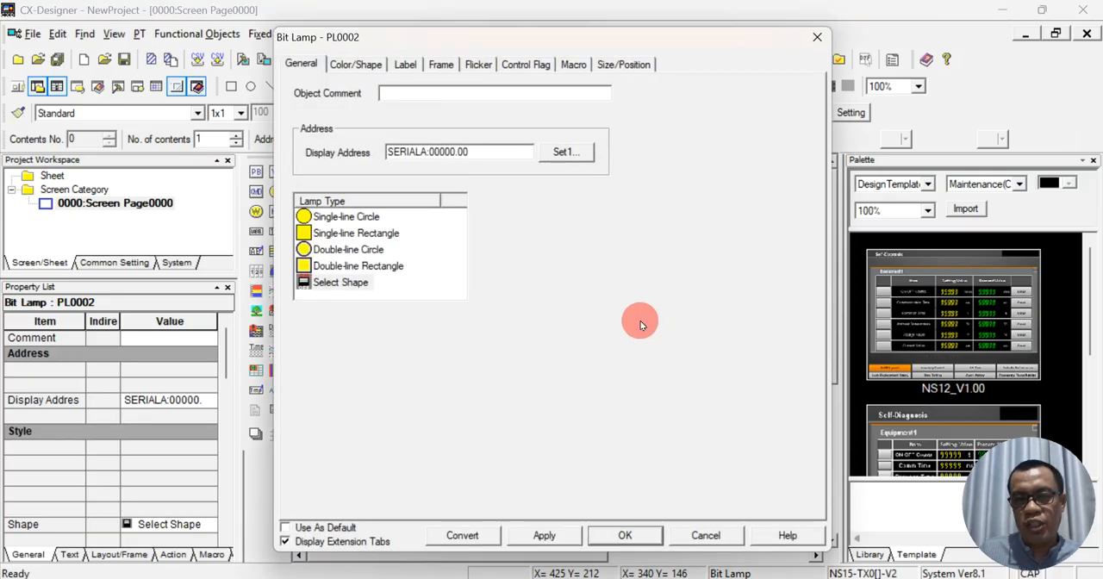
click(368, 65)
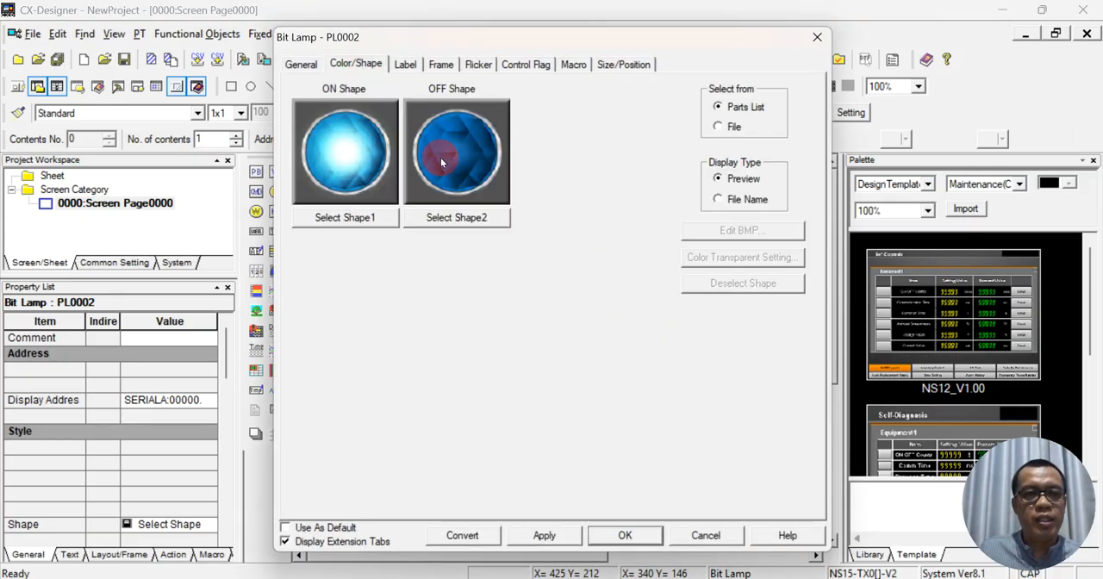
click(293, 64)
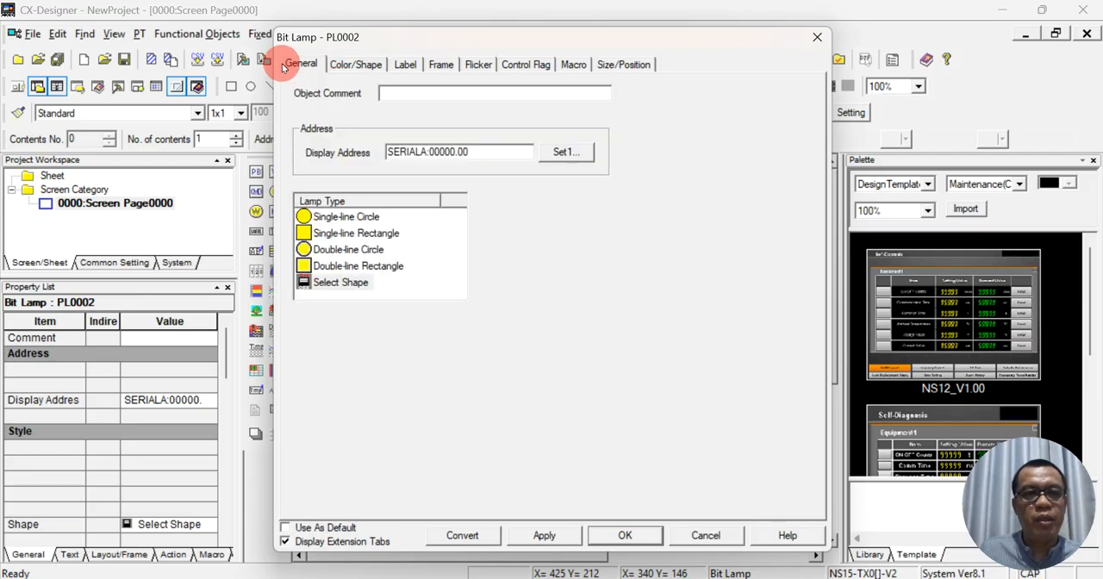
click(369, 68)
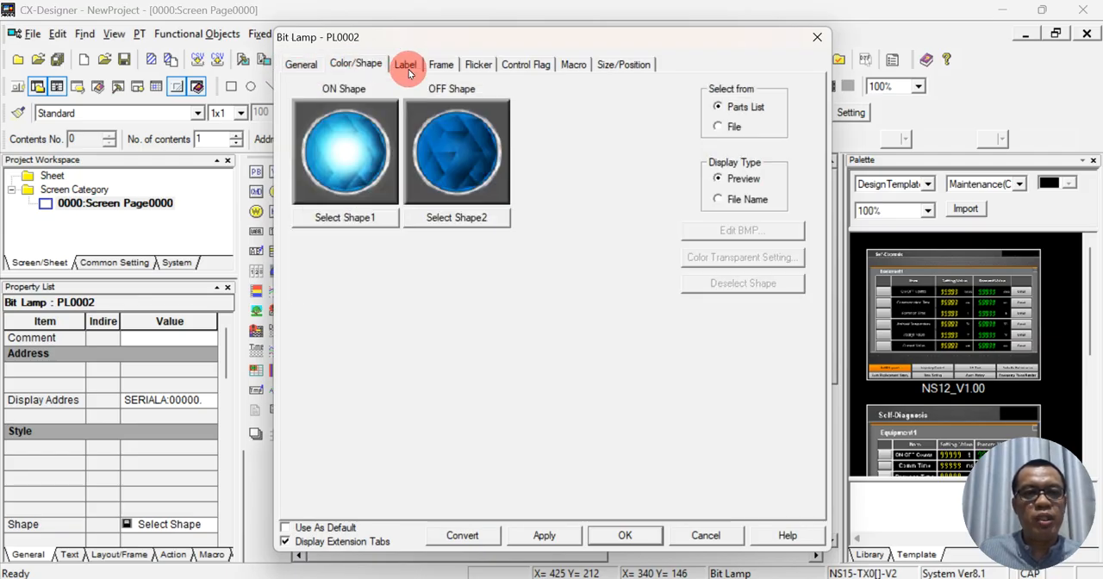
click(405, 65)
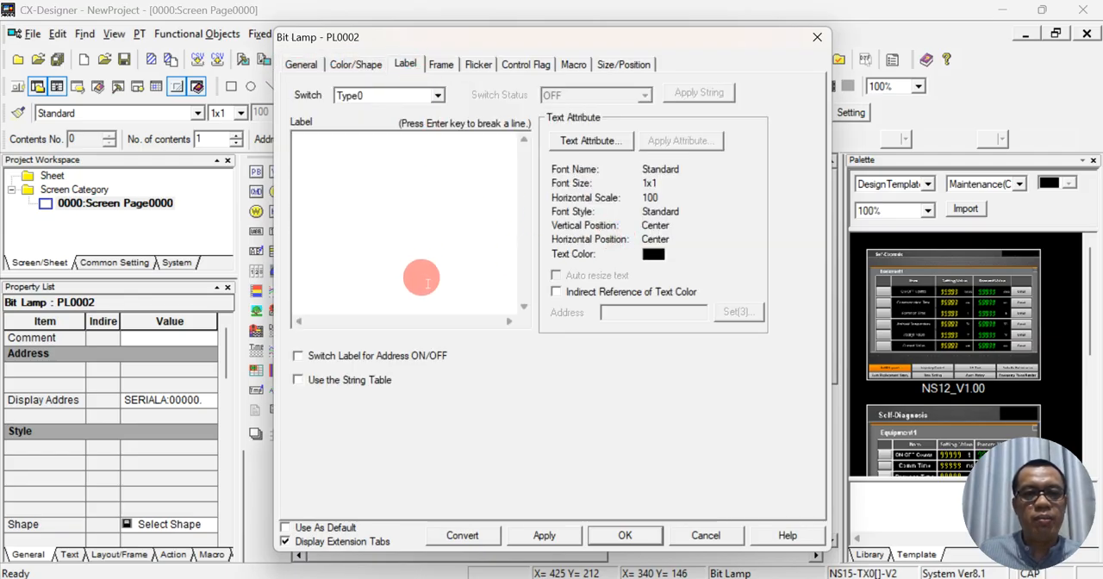
click(477, 67)
click(440, 65)
click(399, 69)
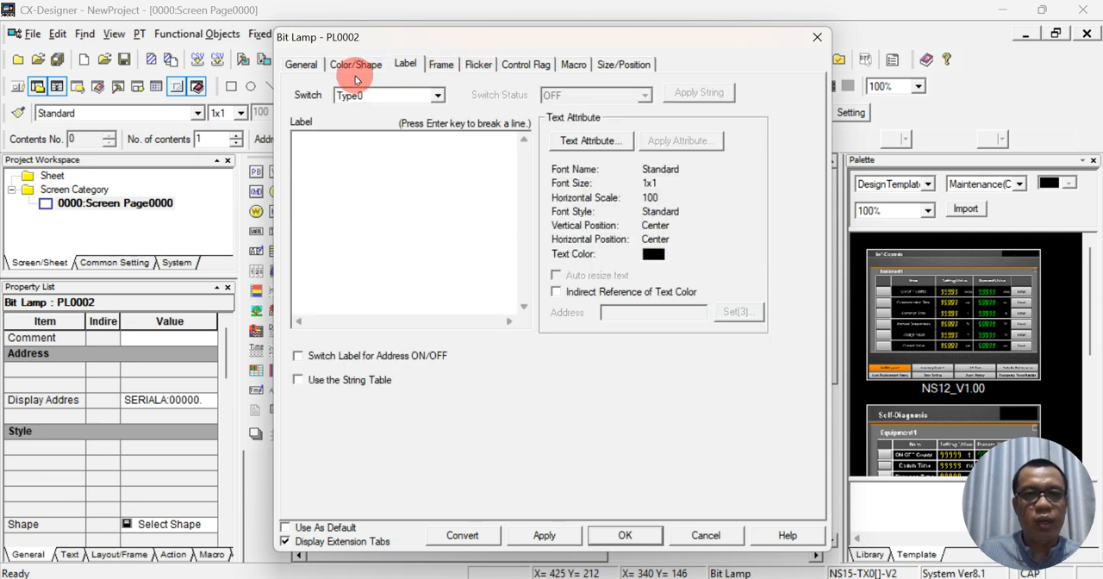
click(351, 71)
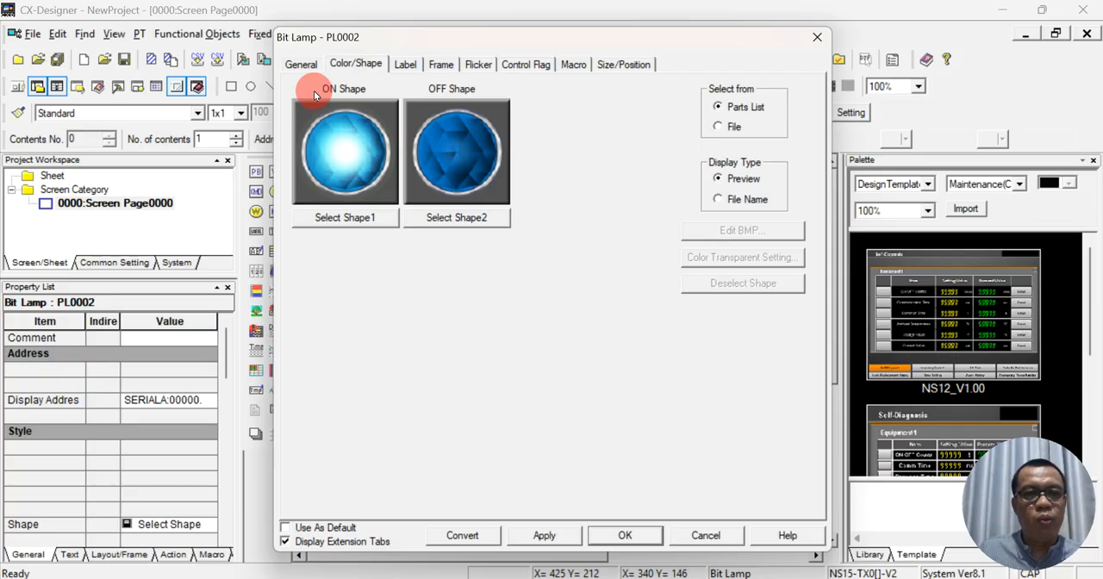
click(302, 65)
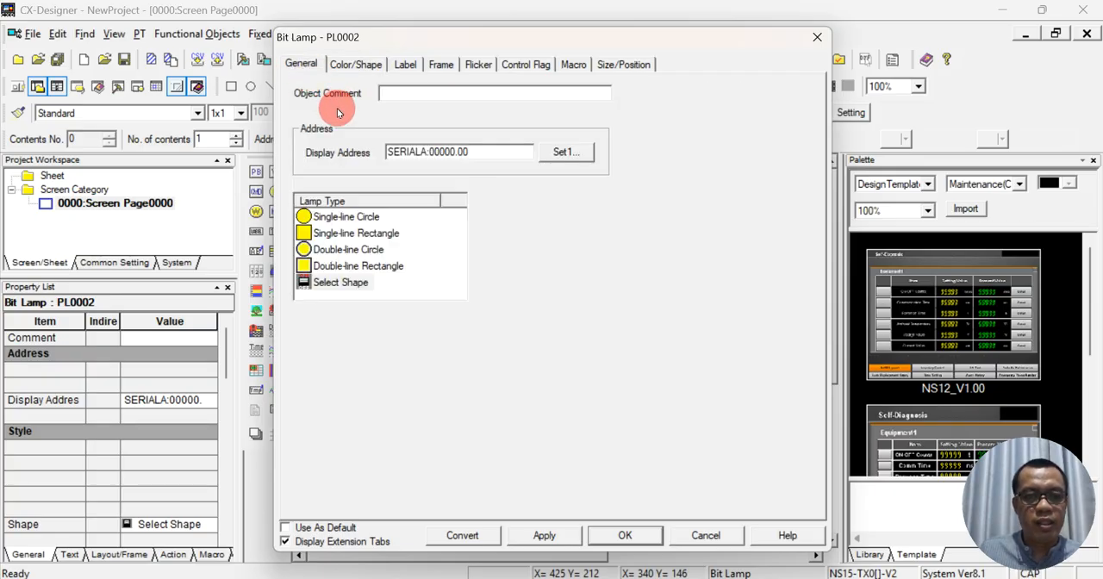
- Set the bit lamp's display address to SERIALA:00100.00, using CIO area word 100 and bit 0
click(403, 67)
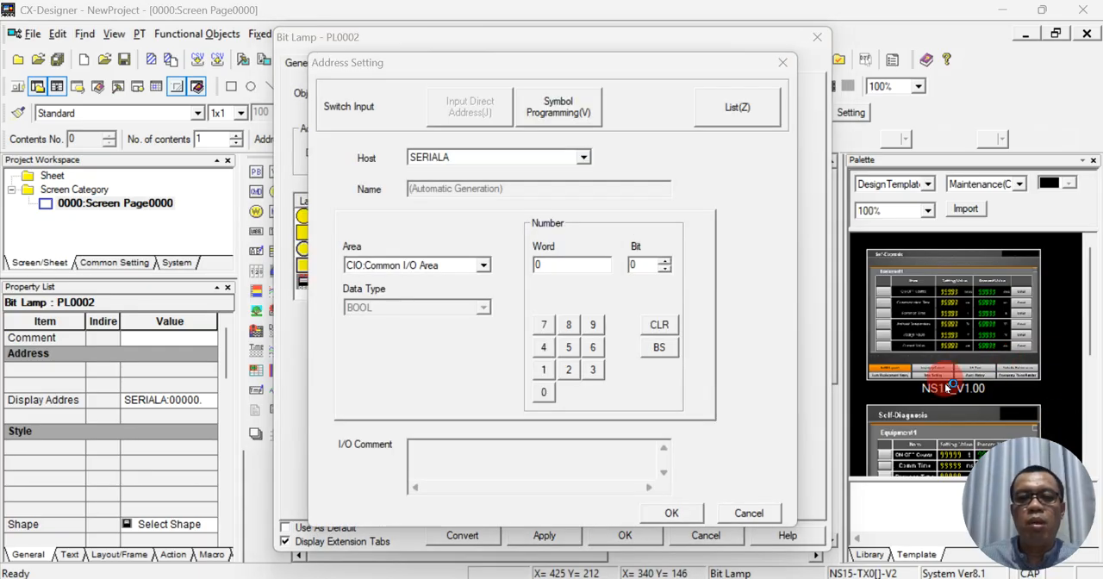
click(543, 264)
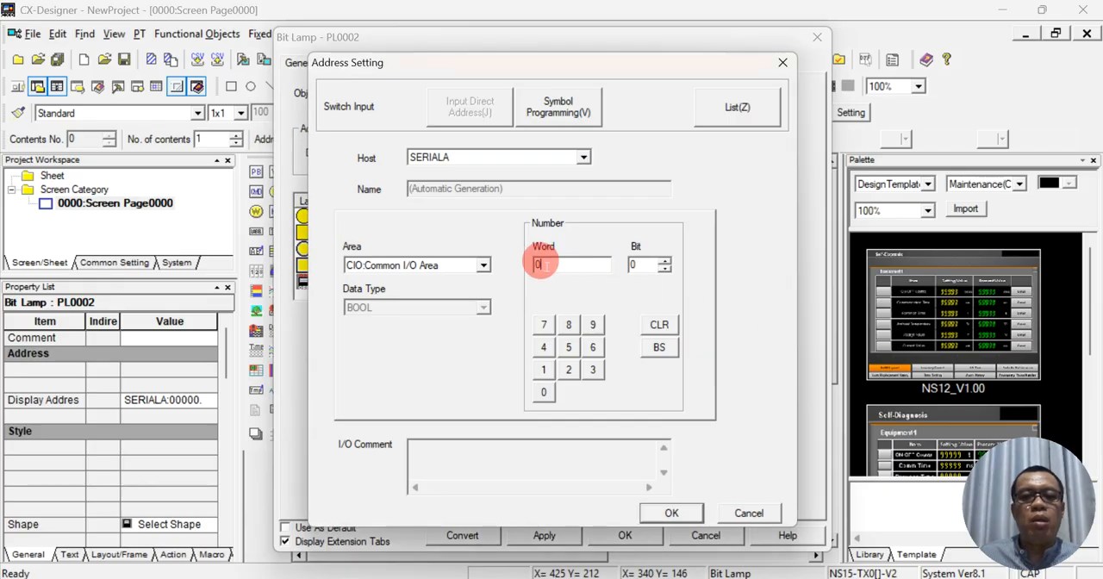
key(BackSpace)
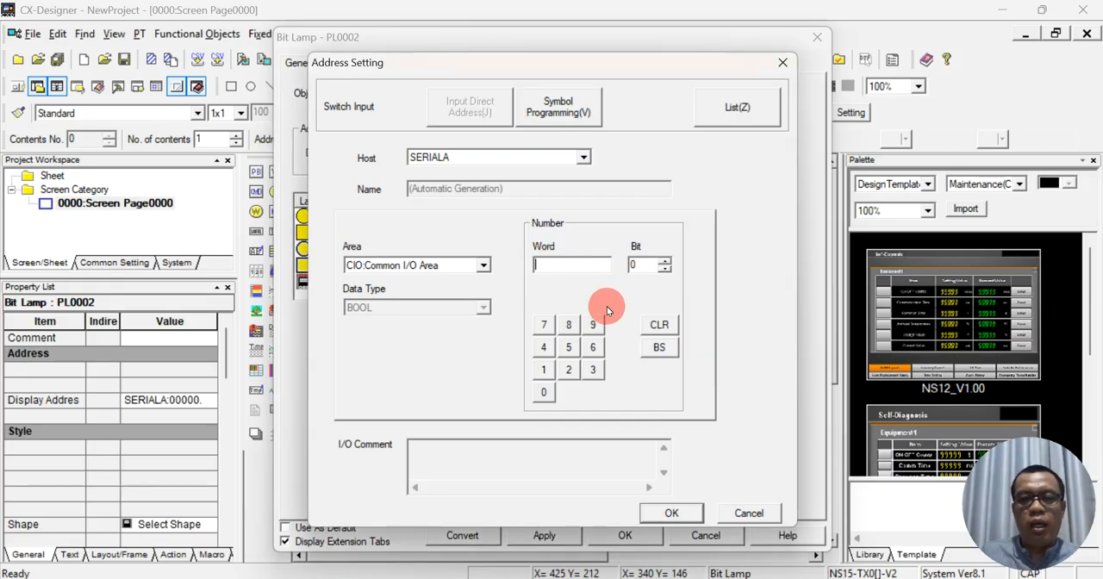
text(100)
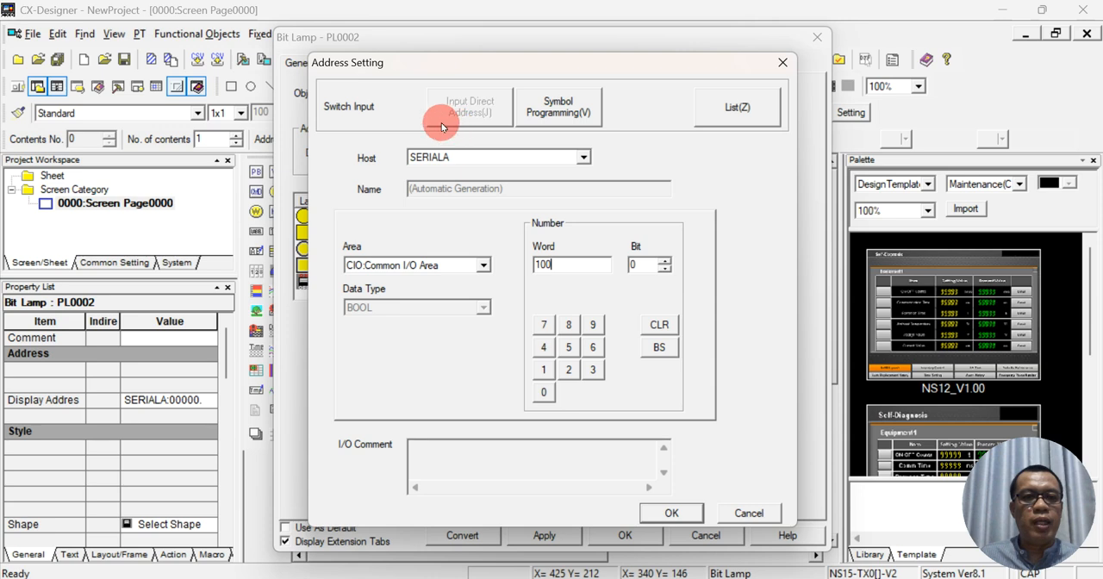
click(671, 513)
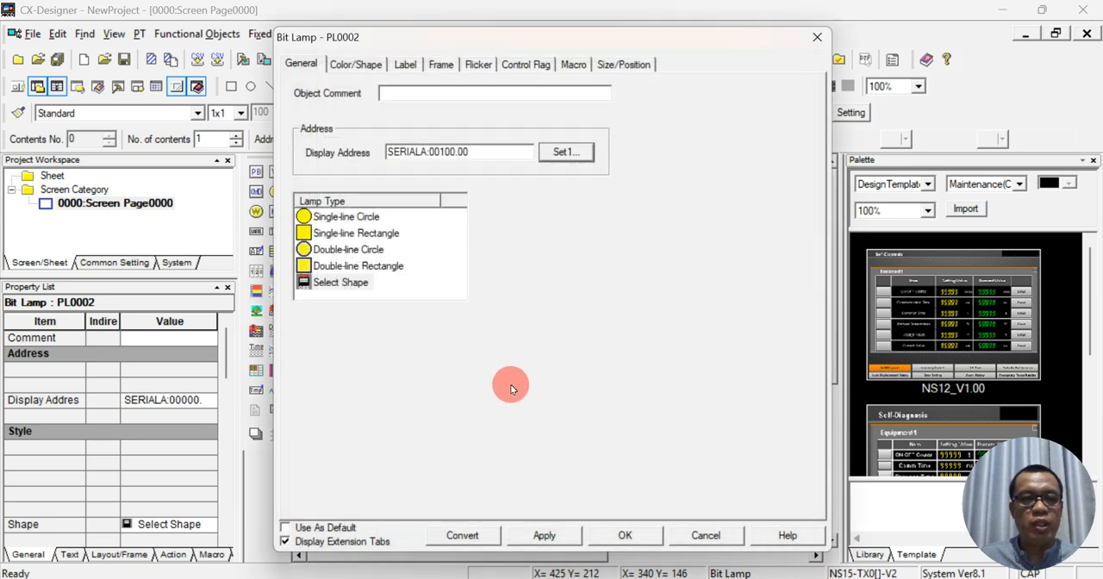
- Enable label switching for address ON/OFF on the bit lamp, leaving the OFF status label blank
click(341, 65)
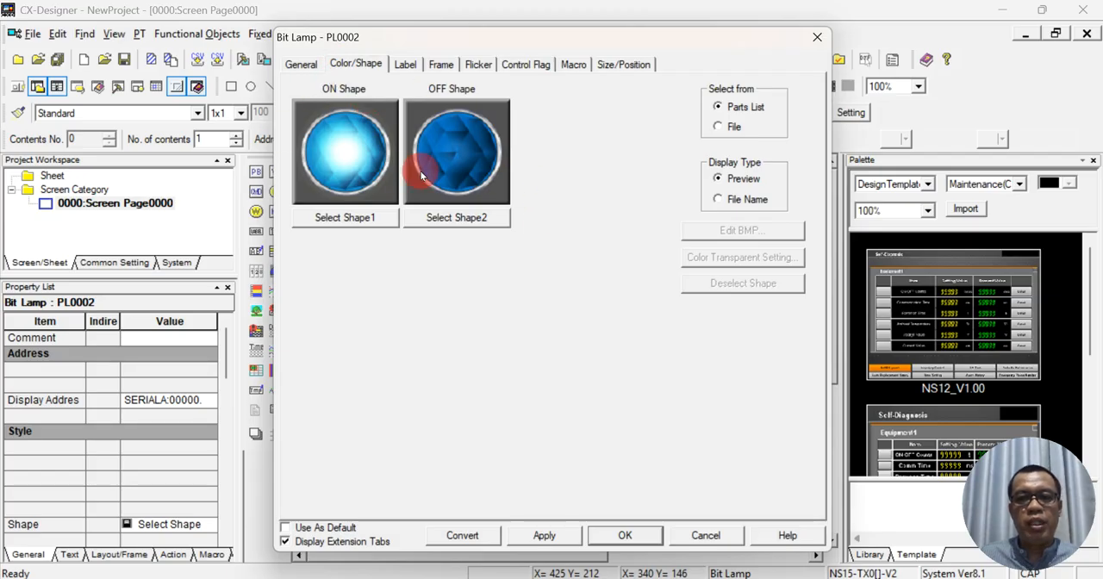
click(408, 68)
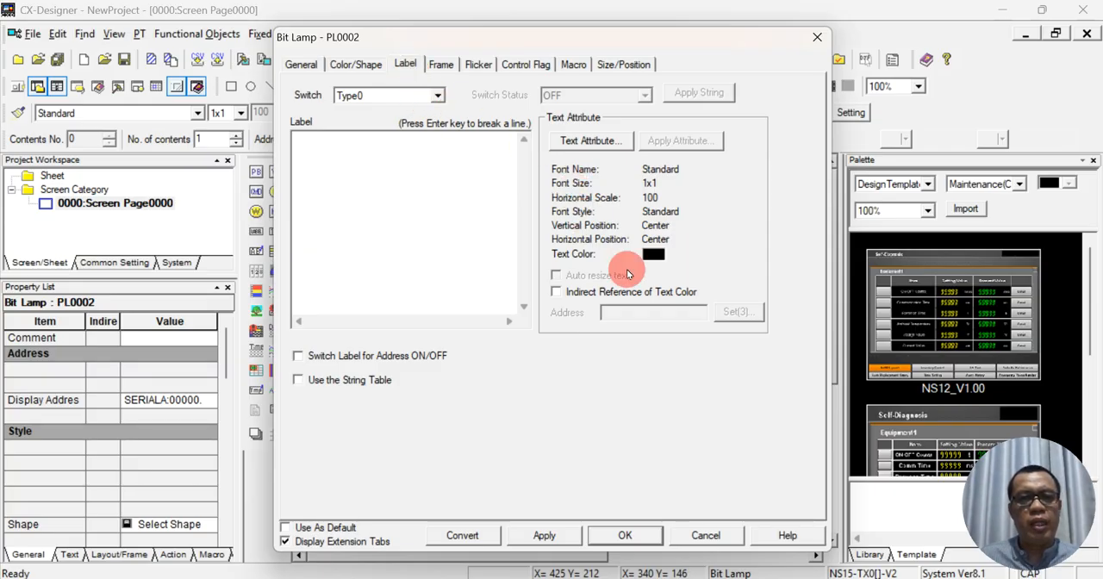
click(299, 357)
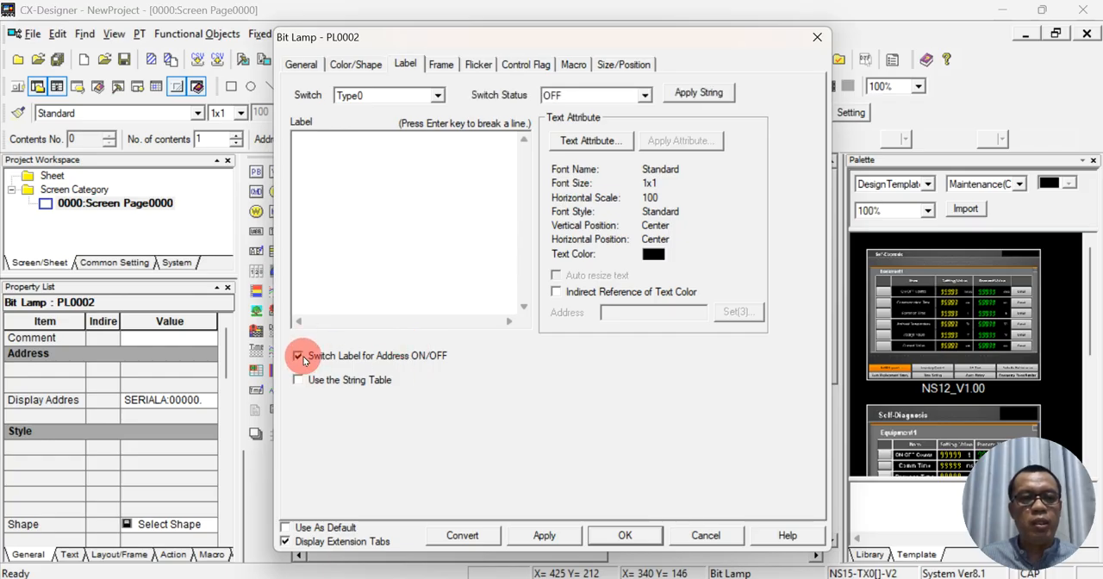
click(646, 96)
click(646, 95)
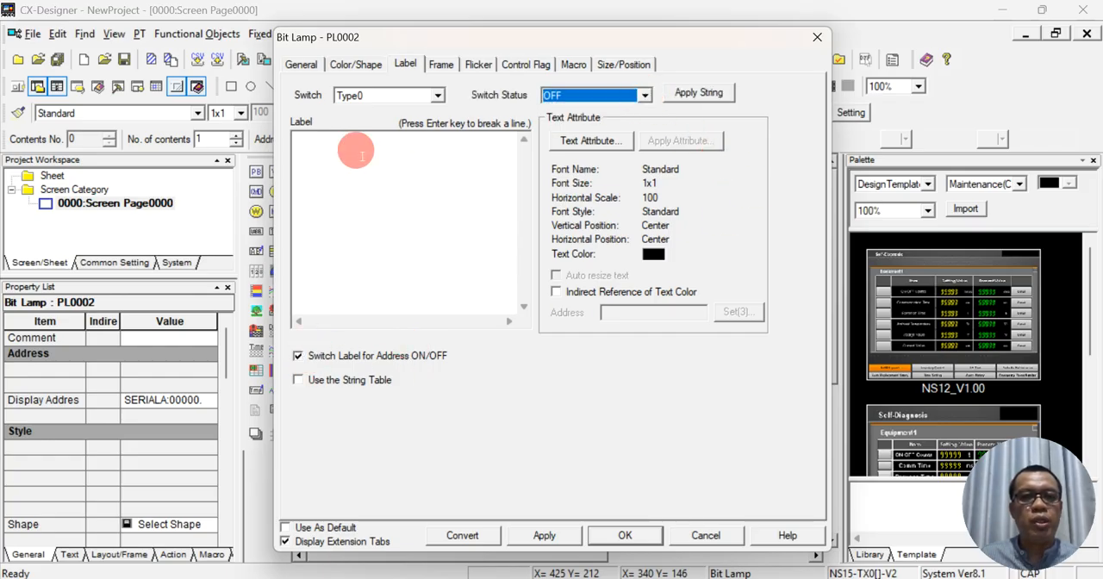
click(609, 101)
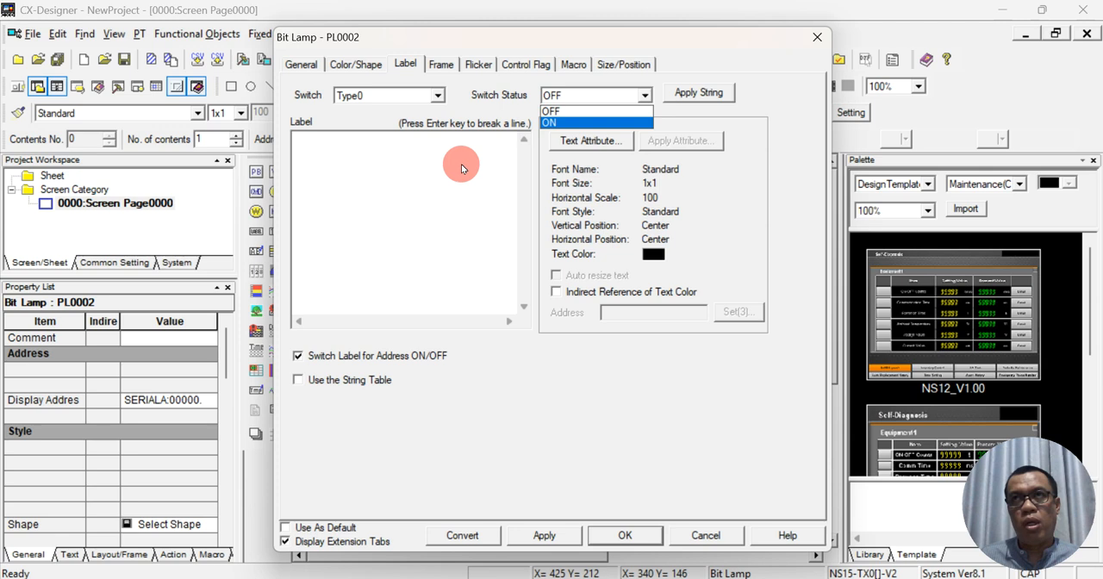
click(442, 150)
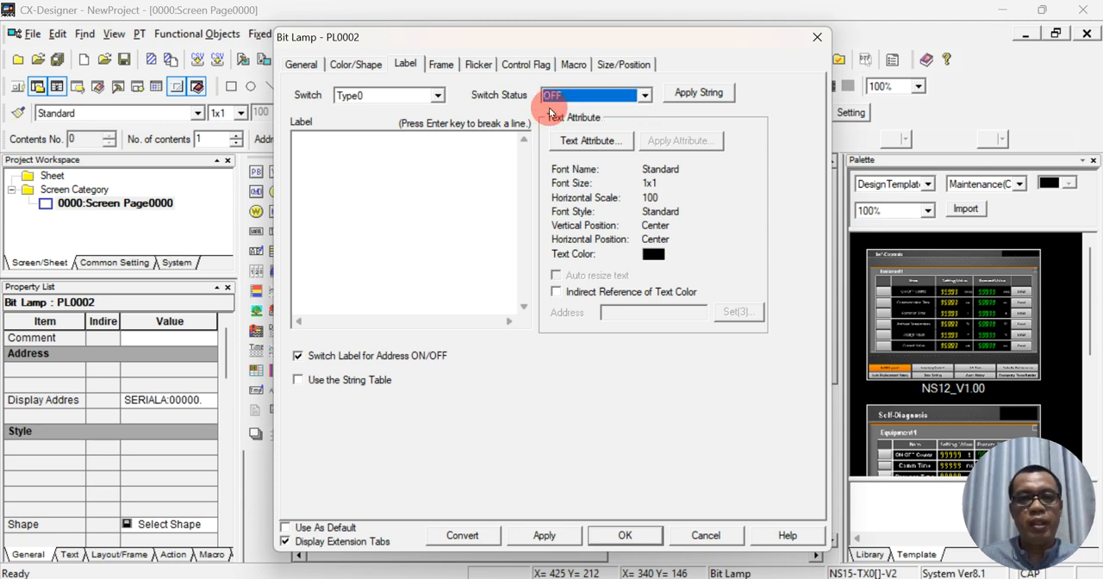
- Enter ON as the lamp's label for the ON switch status and compare it with the OFF status label
click(566, 93)
click(549, 123)
click(413, 157)
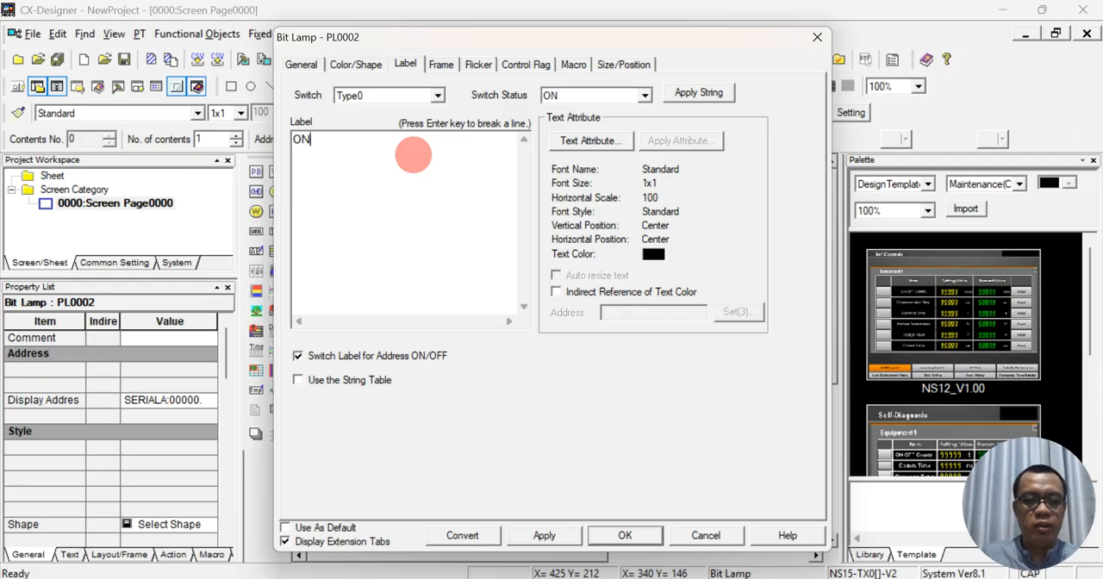
click(645, 96)
click(593, 111)
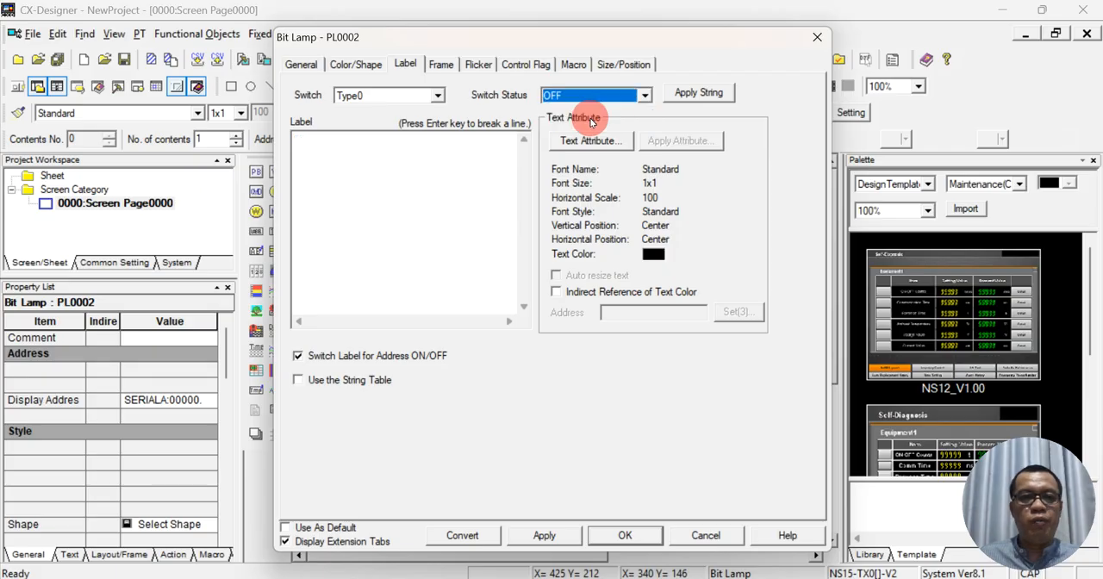
click(559, 96)
click(565, 117)
- Format the lamp's ON label text as Arial Black, size 11, bold
click(595, 142)
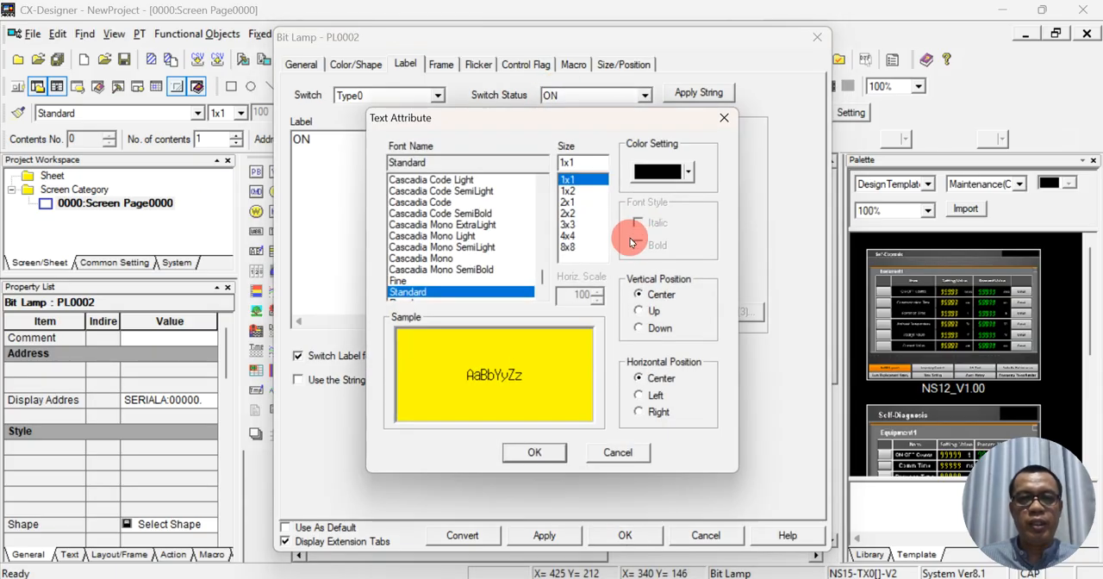
drag(542, 277, 531, 161)
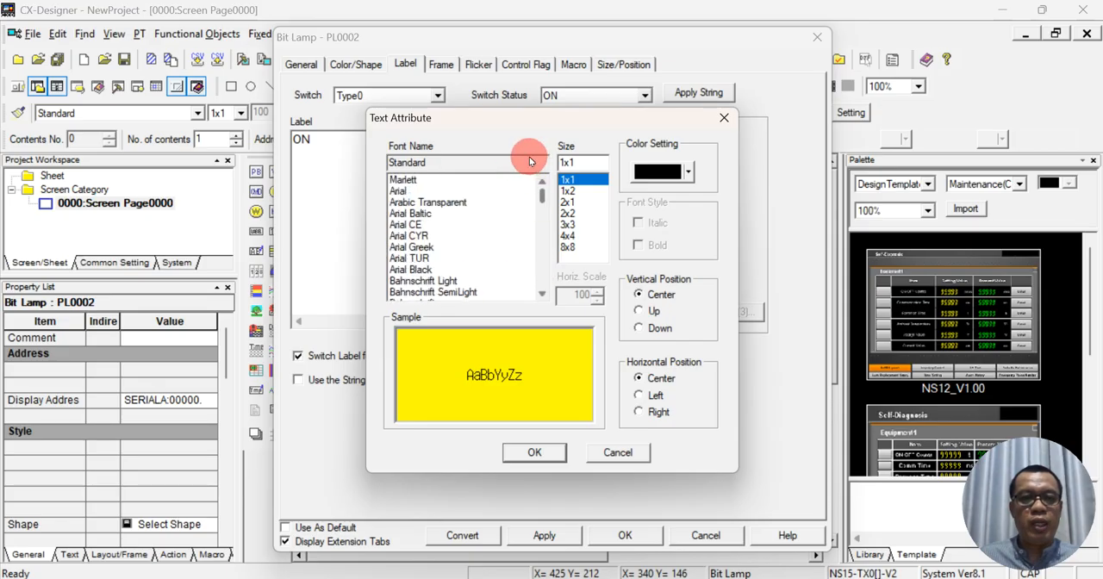
click(435, 272)
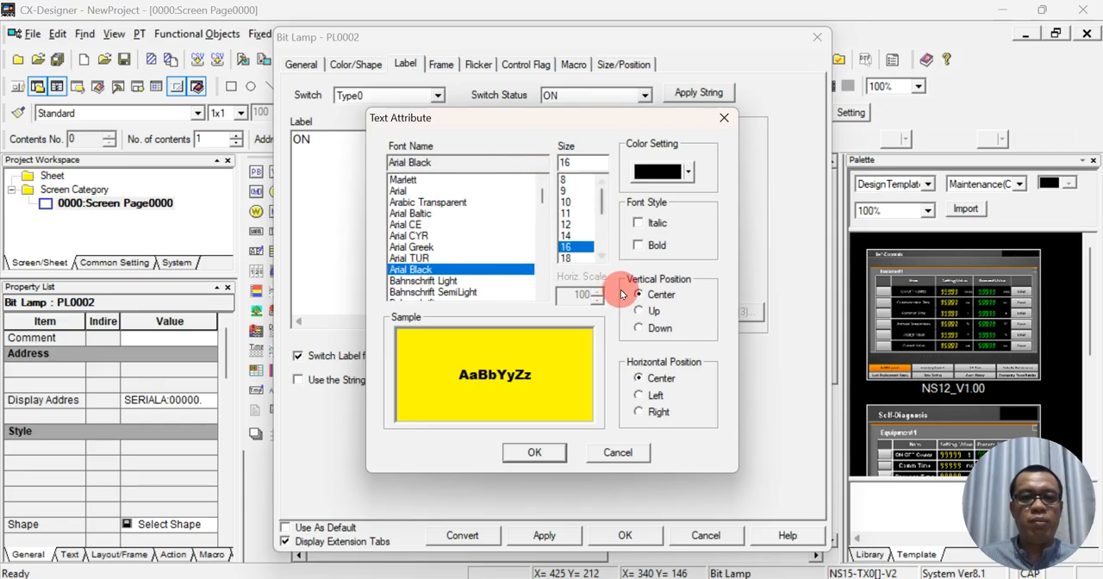
click(574, 212)
click(638, 245)
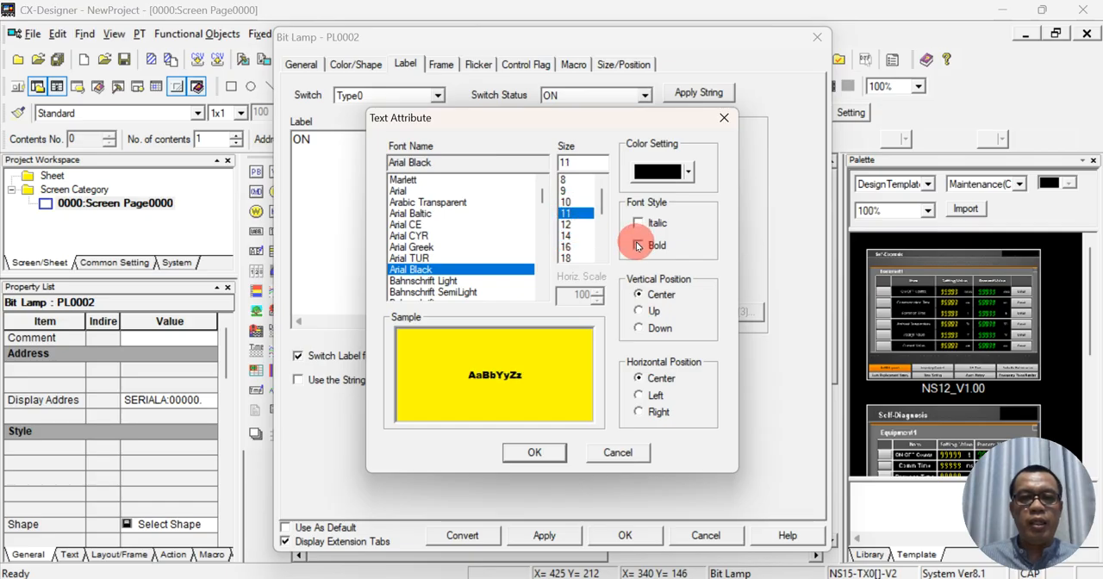
click(545, 454)
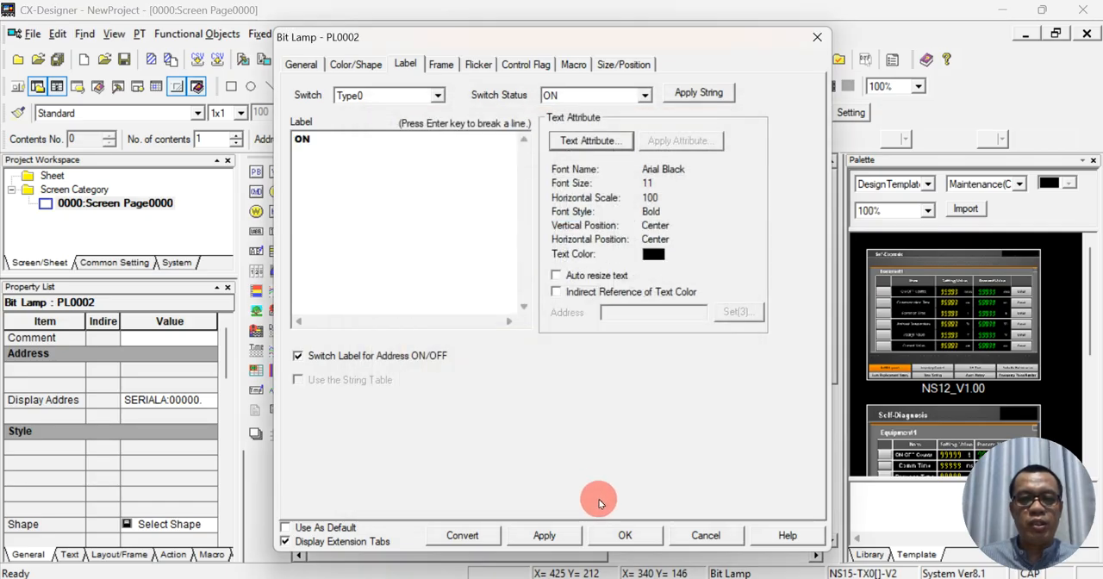
- Review the lamp's label and the available ON shape types, keep the current shapes and accept the bit lamp settings
click(349, 65)
click(379, 138)
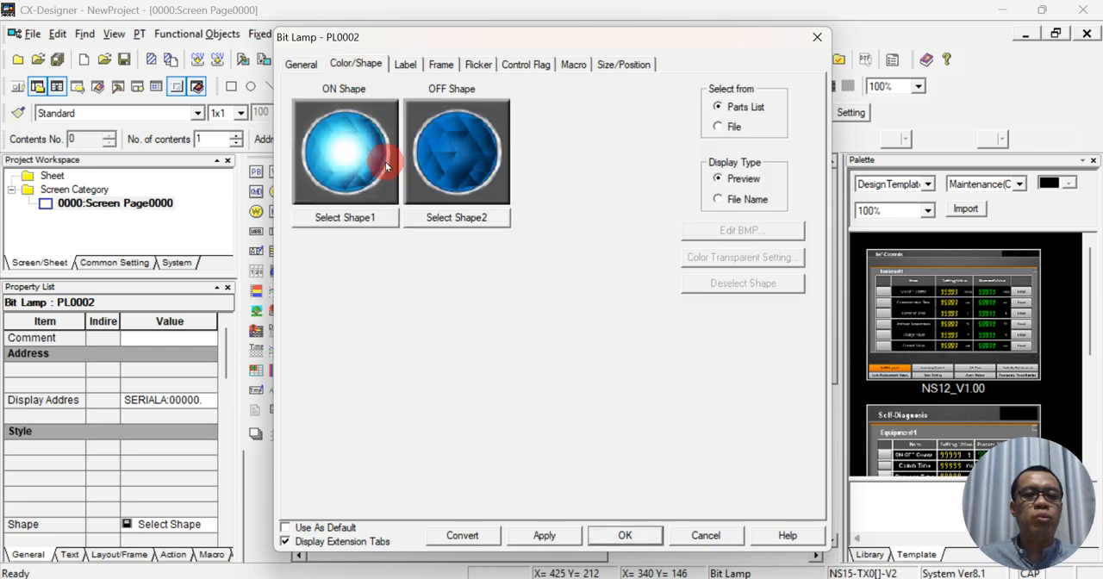
click(301, 65)
click(357, 68)
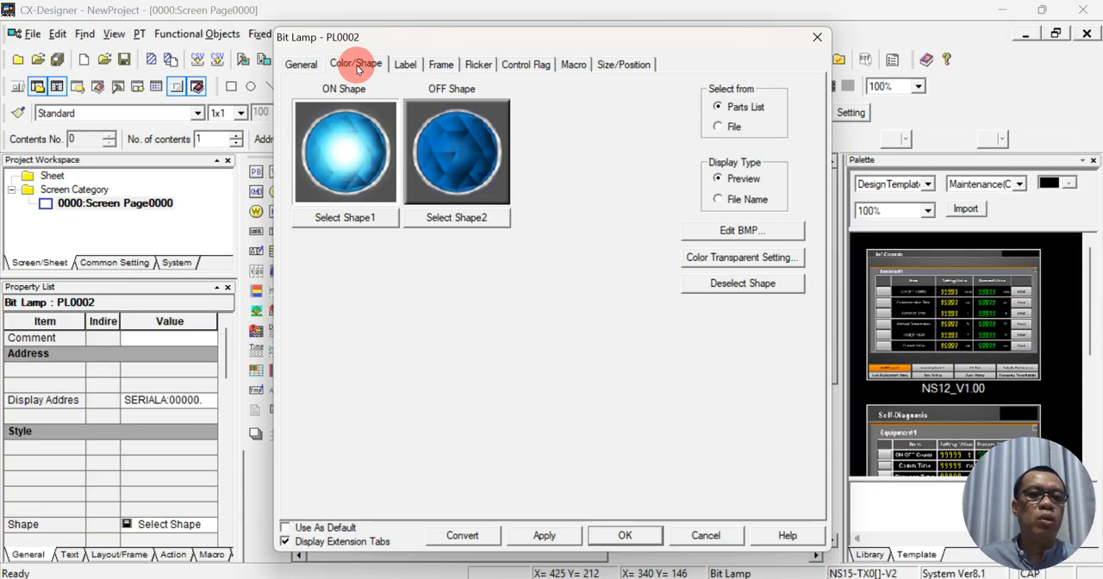
click(407, 64)
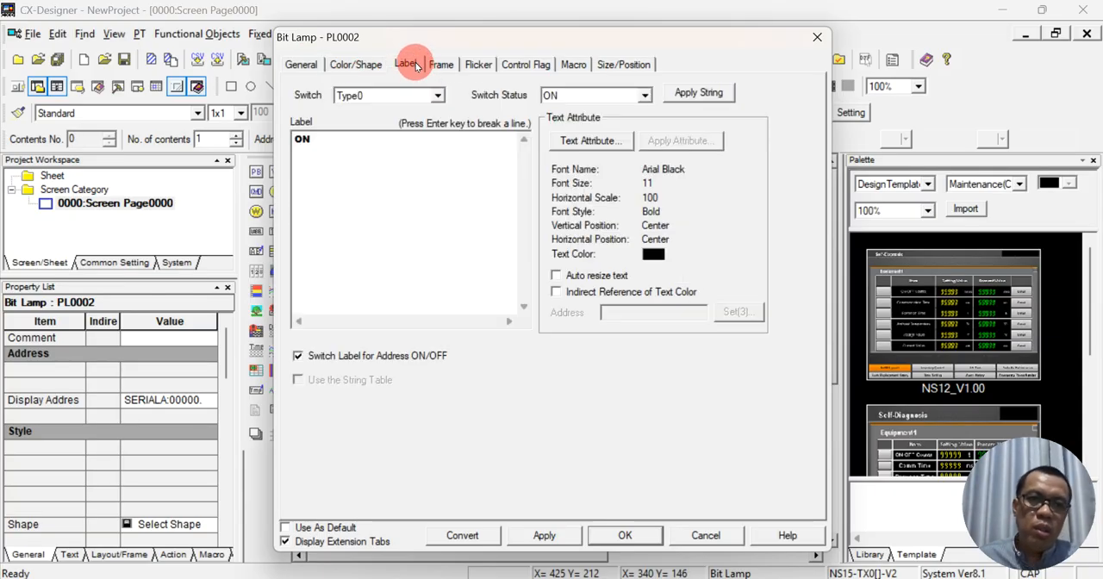
click(356, 64)
click(356, 216)
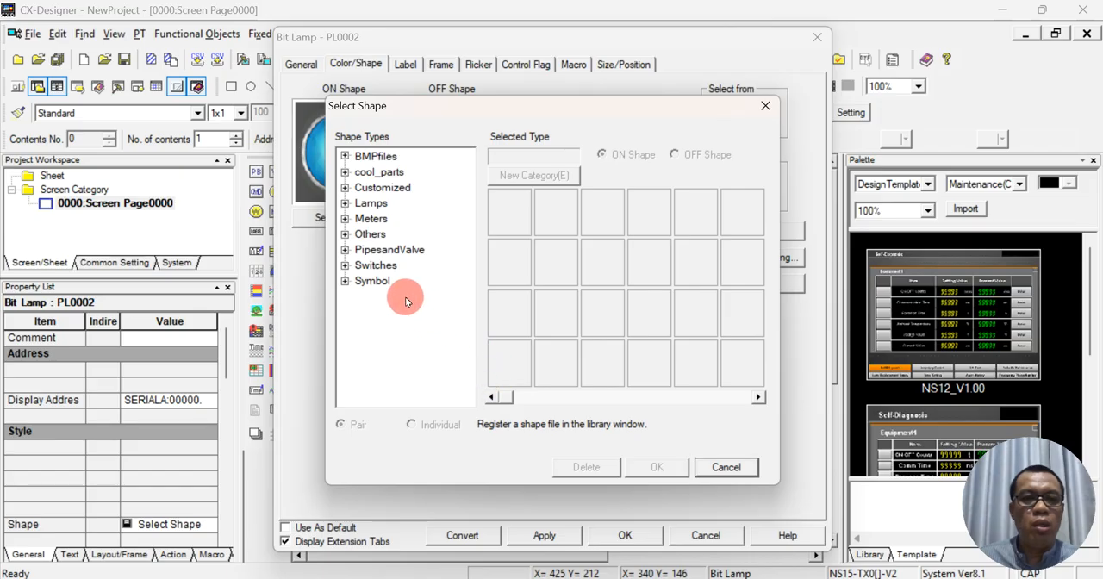
click(720, 466)
click(629, 536)
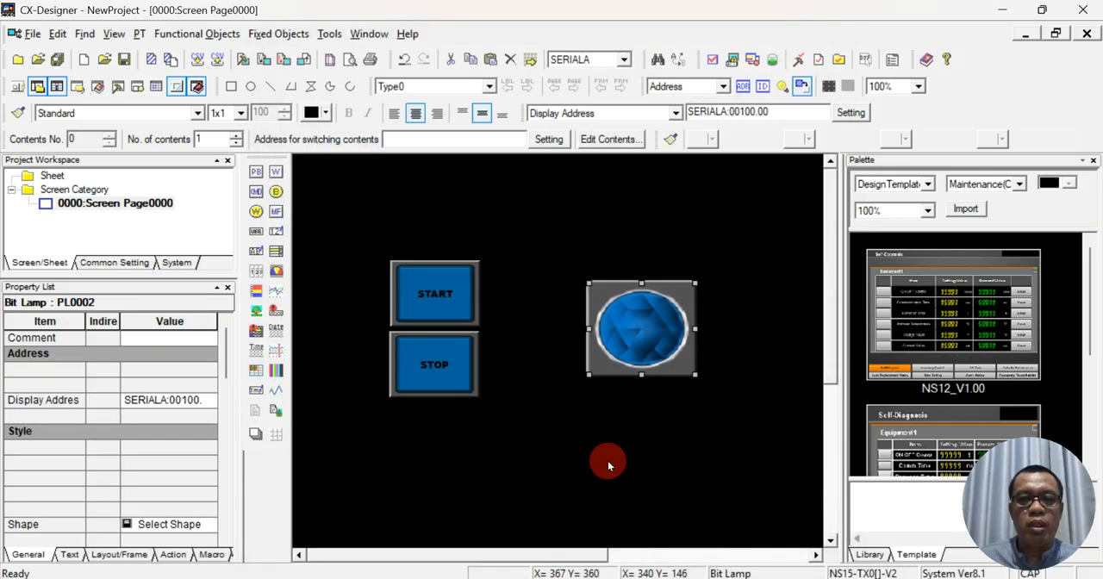
- Close the bit lamp's settings, keeping them, and return to the screen page
click(622, 412)
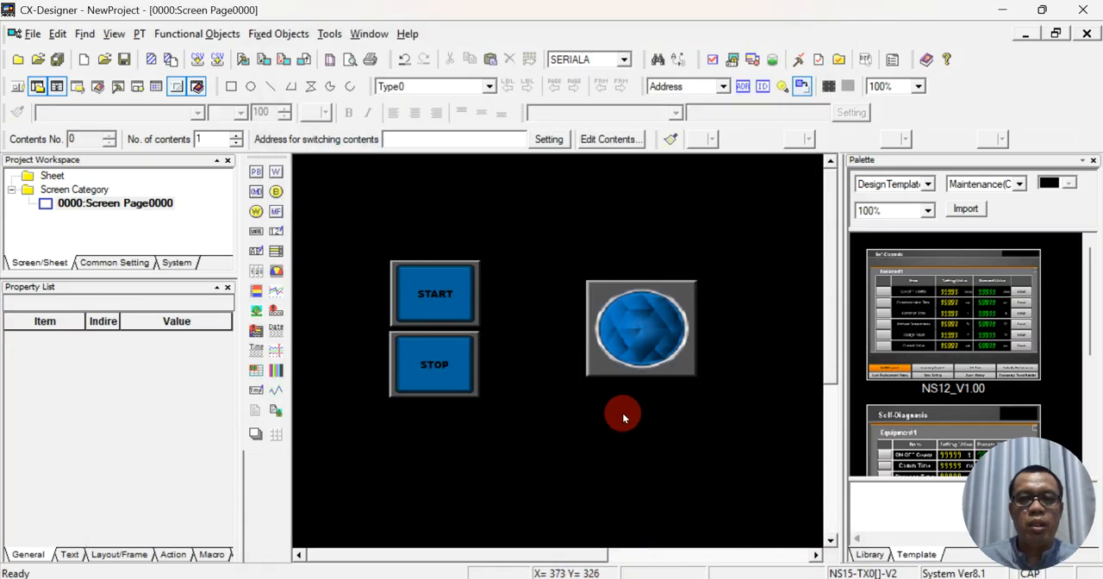
click(639, 348)
click(695, 399)
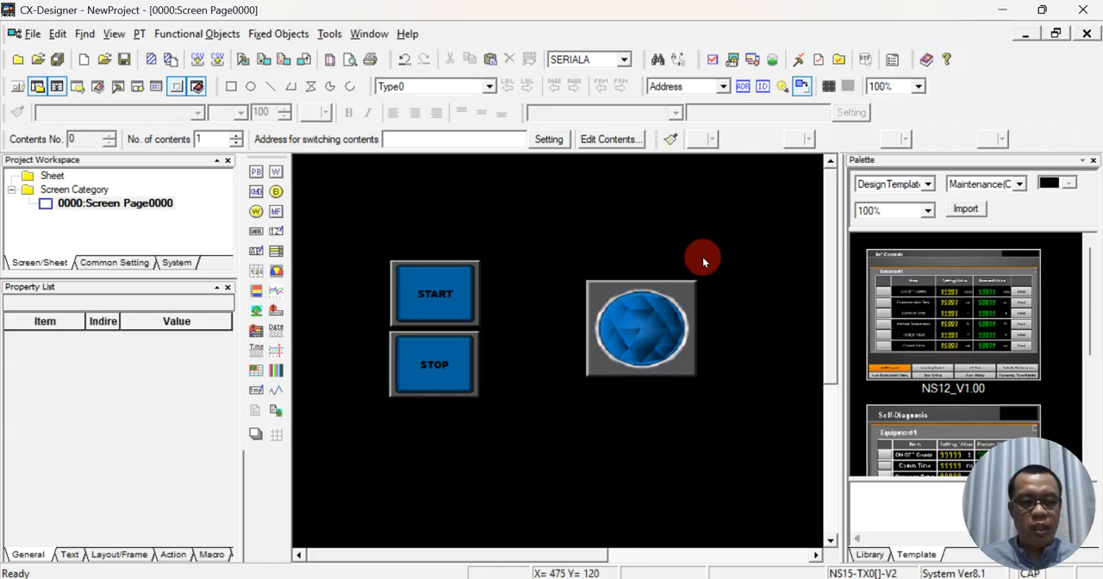
- Leave the DOL ladder program in CX-Programmer and switch back to the screen page in CX-Designer
key(super+d)
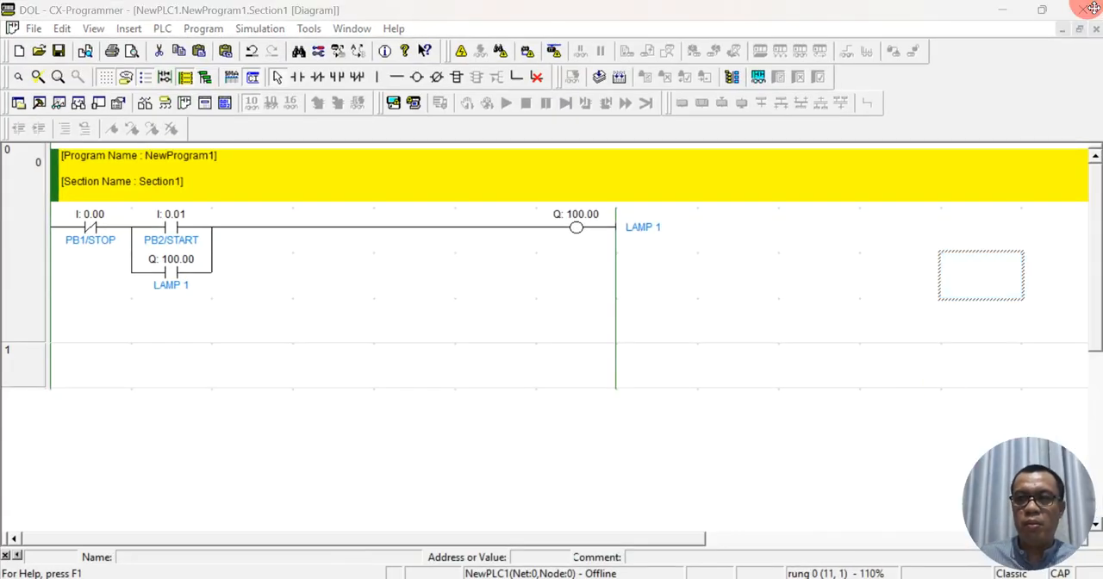
click(840, 332)
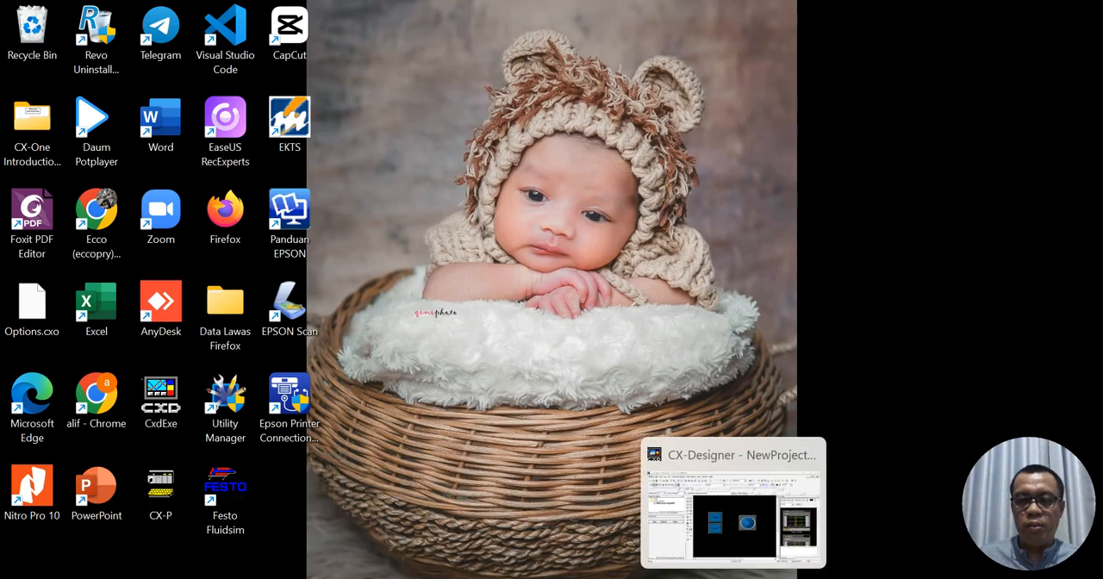
click(733, 577)
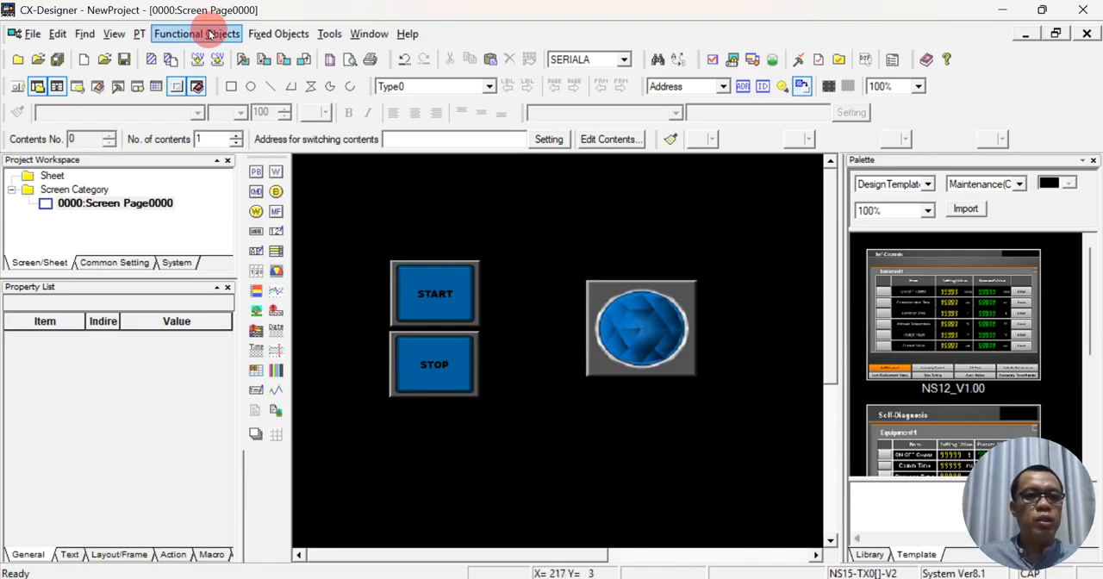
- Launch the PLC-PT Integrated Simulation and save all screen changes
click(162, 35)
mouse_move(142, 34)
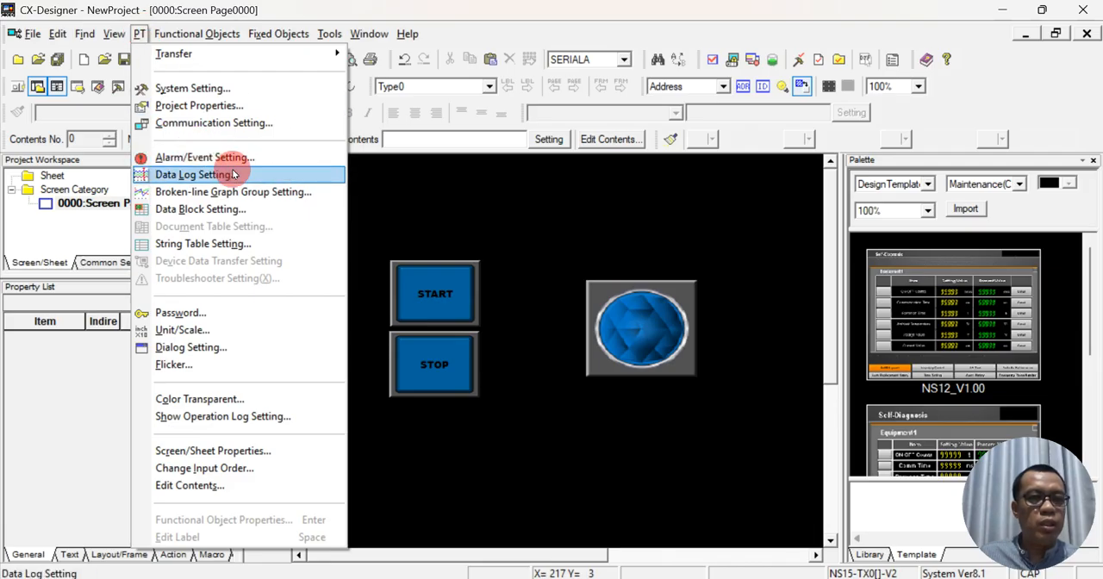
click(829, 10)
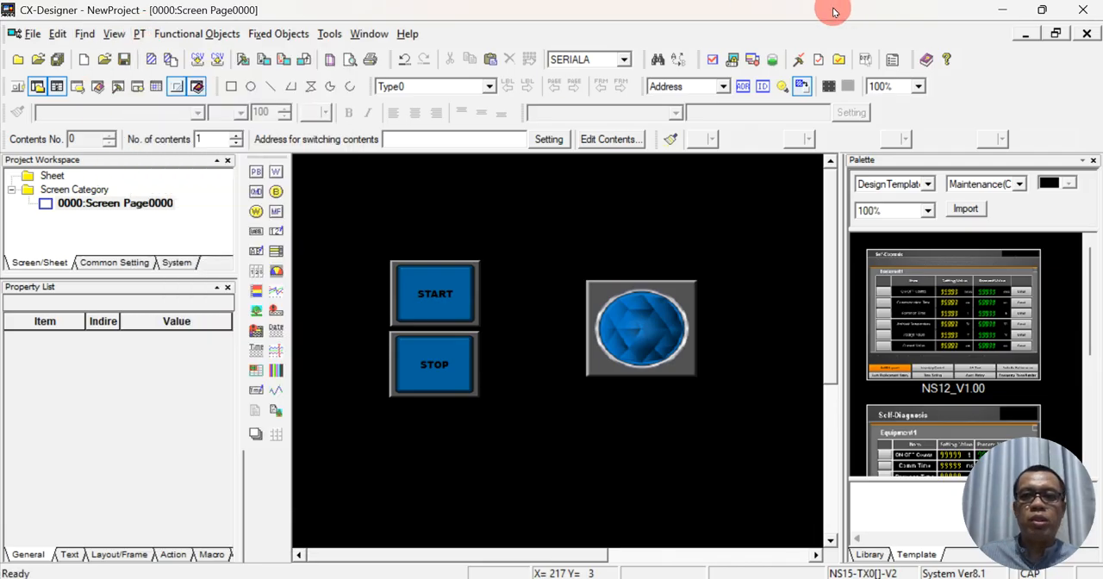
click(733, 62)
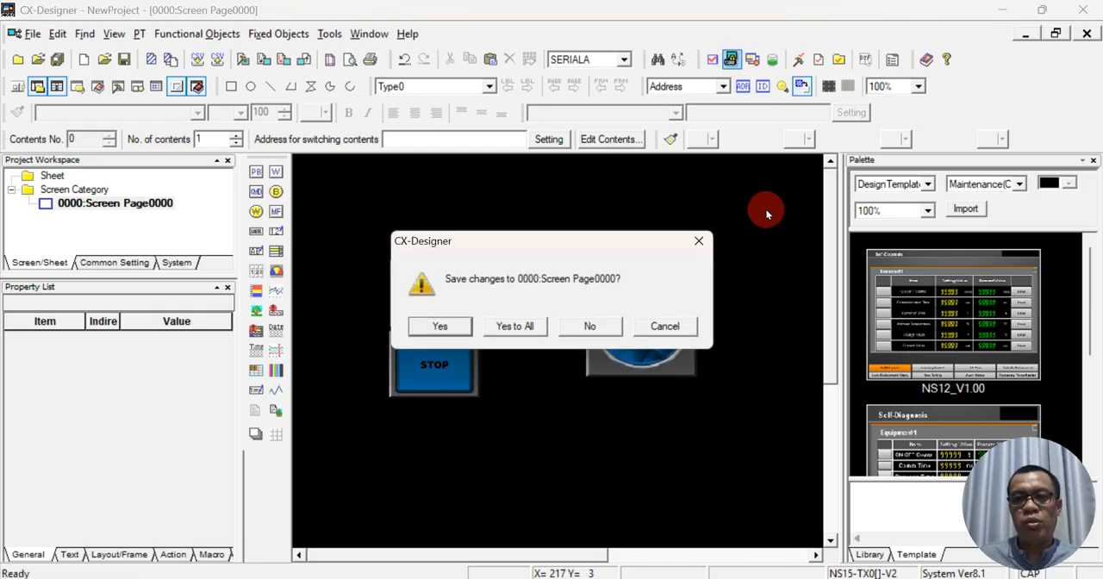
click(513, 326)
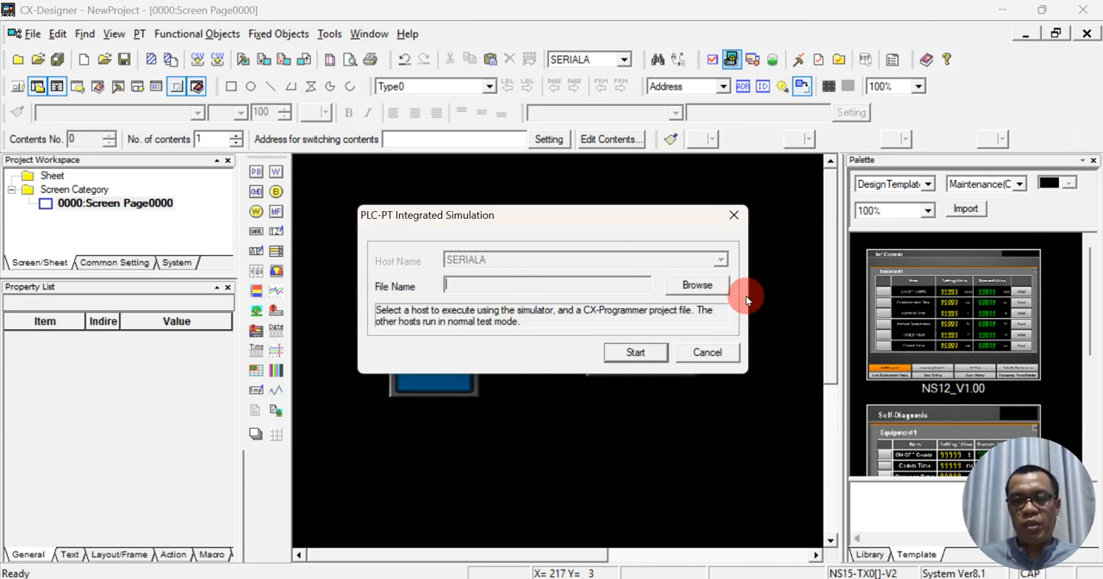
- Browse for the CX-Programmer project file, opening folder Y on New Volume (D:)
click(697, 286)
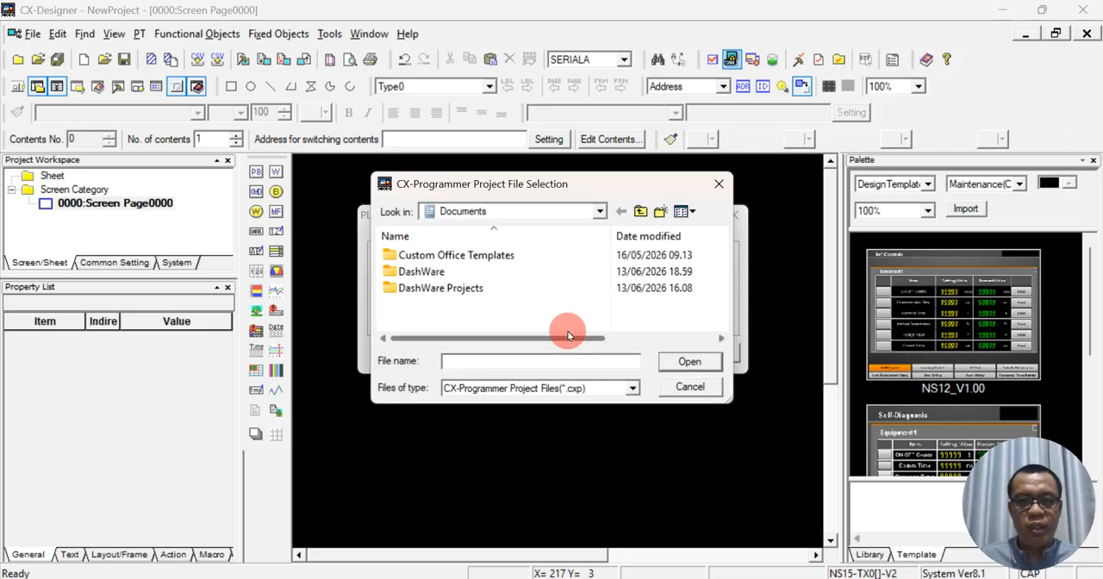
click(600, 212)
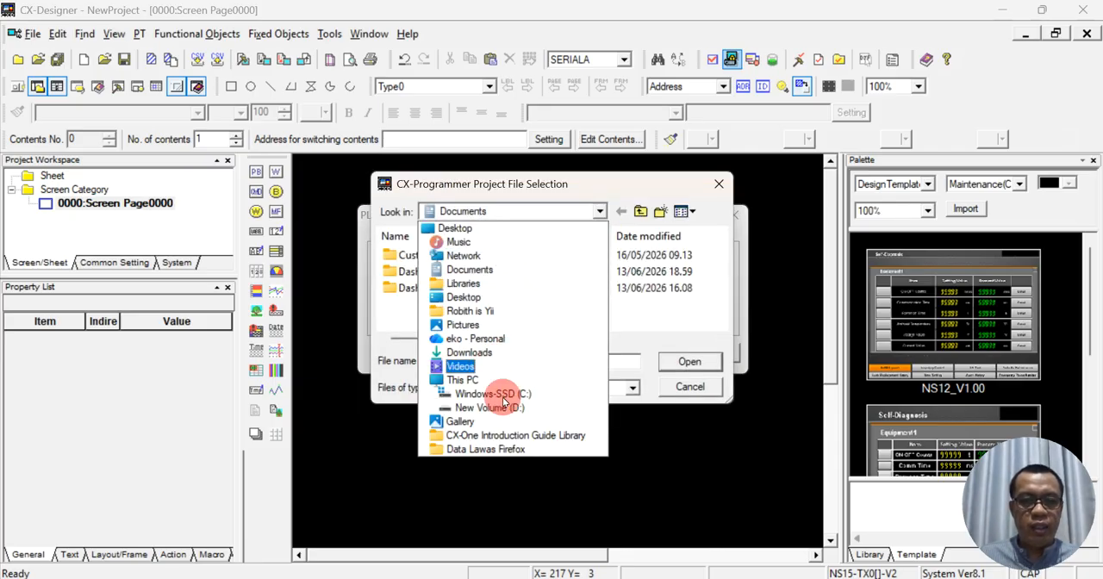
click(504, 406)
scroll(466, 284, down, 2)
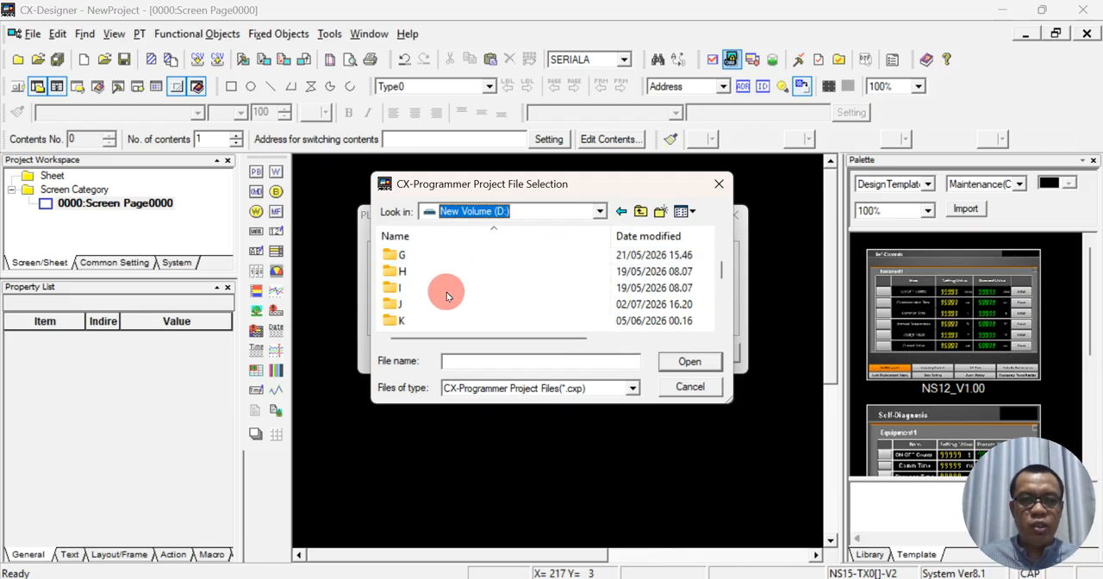
scroll(418, 312, down, 4)
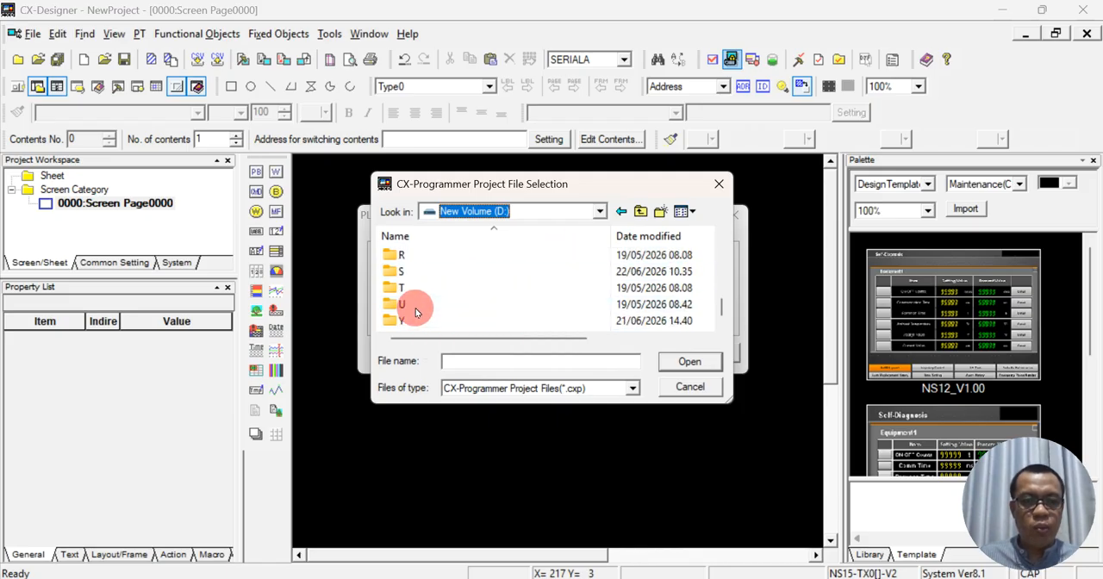
click(403, 323)
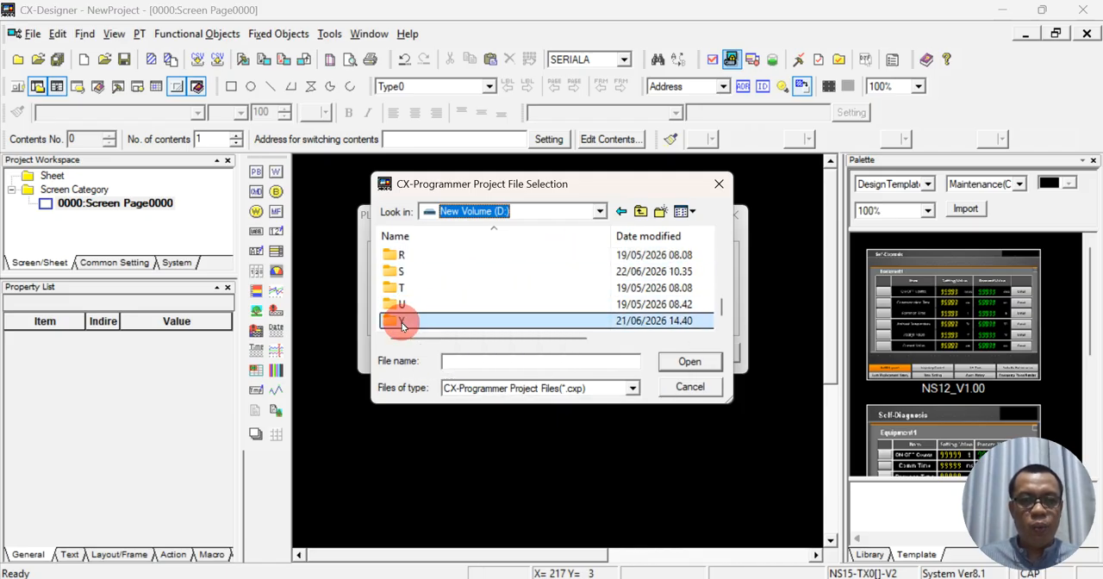
double_click(403, 323)
- Select the DOL project file from YT\PLC\DOL and start the integrated simulation
double_click(422, 255)
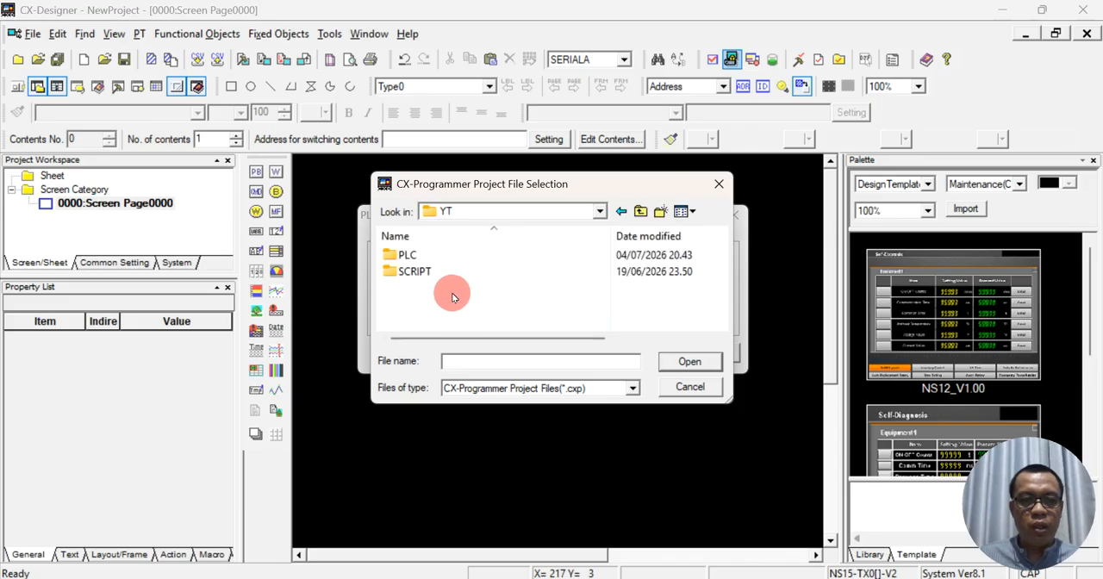
double_click(421, 255)
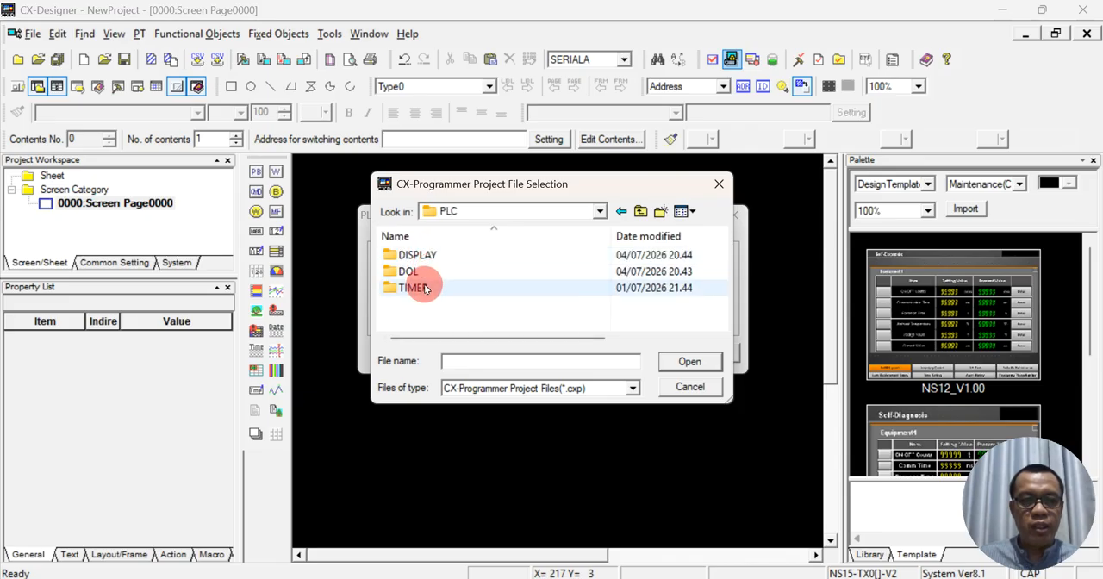
click(410, 273)
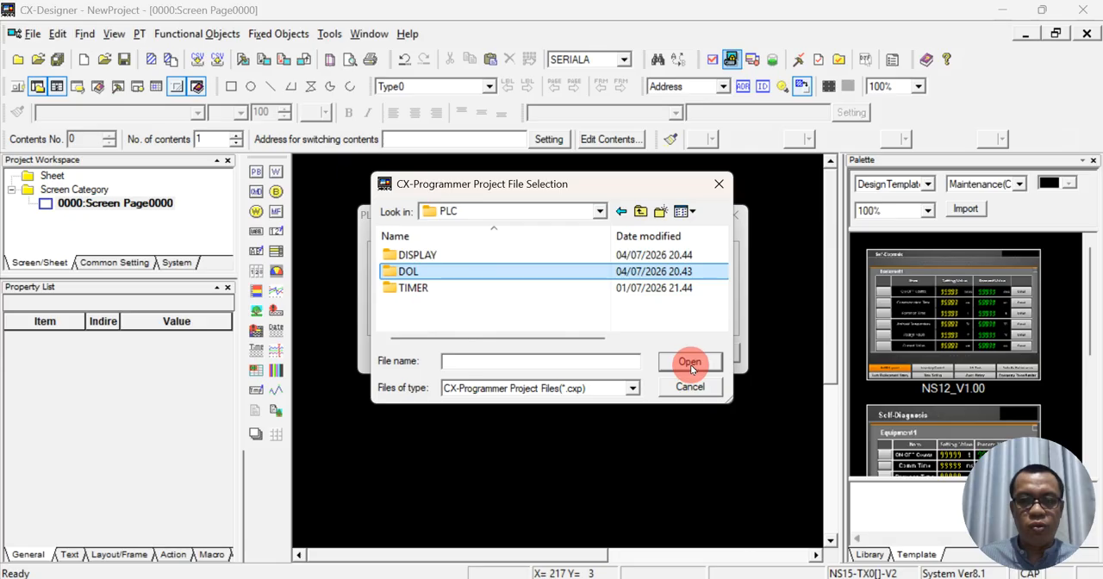
click(690, 364)
click(429, 256)
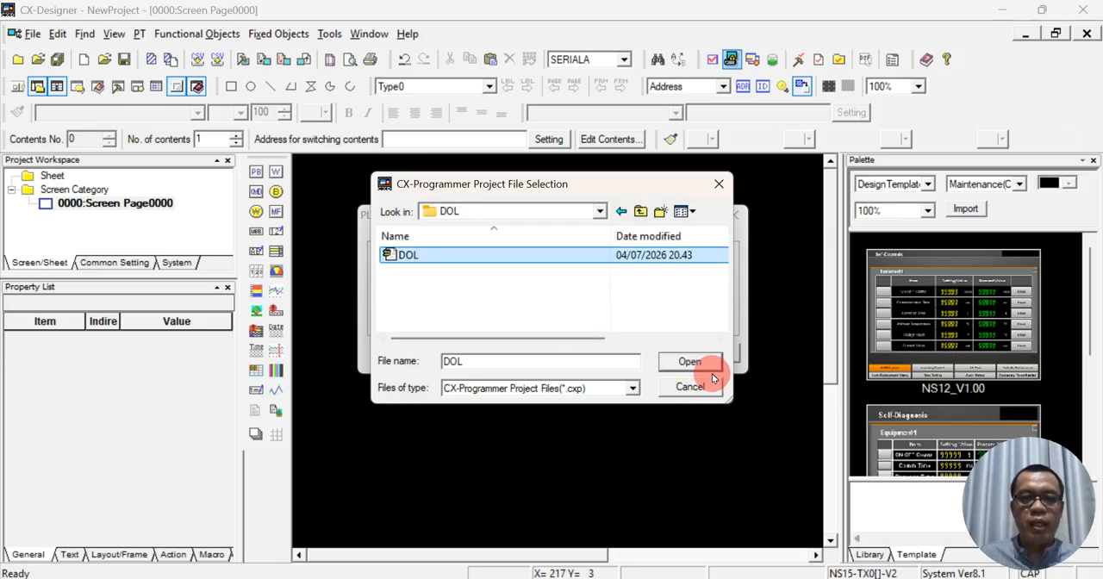
click(712, 371)
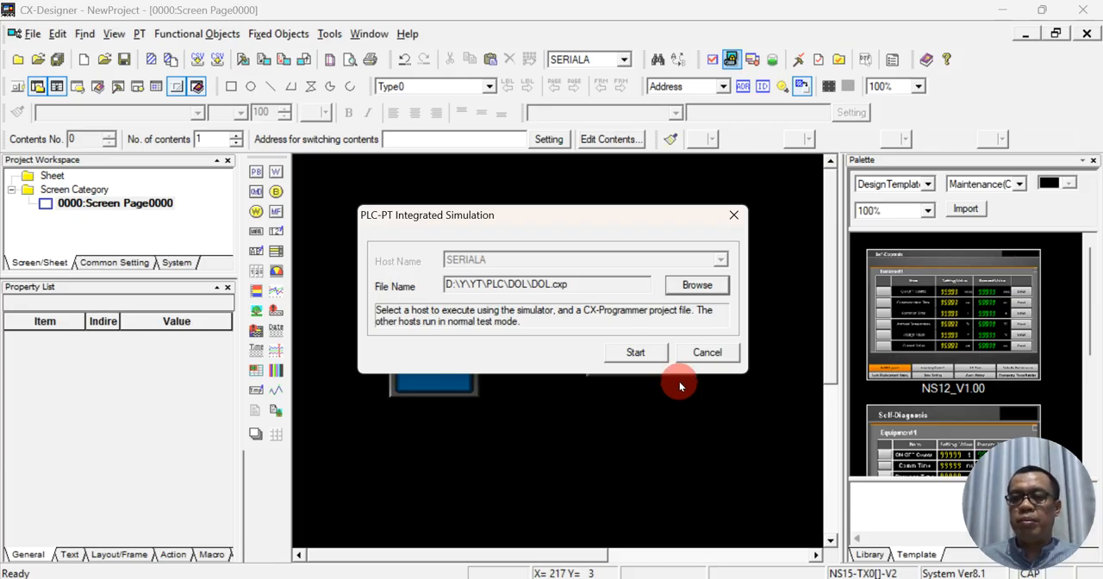
click(633, 353)
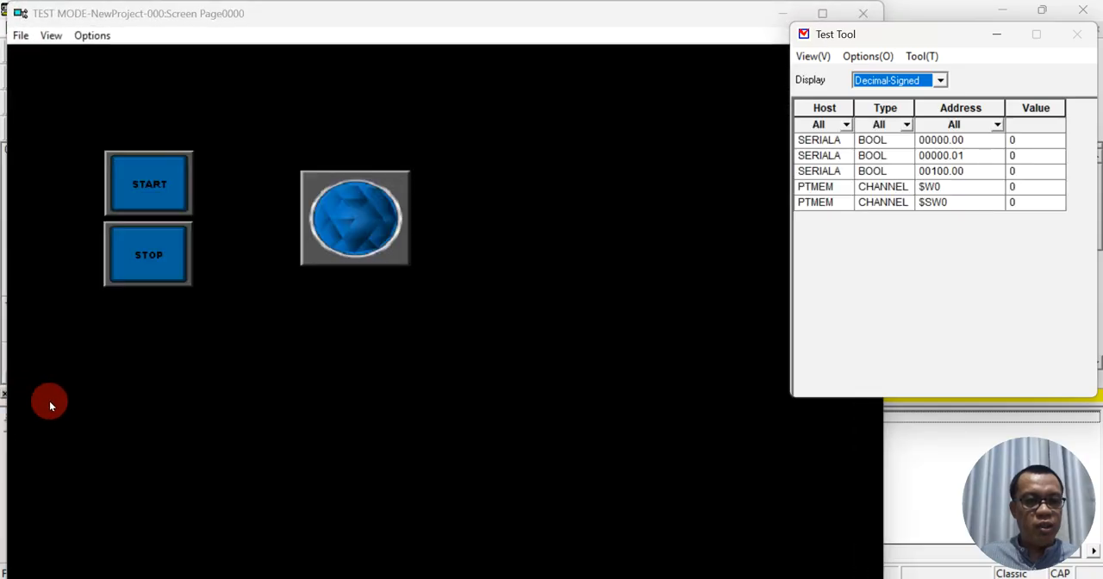
- Minimize the Test Tool and tile the test mode screen side by side with the running DOL program in CX-Programmer
click(997, 33)
click(821, 14)
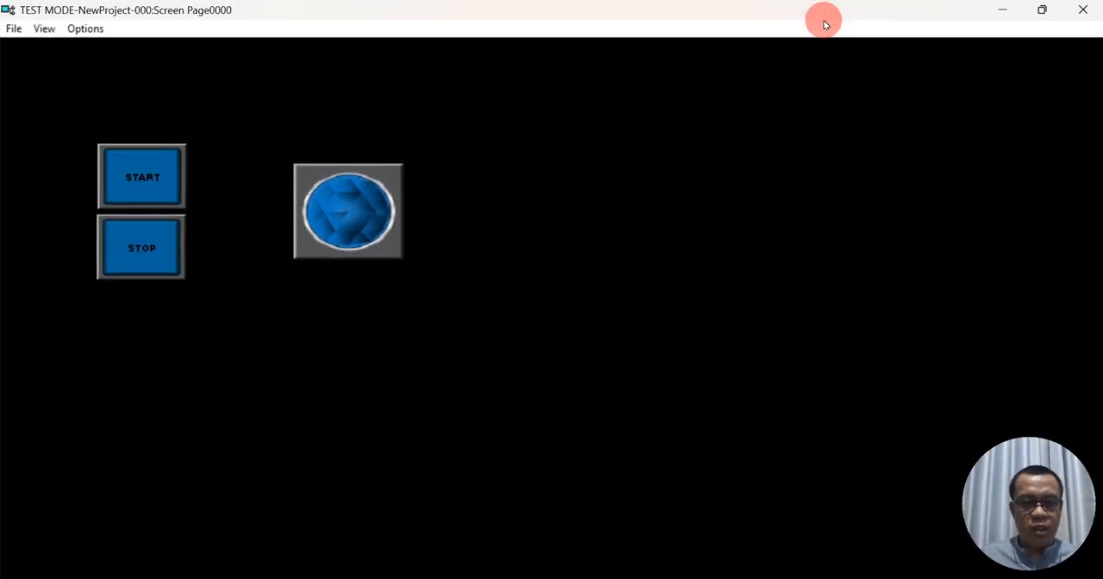
key(super+Right)
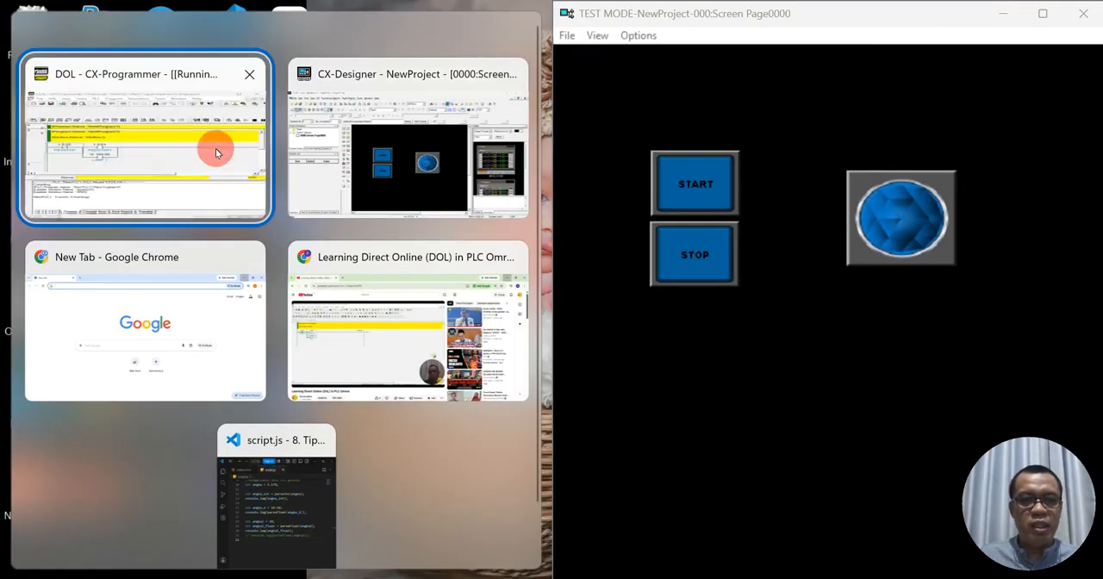
click(216, 152)
click(416, 263)
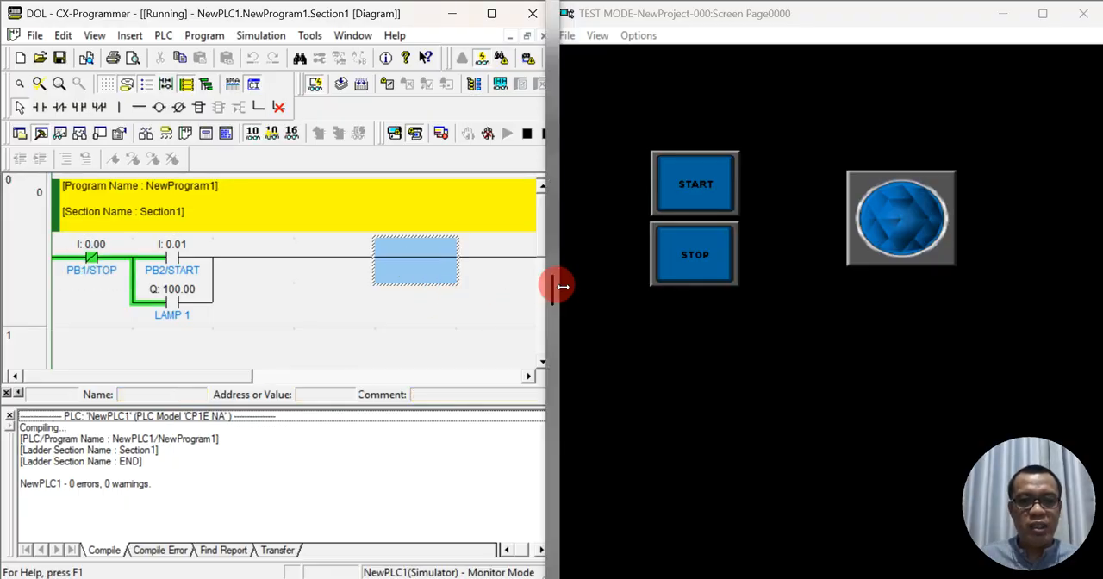
- Narrow the CX-Programmer window slightly and hide its compile output to enlarge the ladder diagram view
drag(561, 286, 519, 288)
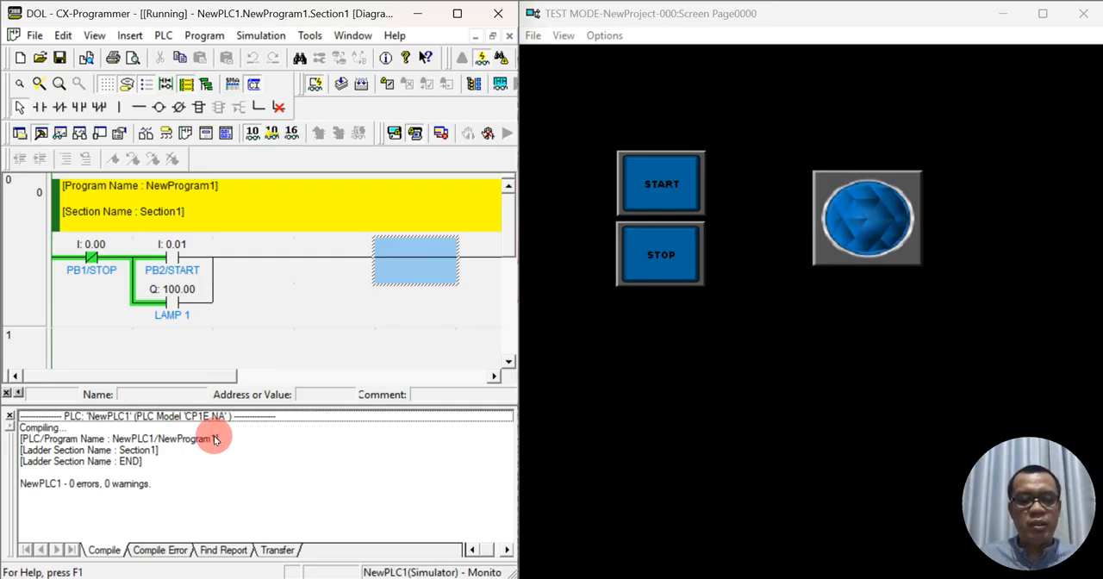
double_click(301, 462)
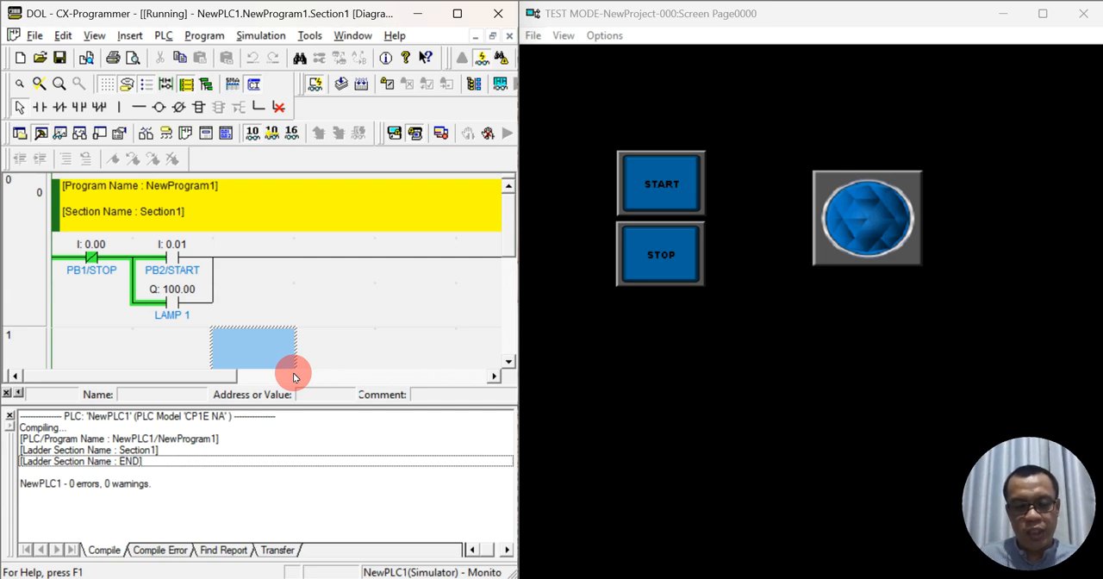
key(alt+2)
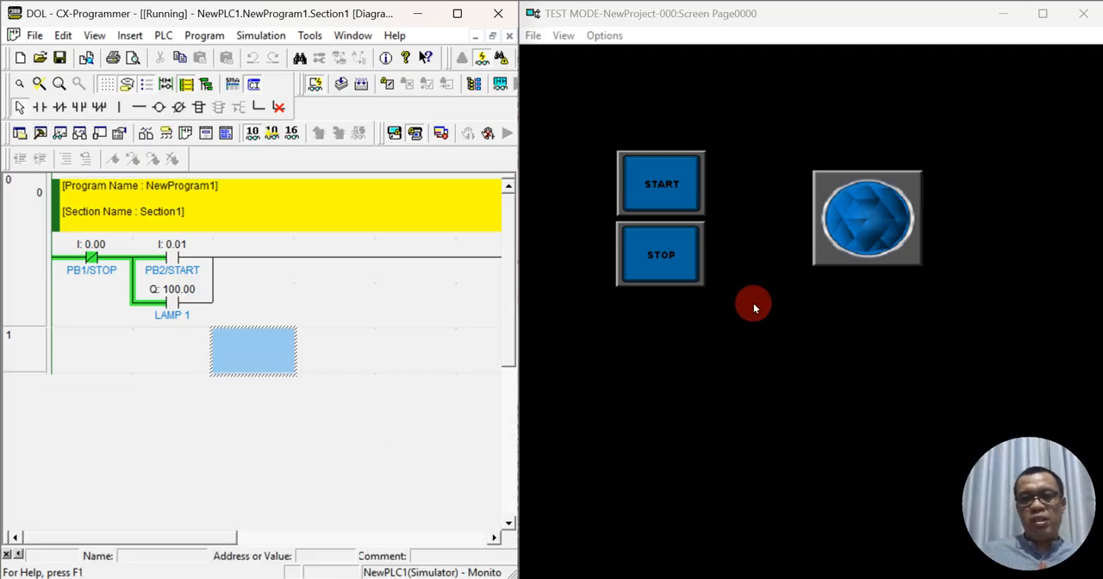
- Exit the test mode session and switch back to the screen page in CX-Designer
click(1078, 23)
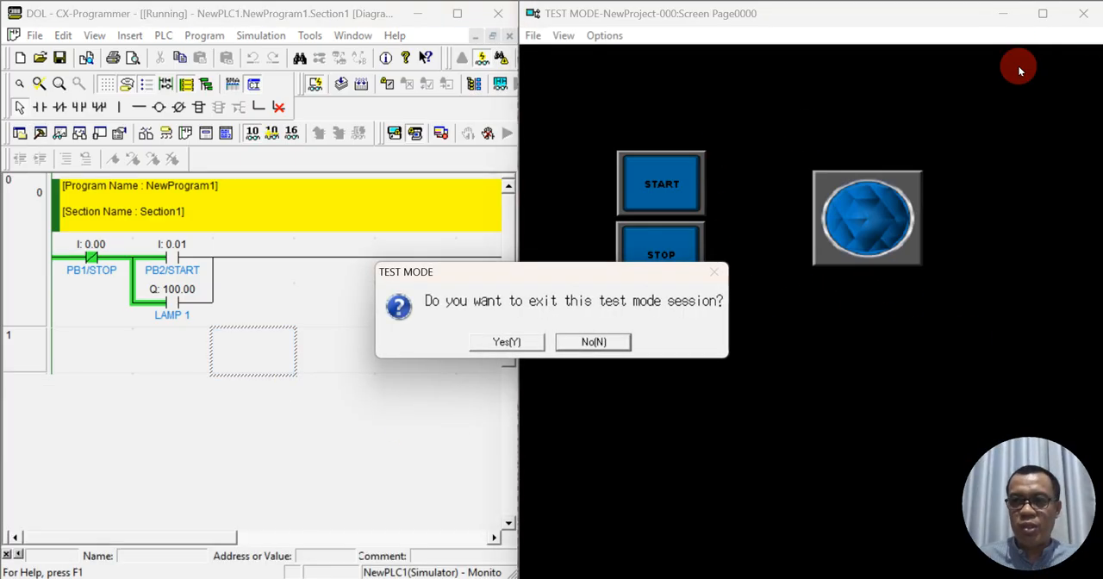
click(528, 337)
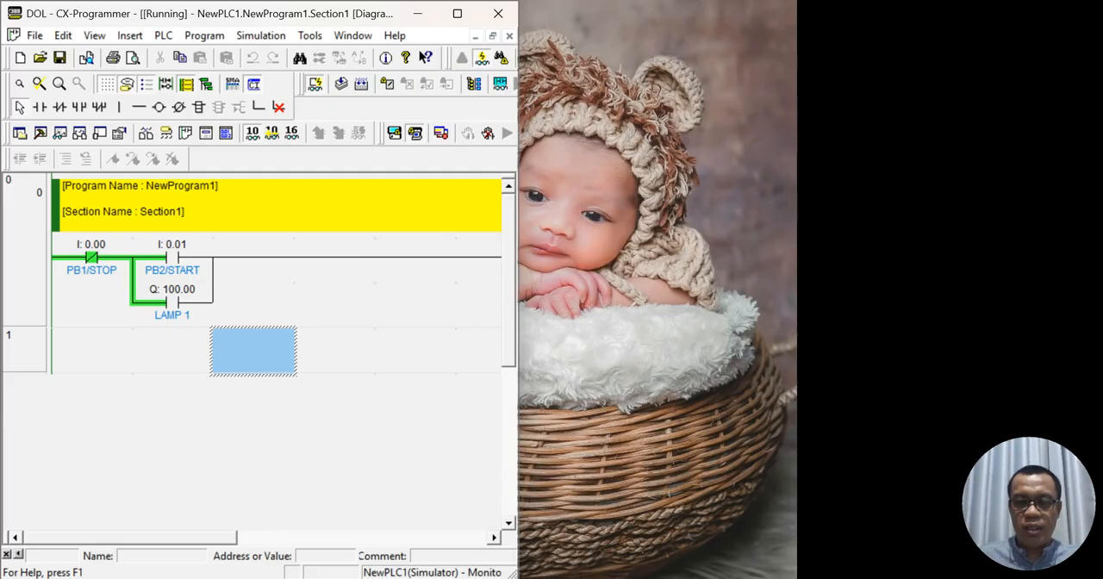
key(super+d)
click(658, 572)
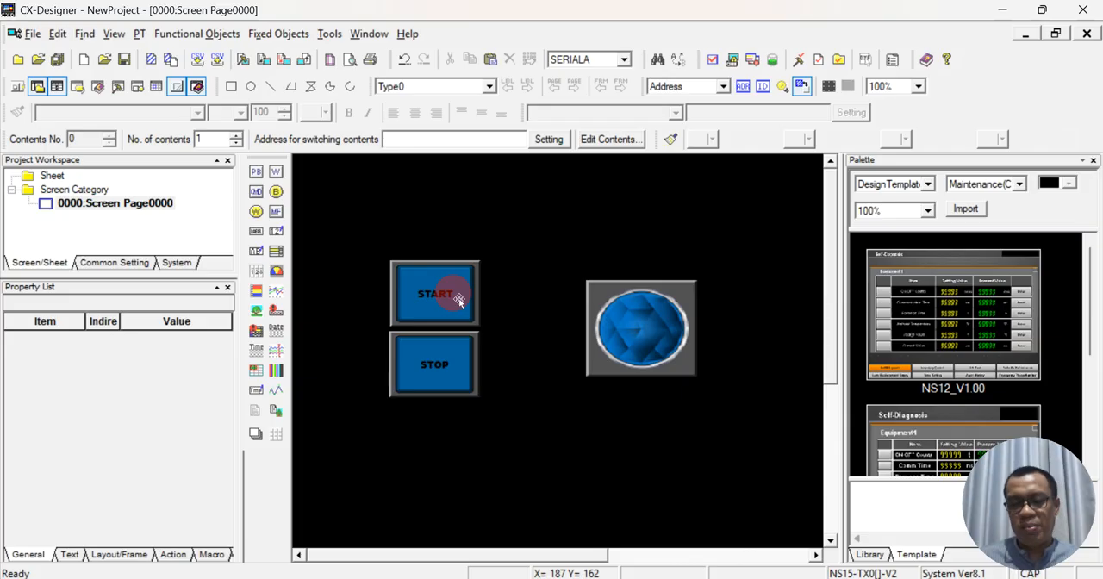
- Give the STOP button the red Push_Button(Rectangle) switch shape for its ON and OFF states and save the project
double_click(435, 365)
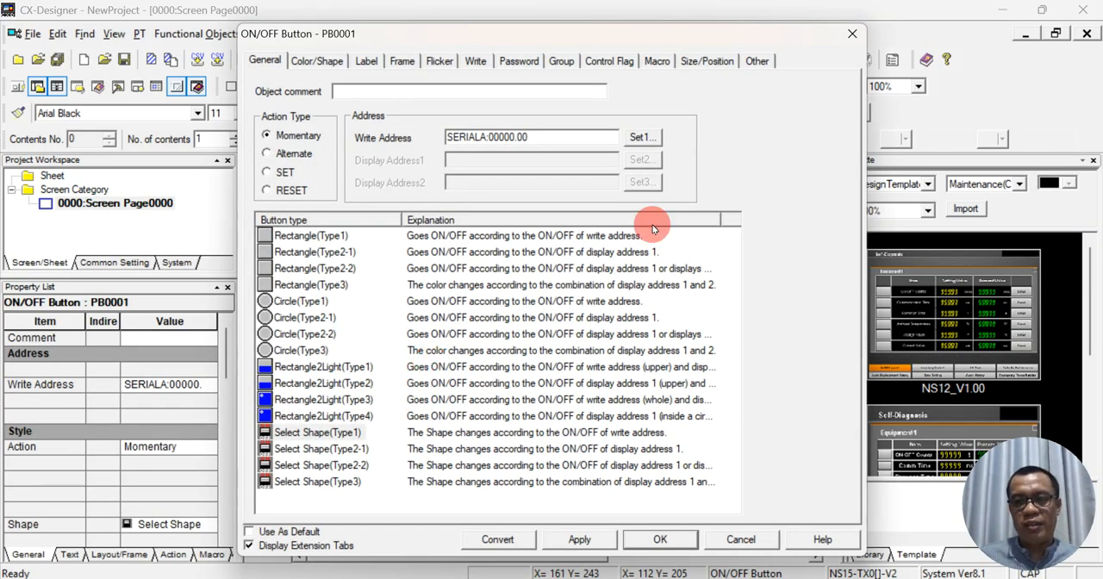
click(366, 61)
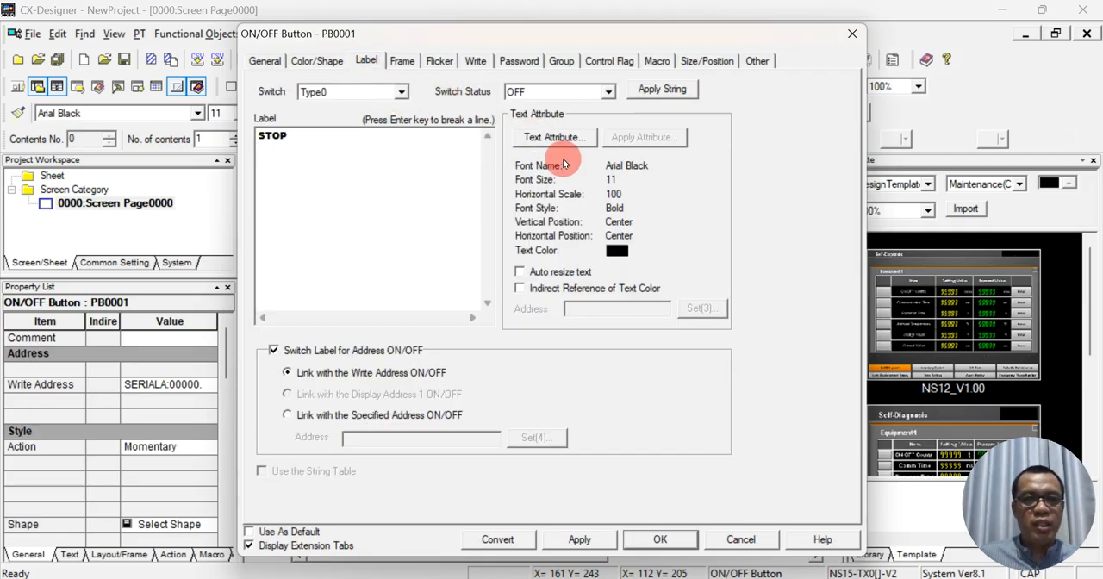
click(316, 61)
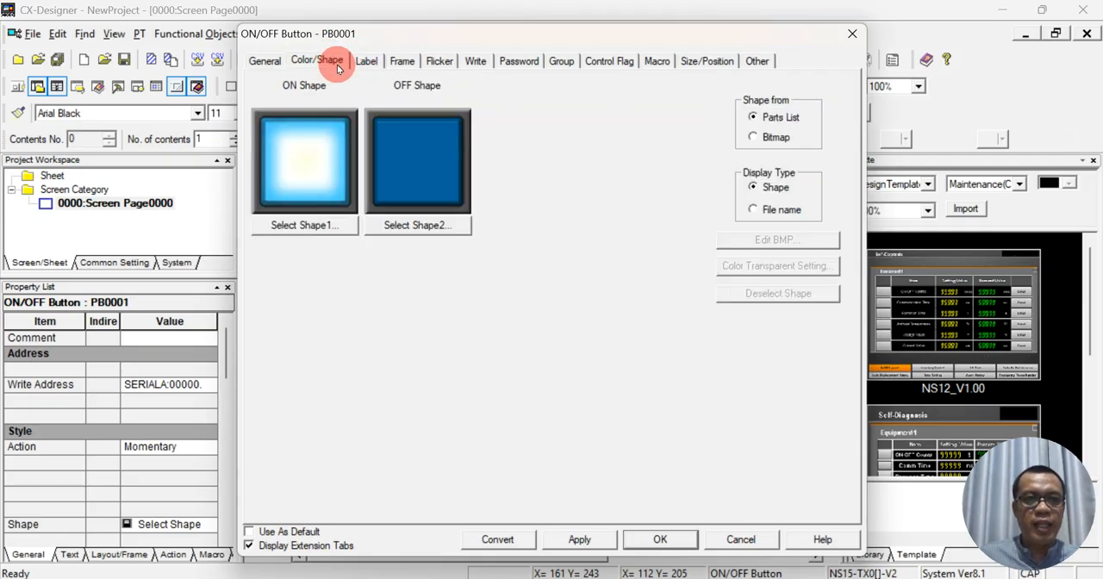
click(334, 224)
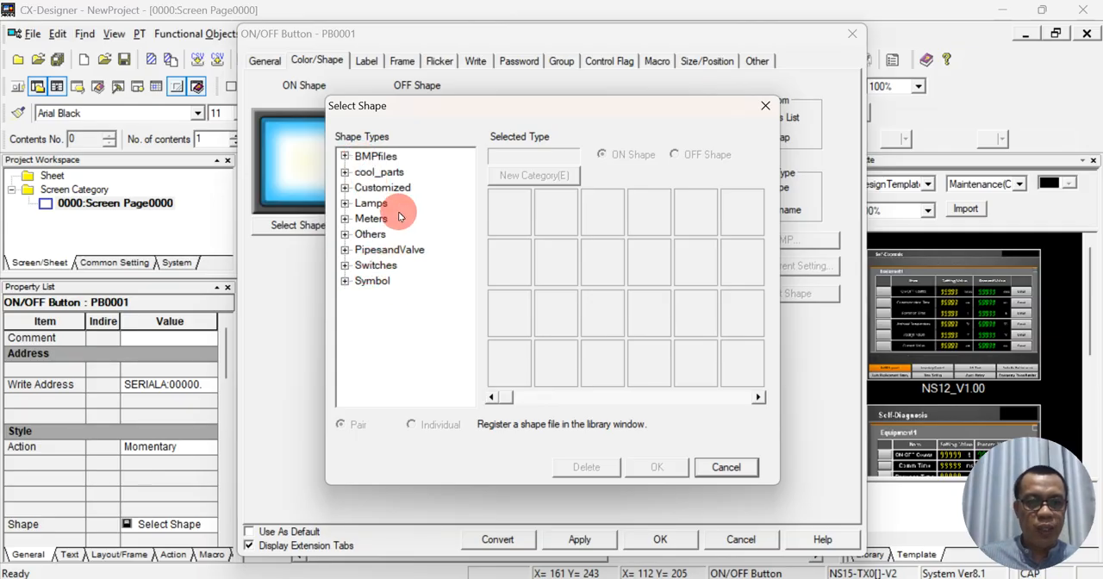
click(343, 268)
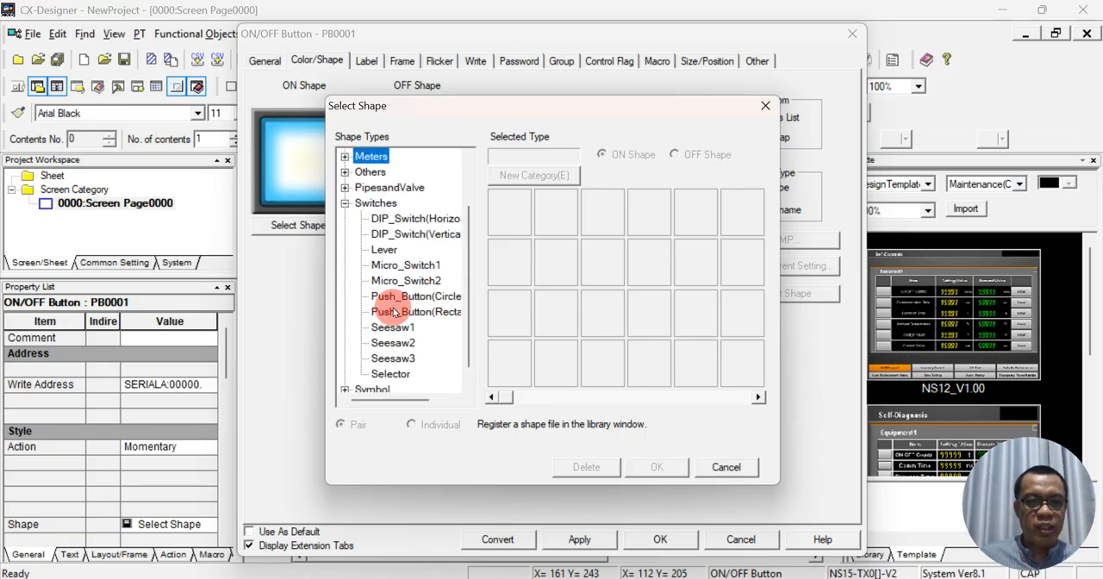
click(388, 301)
click(389, 313)
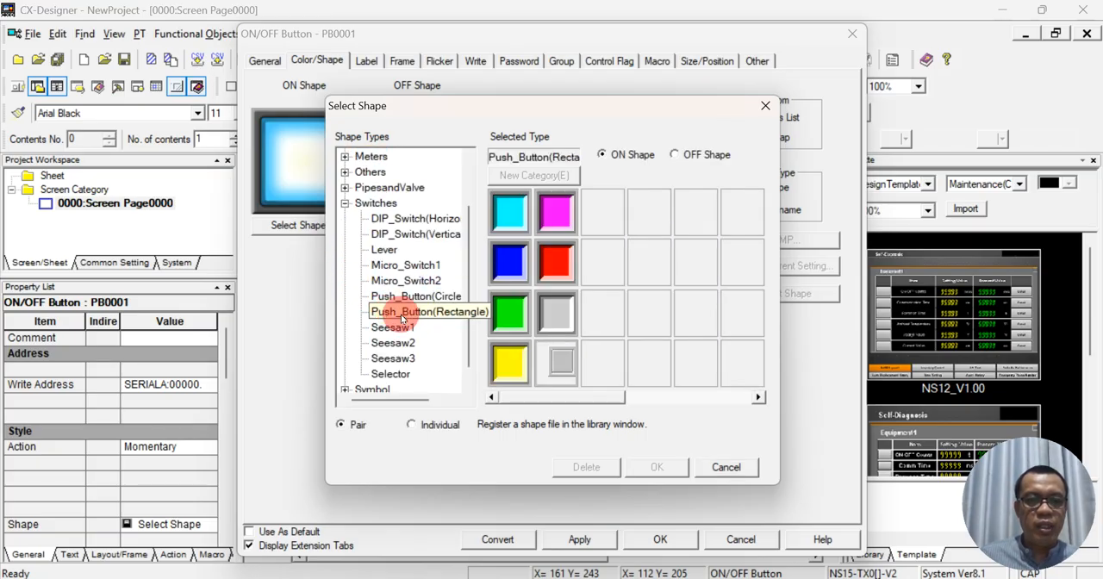
click(556, 263)
click(657, 466)
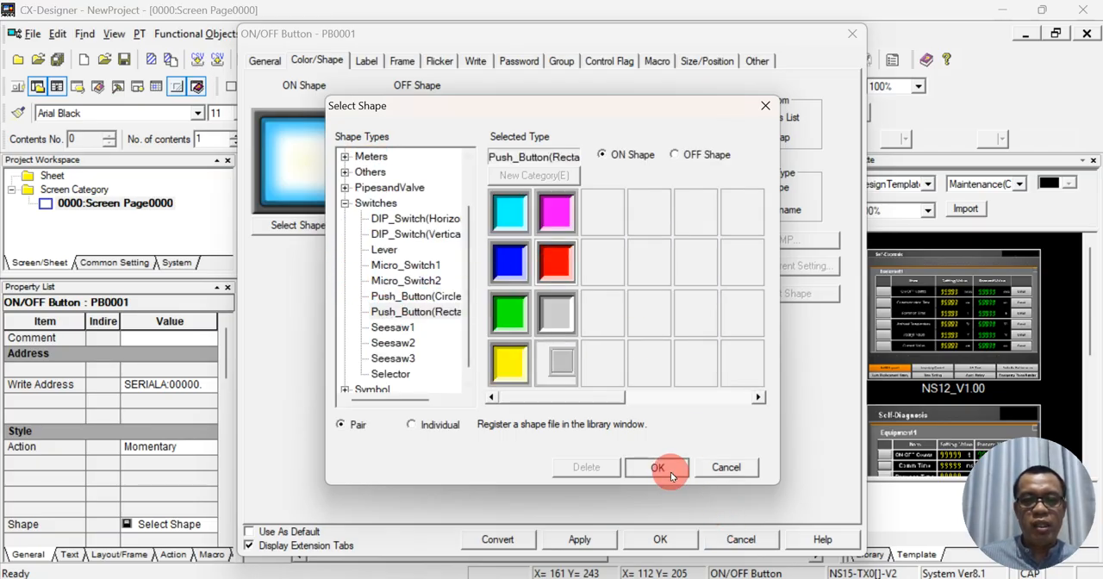
click(660, 538)
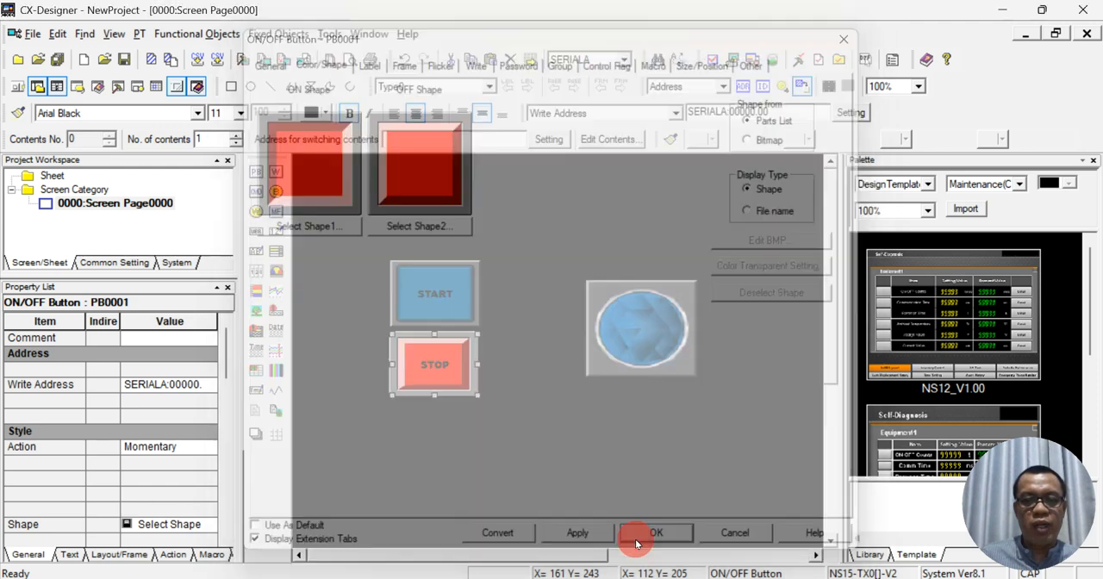
click(540, 288)
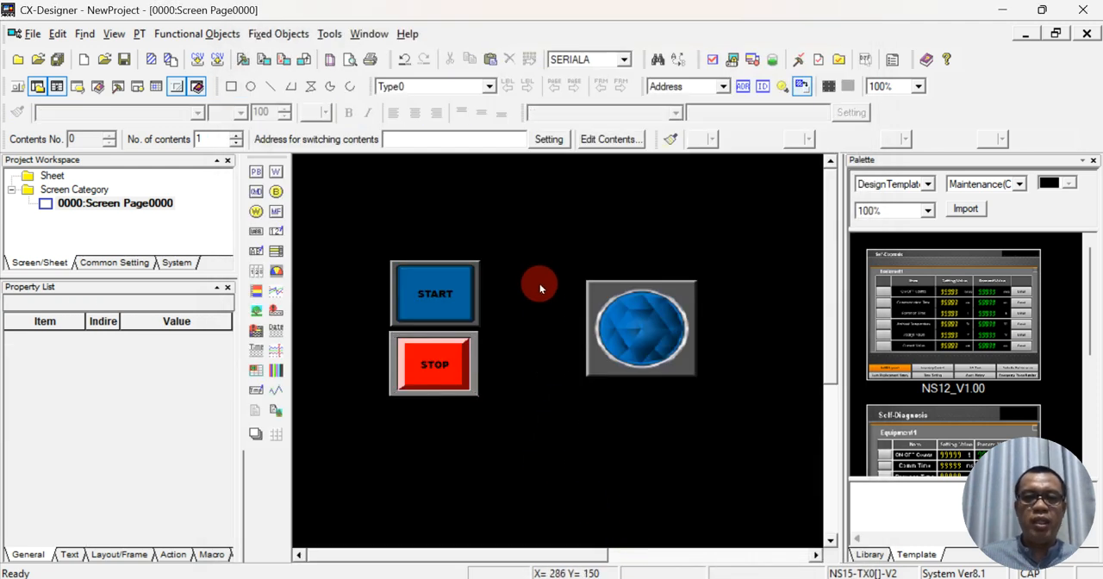
key(ctrl+s)
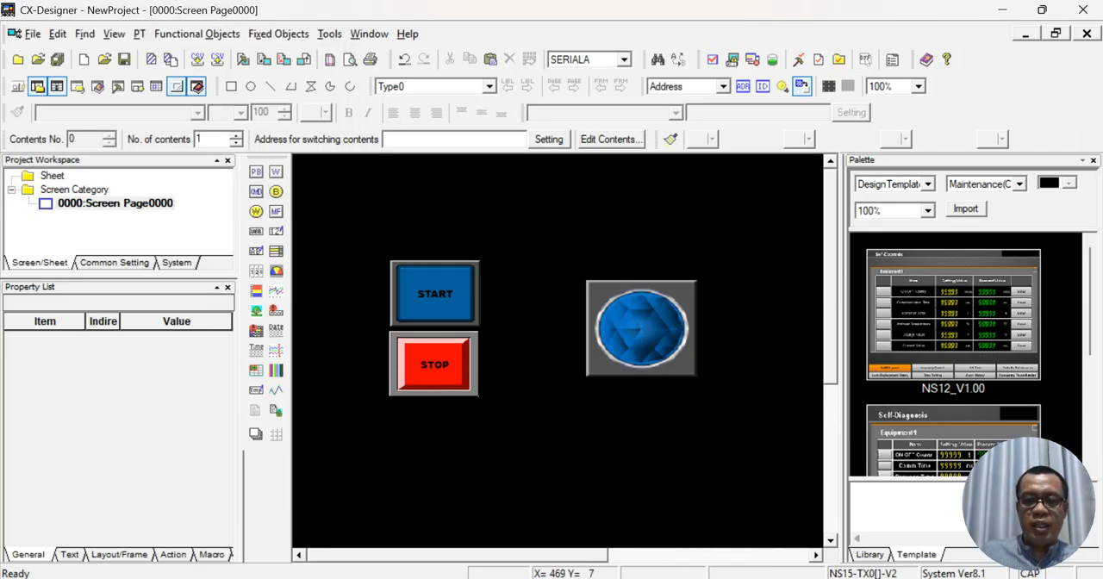
- Bring up the running DOL program in CX-Programmer and minimize the CX-Designer window
mouse_move(772, 578)
click(769, 504)
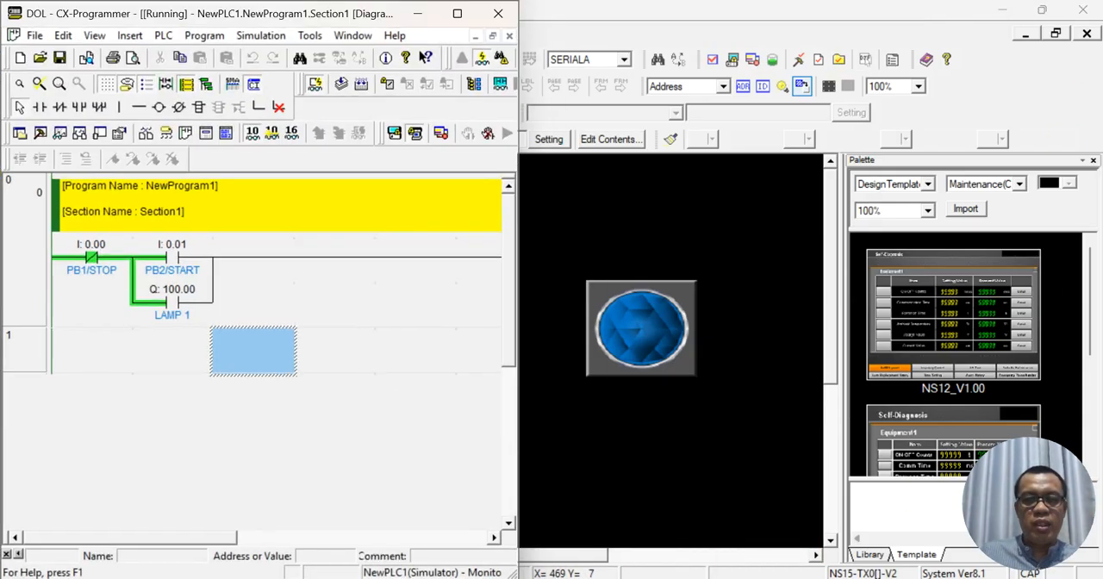
click(372, 346)
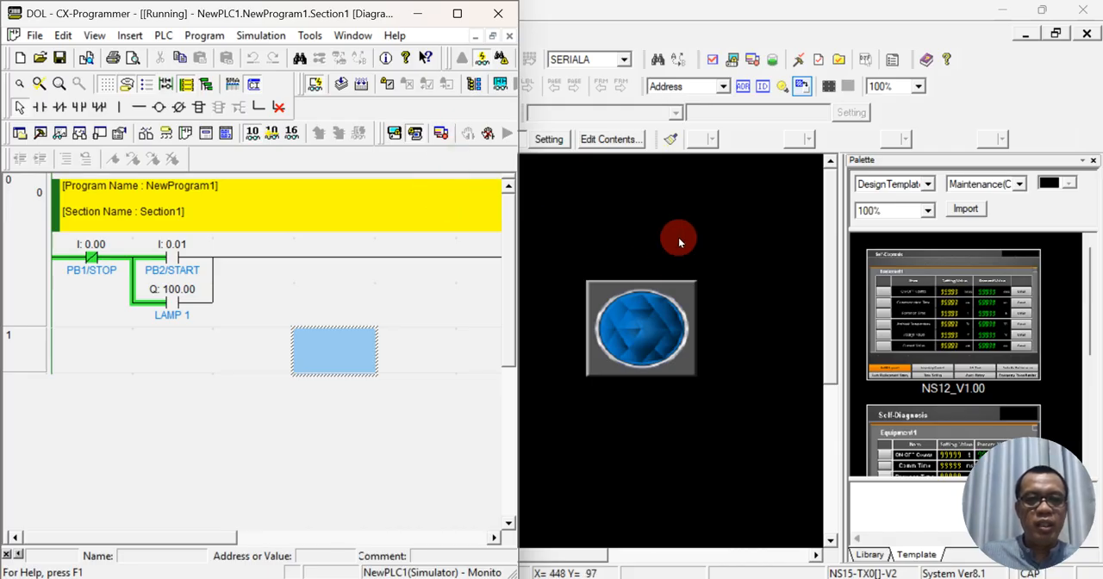
click(676, 237)
key(super+Right)
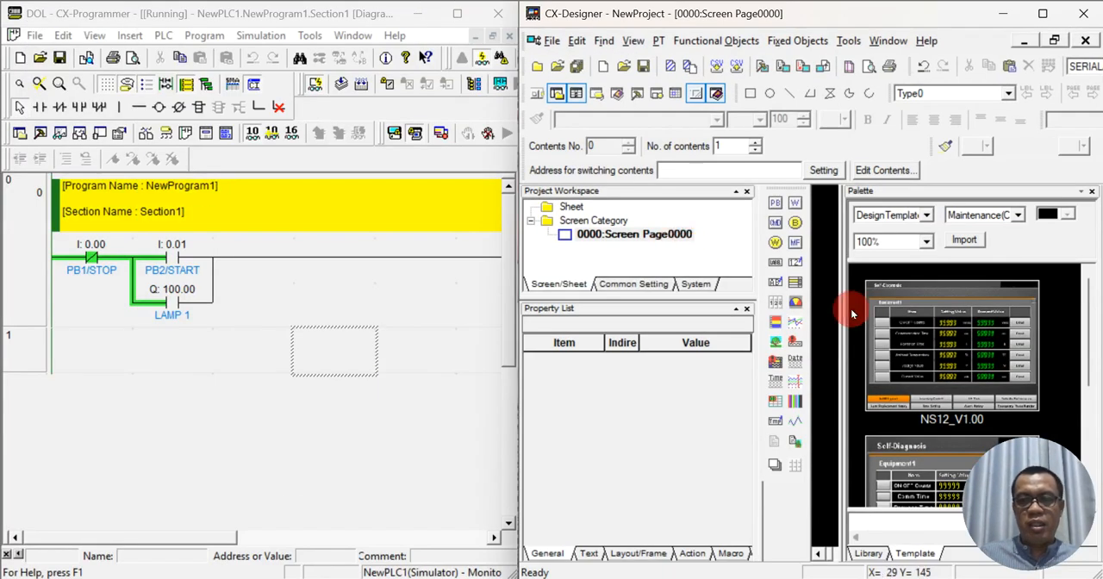
click(1005, 15)
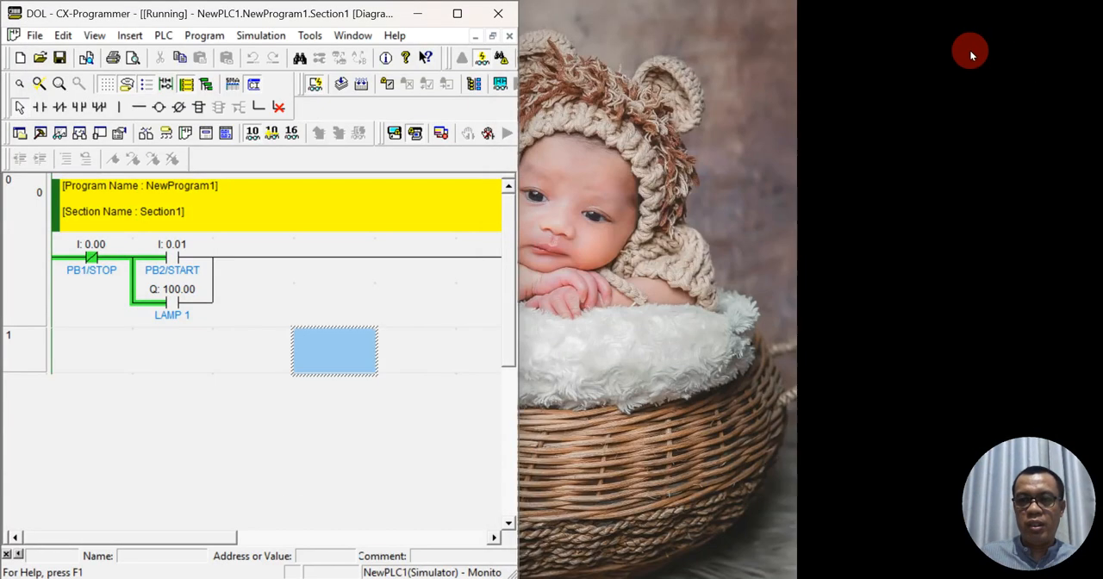
- Start the integrated simulation with the current NewProject file and place the test mode screen beside the ladder program
click(394, 133)
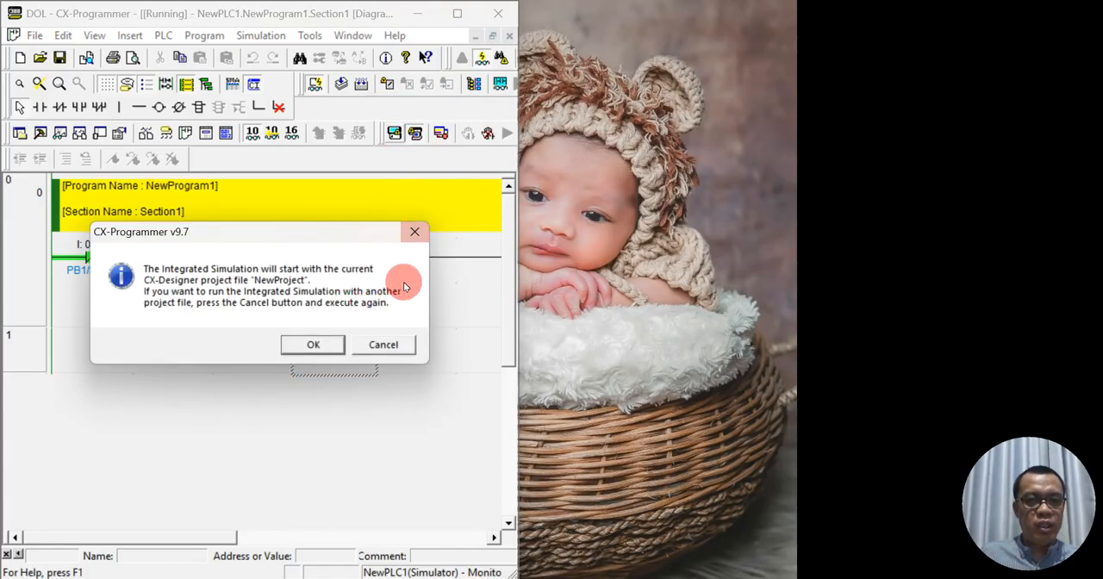
click(392, 345)
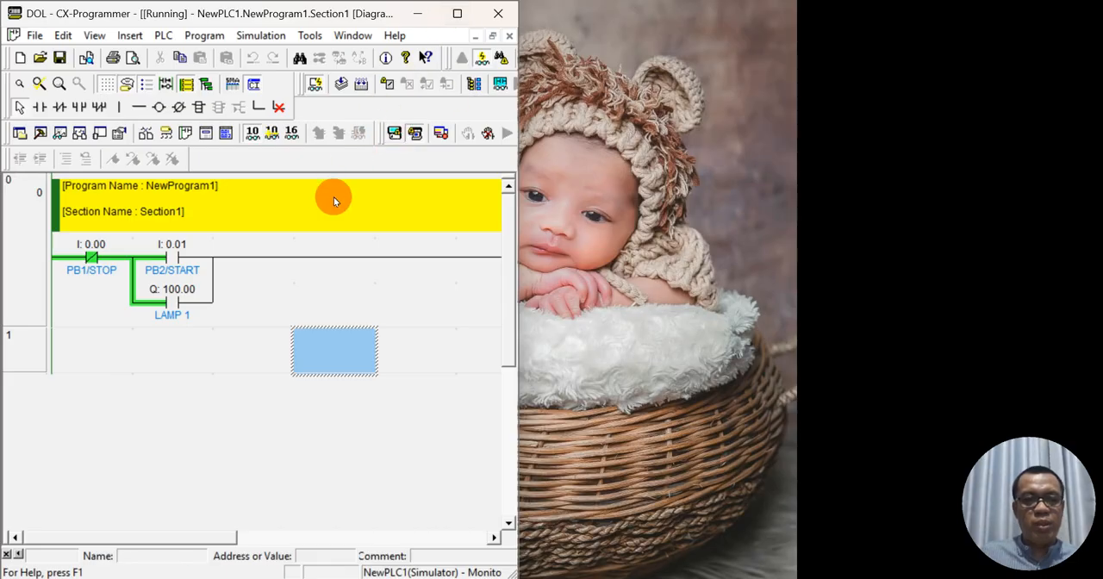
click(394, 134)
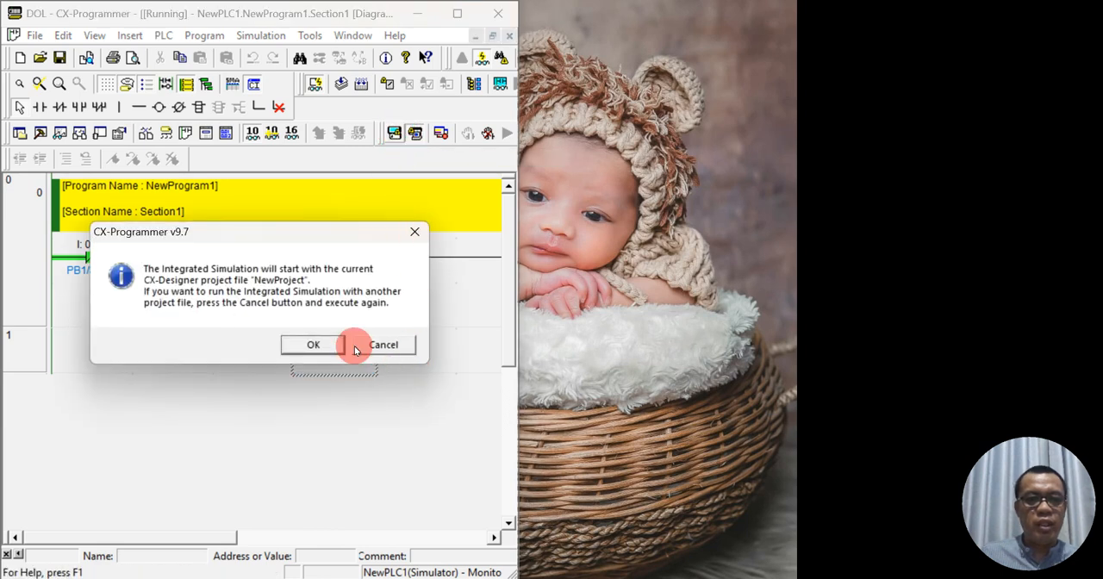
click(317, 343)
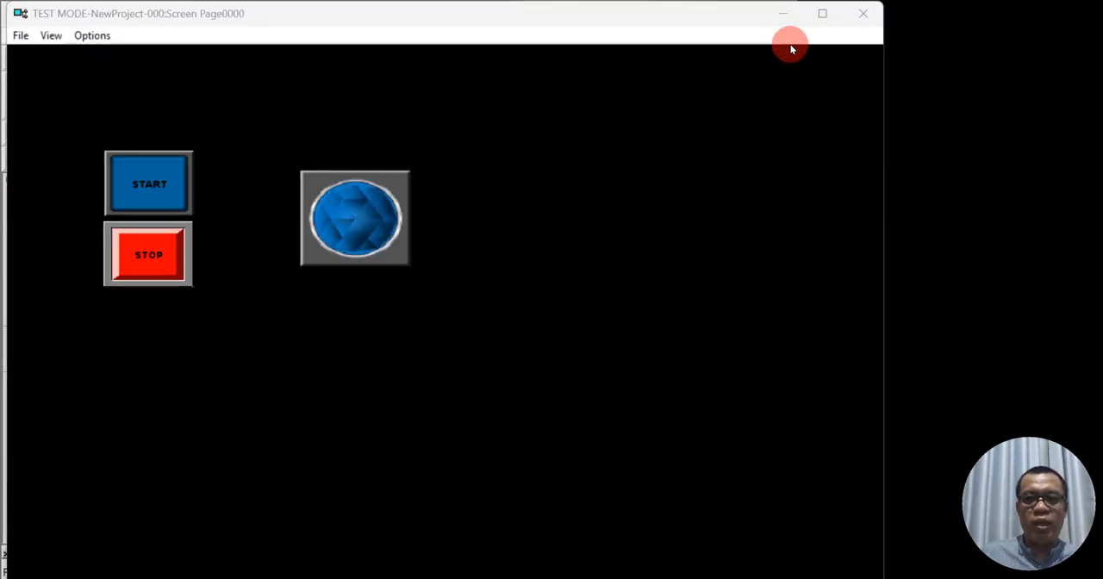
click(820, 13)
double_click(820, 13)
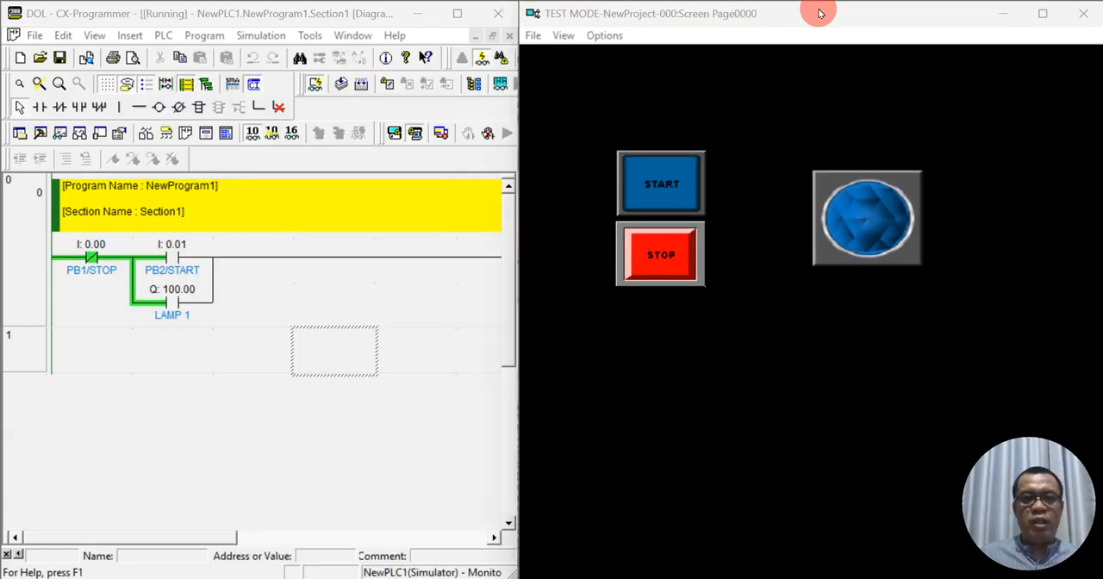
- Fit the whole rung from the PB1/STOP contact to the LAMP 1 coil in the ladder view
click(376, 306)
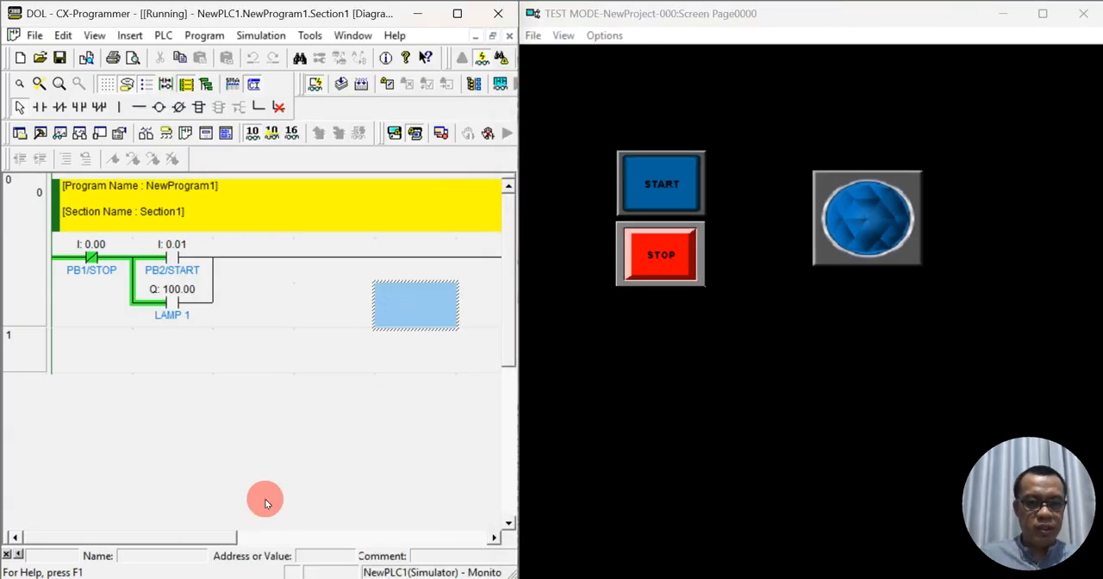
drag(215, 536, 246, 537)
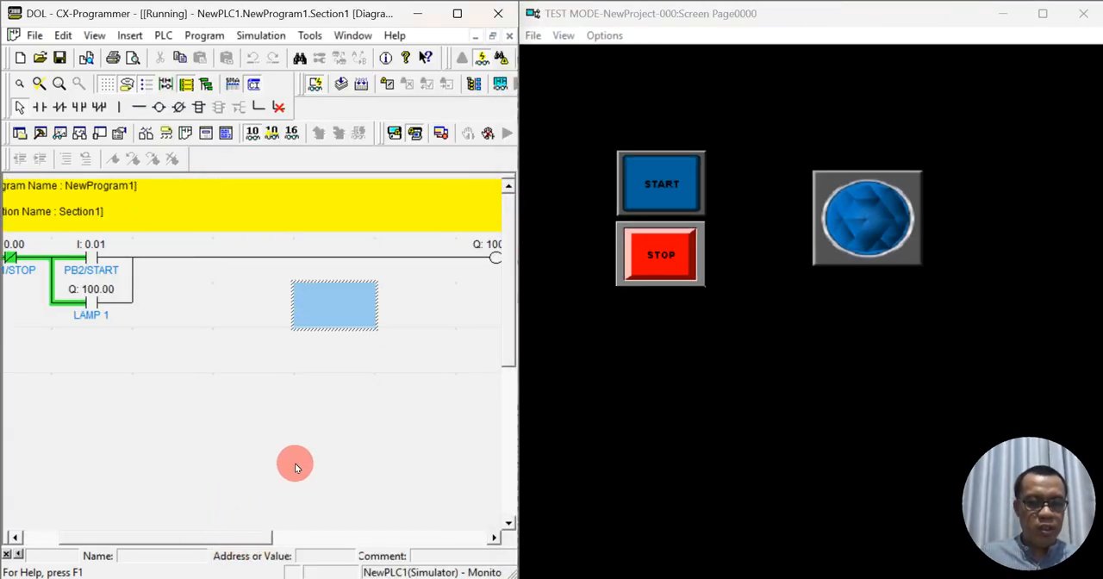
scroll(295, 462, down, 3)
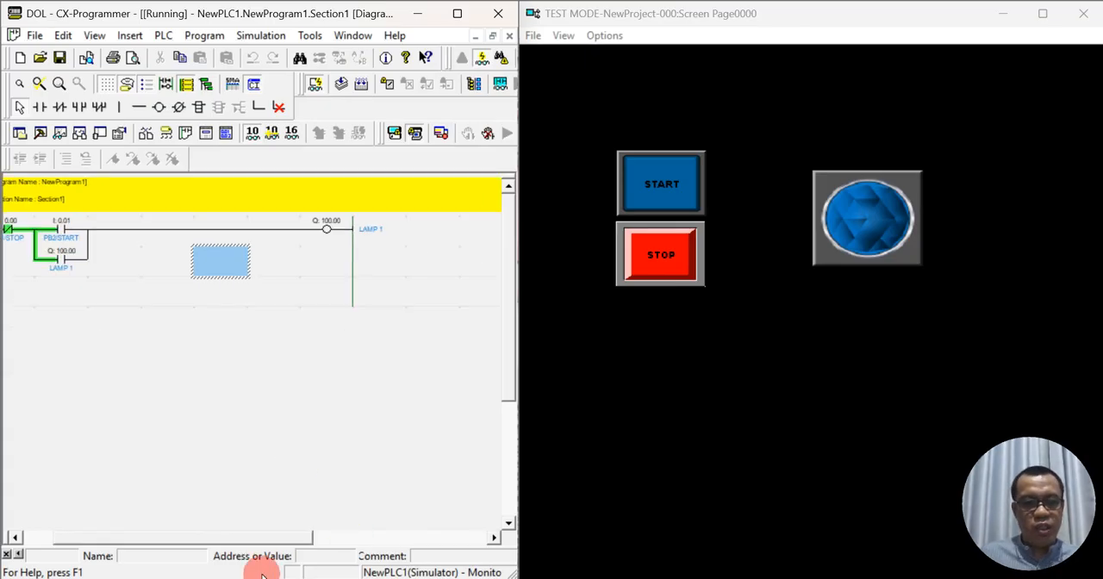
drag(264, 537, 230, 537)
click(397, 463)
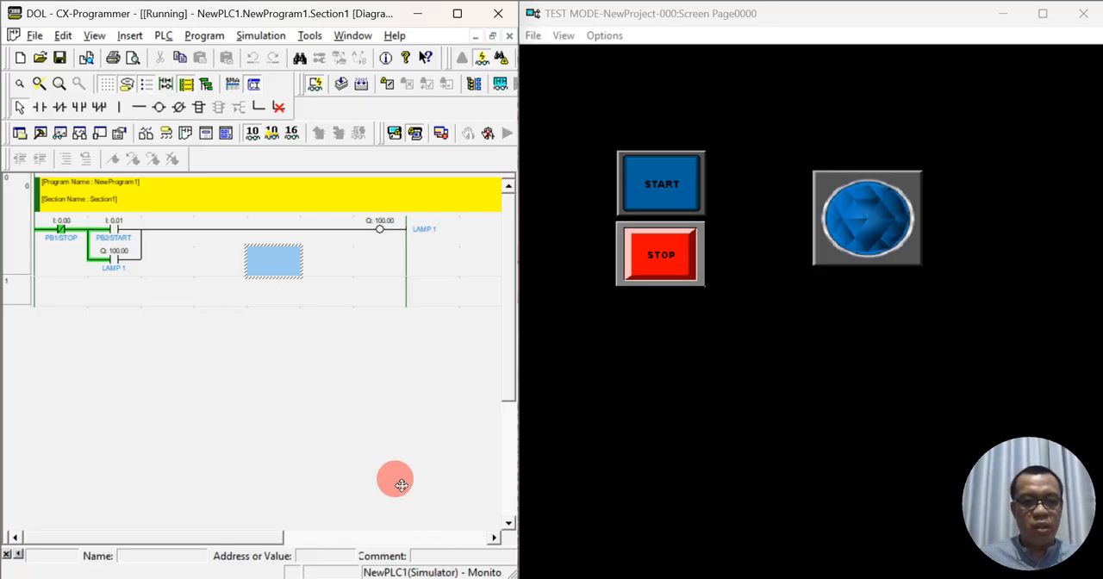
scroll(382, 445, up, 1)
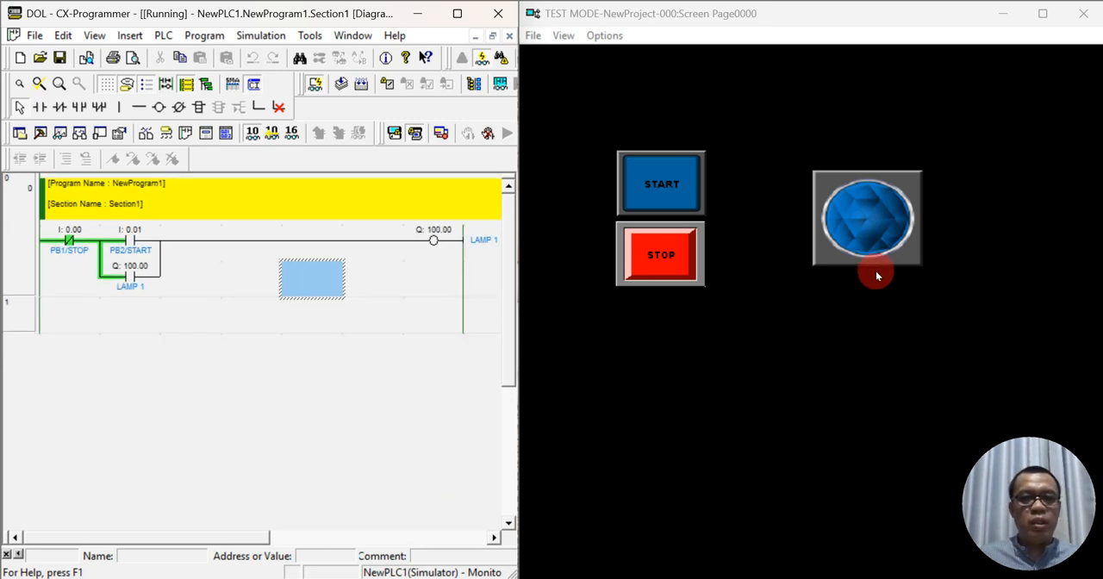
- Test START and STOP on the simulated screen, and start the lamp again to check the PB2/START contact in the ladder
click(665, 187)
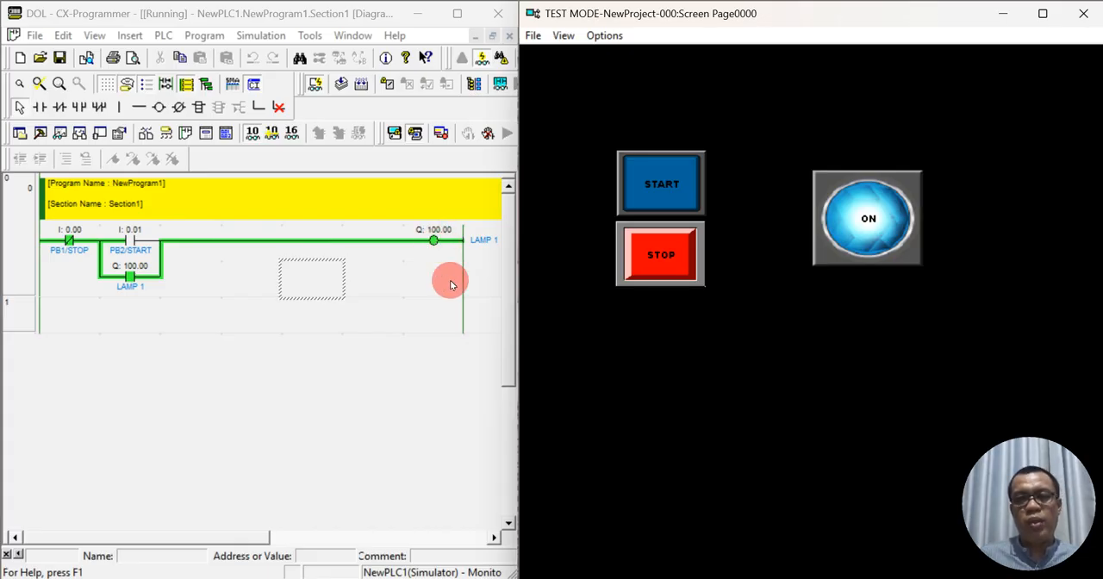
click(654, 270)
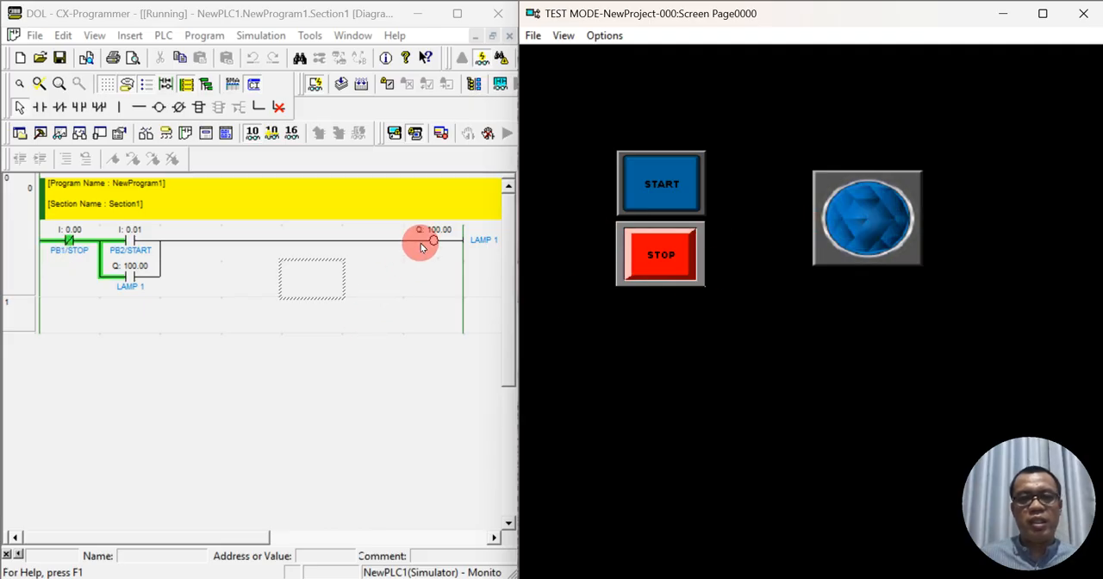
click(655, 184)
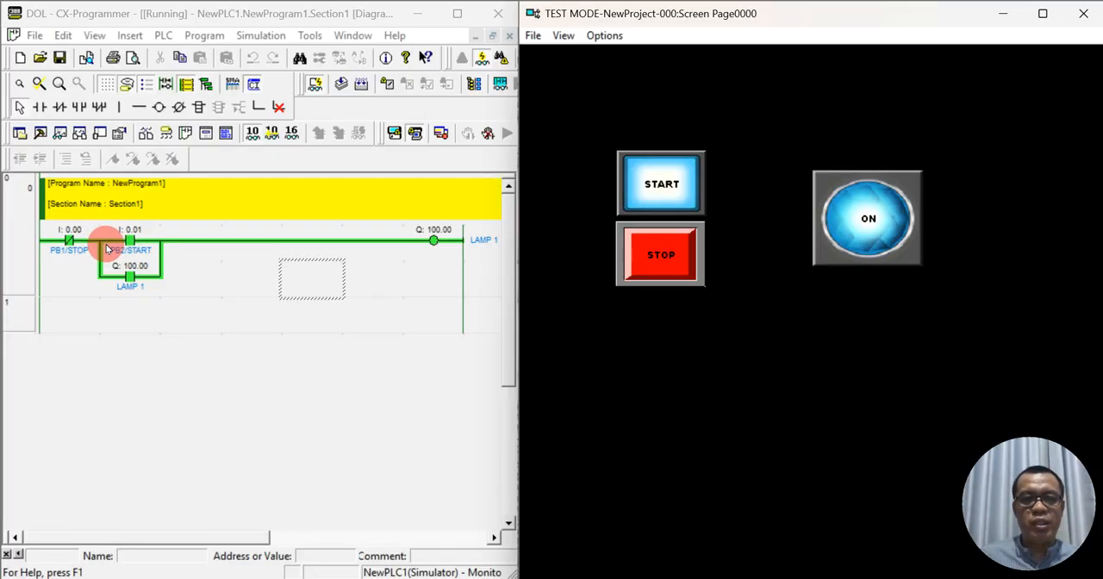
click(668, 189)
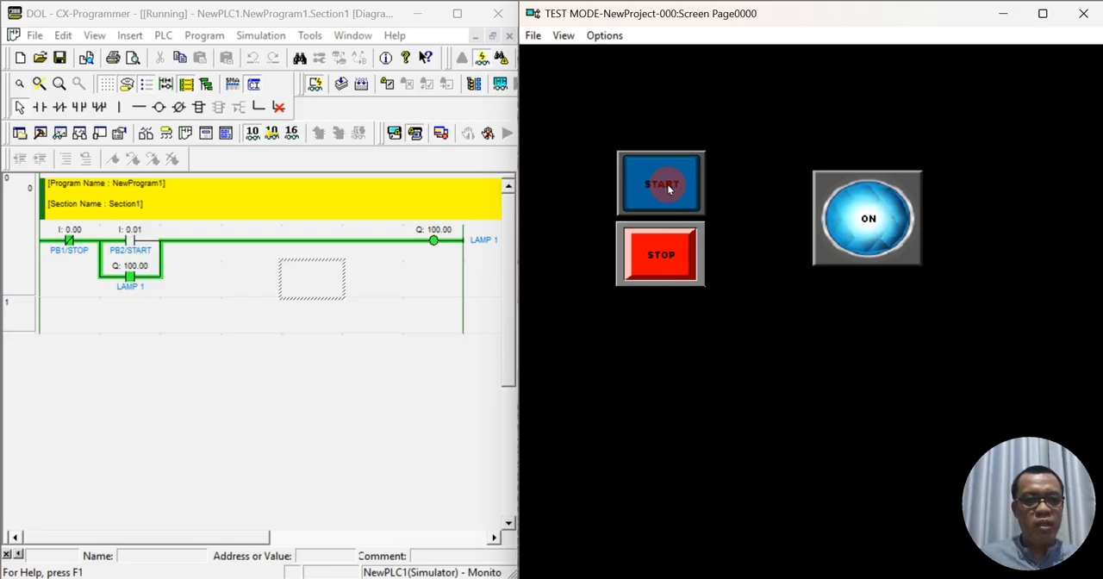
click(121, 252)
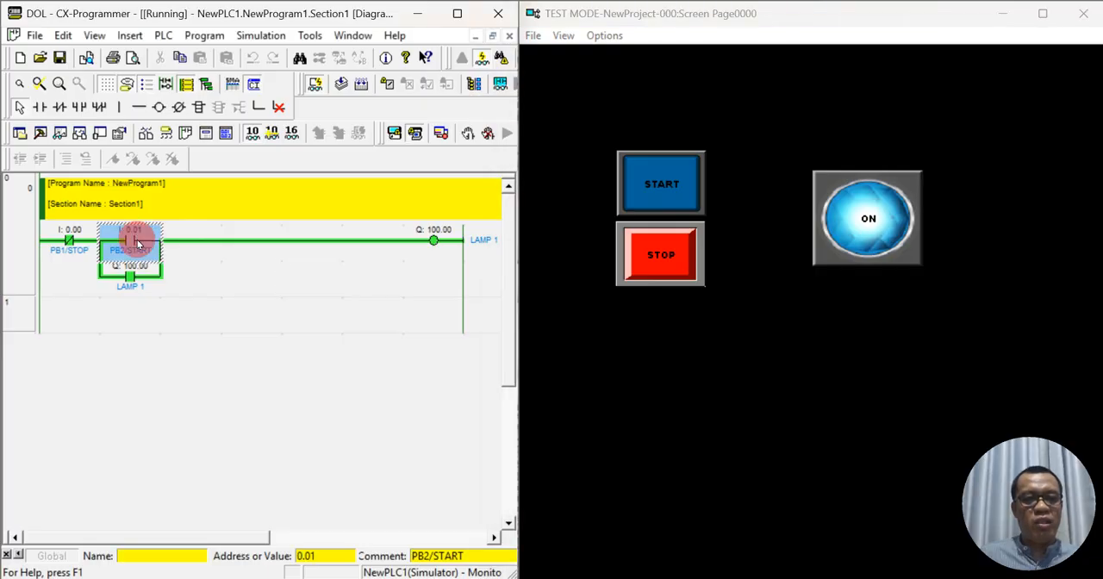
click(248, 293)
- Switch the lamp off with STOP and operate STOP again to check the PB1/STOP contact in the ladder
click(667, 261)
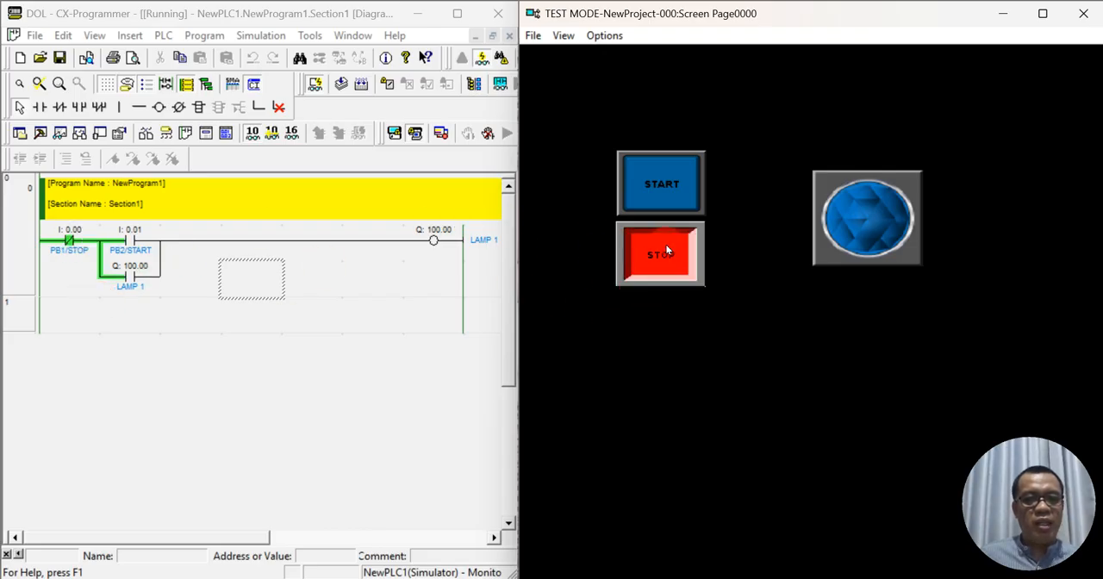
click(629, 253)
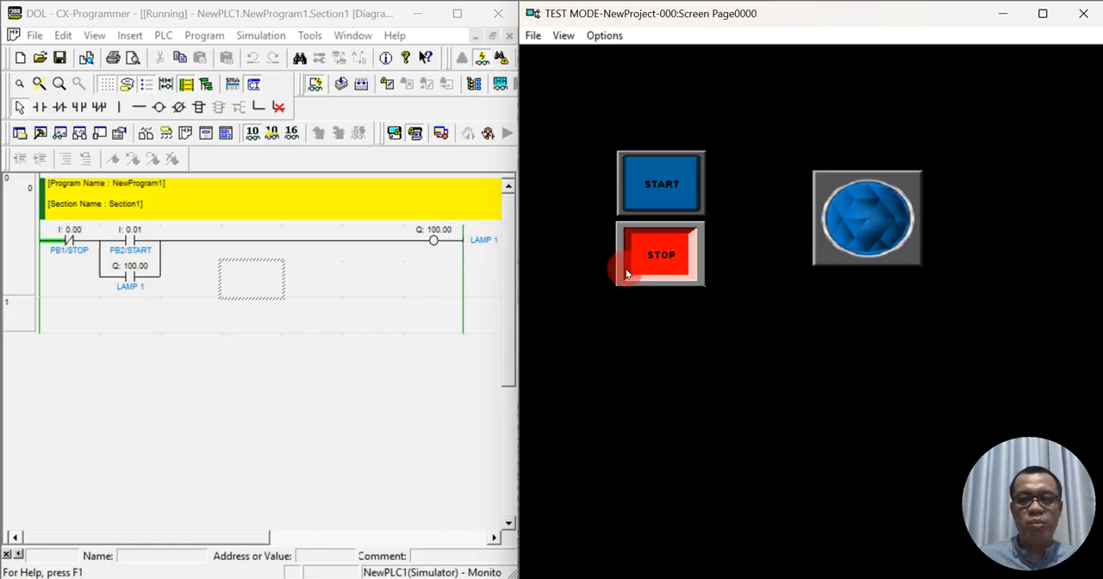
drag(627, 274, 647, 279)
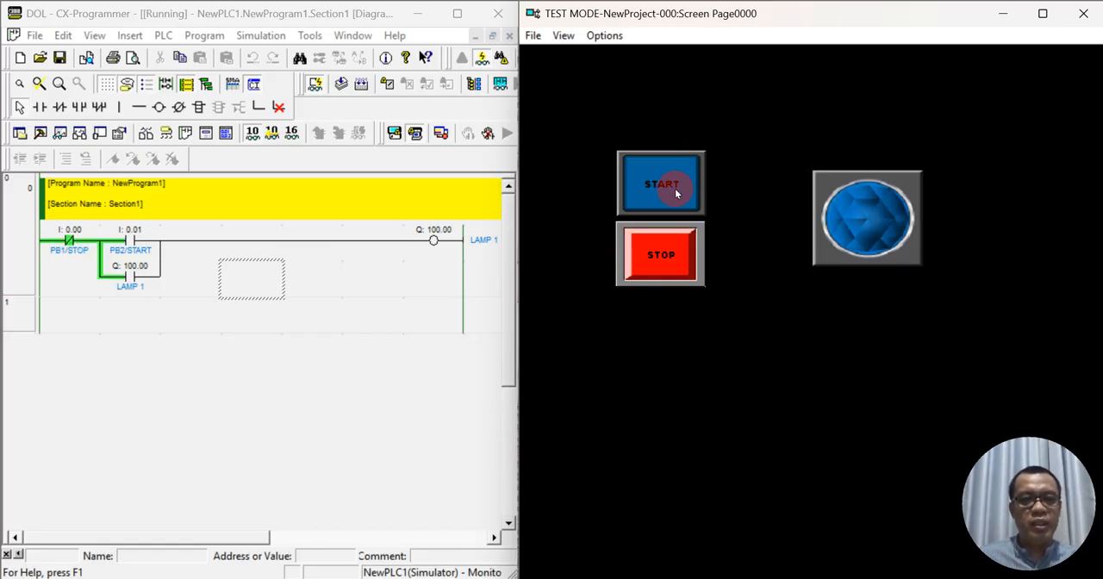